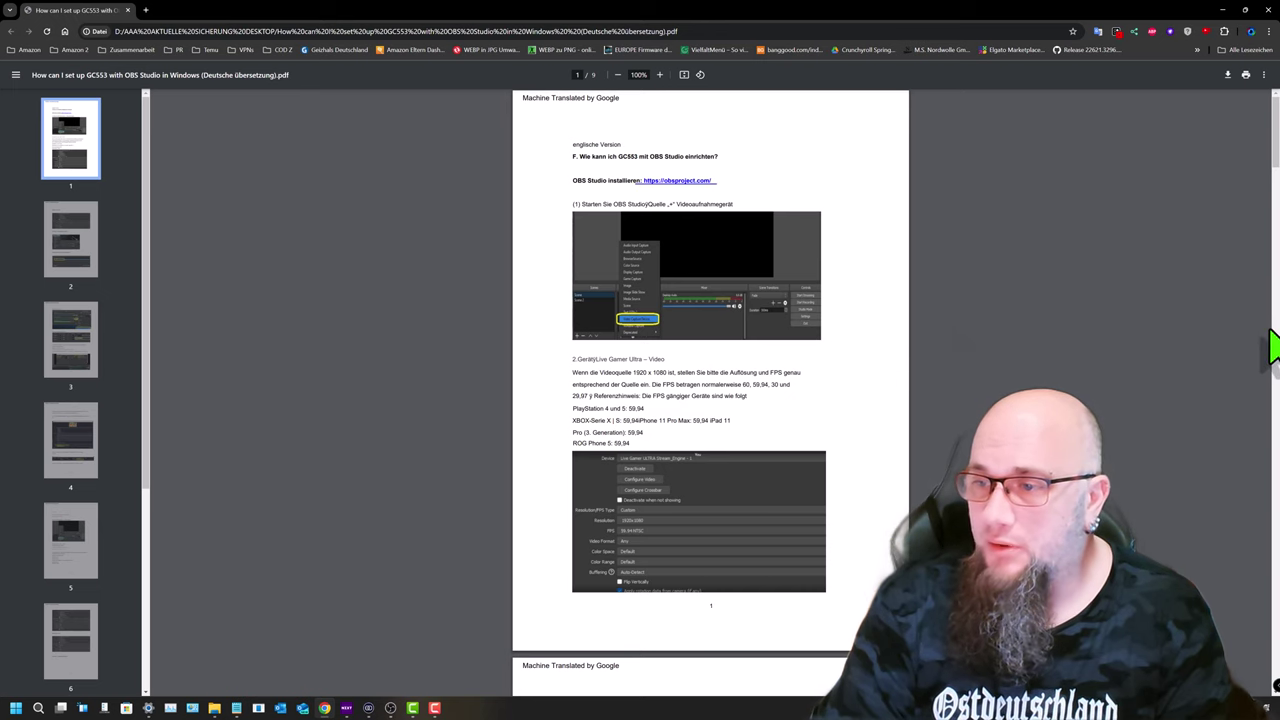
Skim the German PDF guide on setting up the GC553 with OBS Studio, and close it to return to OBS.
left_click_drag(1272, 345, 1268, 505)
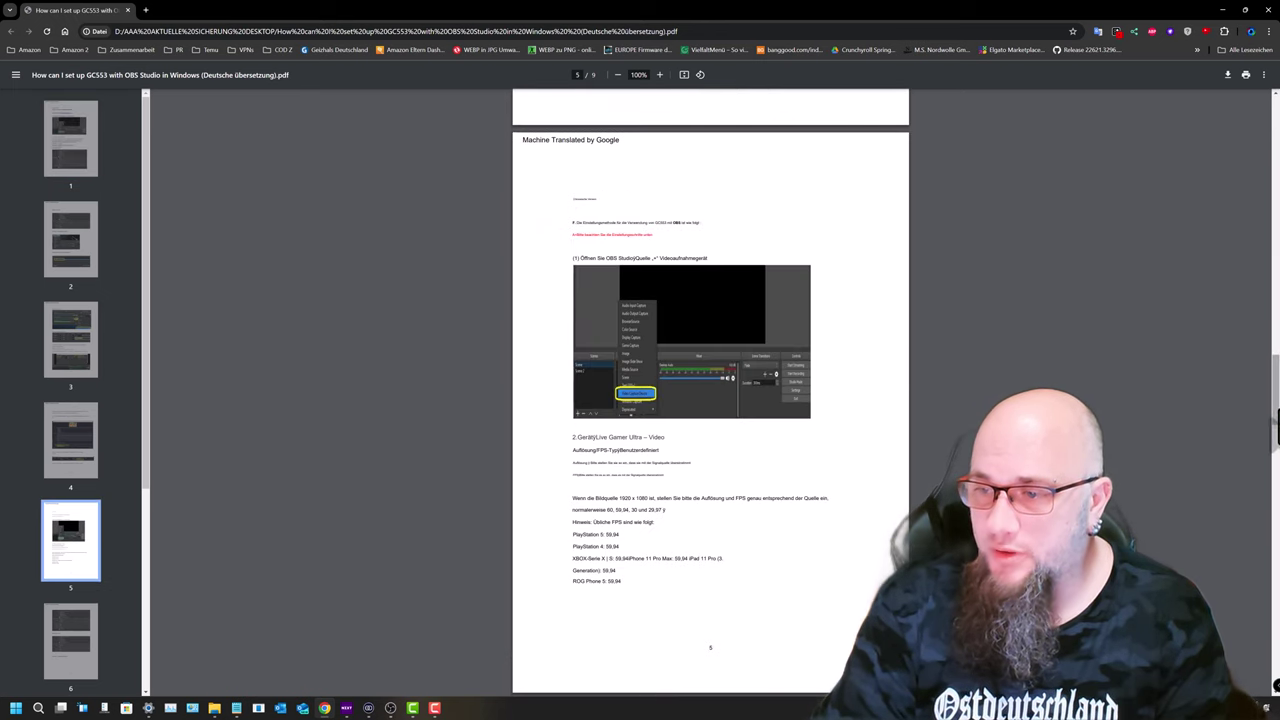
left_click_drag(1277, 422, 1276, 98)
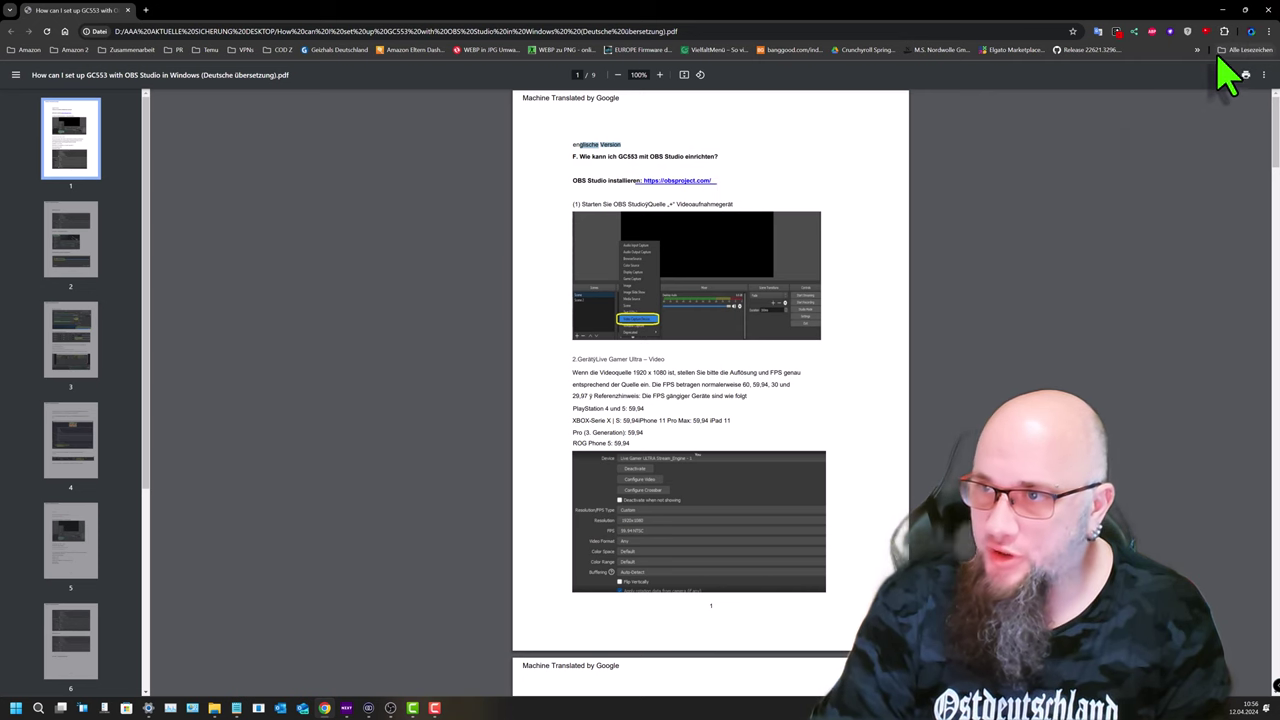
left_click(1268, 10)
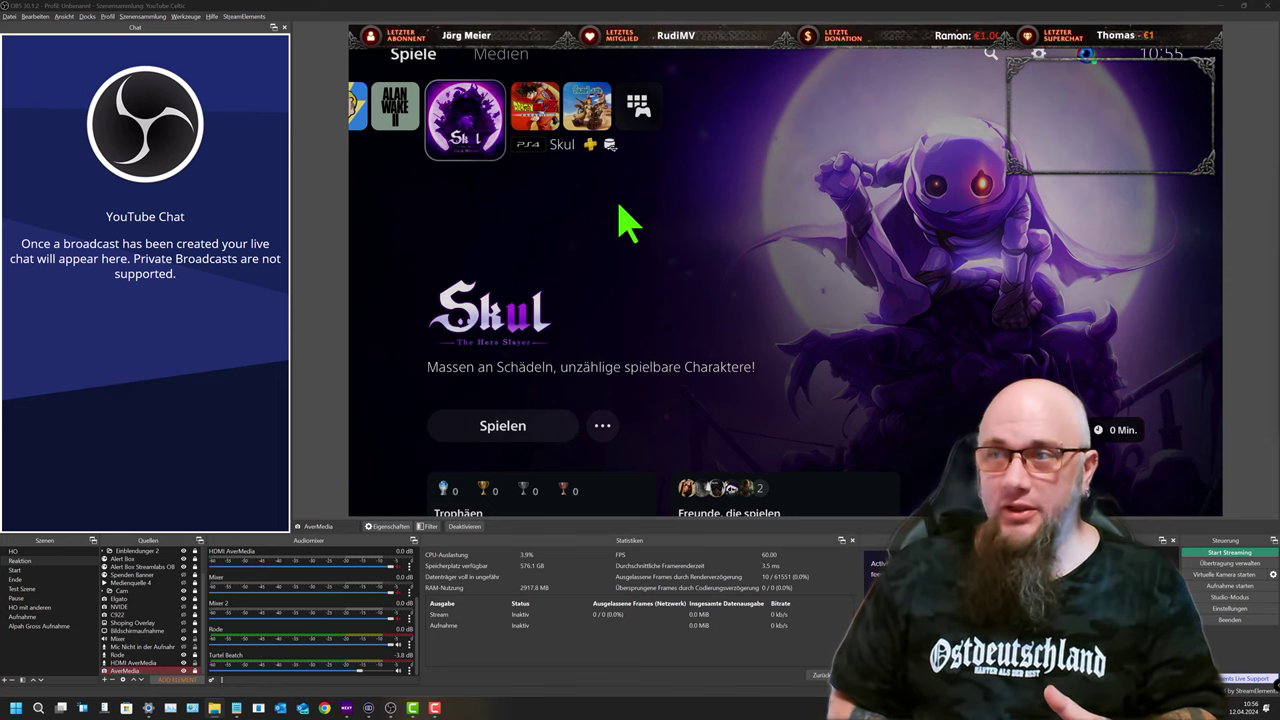
Set the AverMedia video source's audio output mode to "Nur Audio aufnehmen" and apply the source properties.
double_click(152, 671)
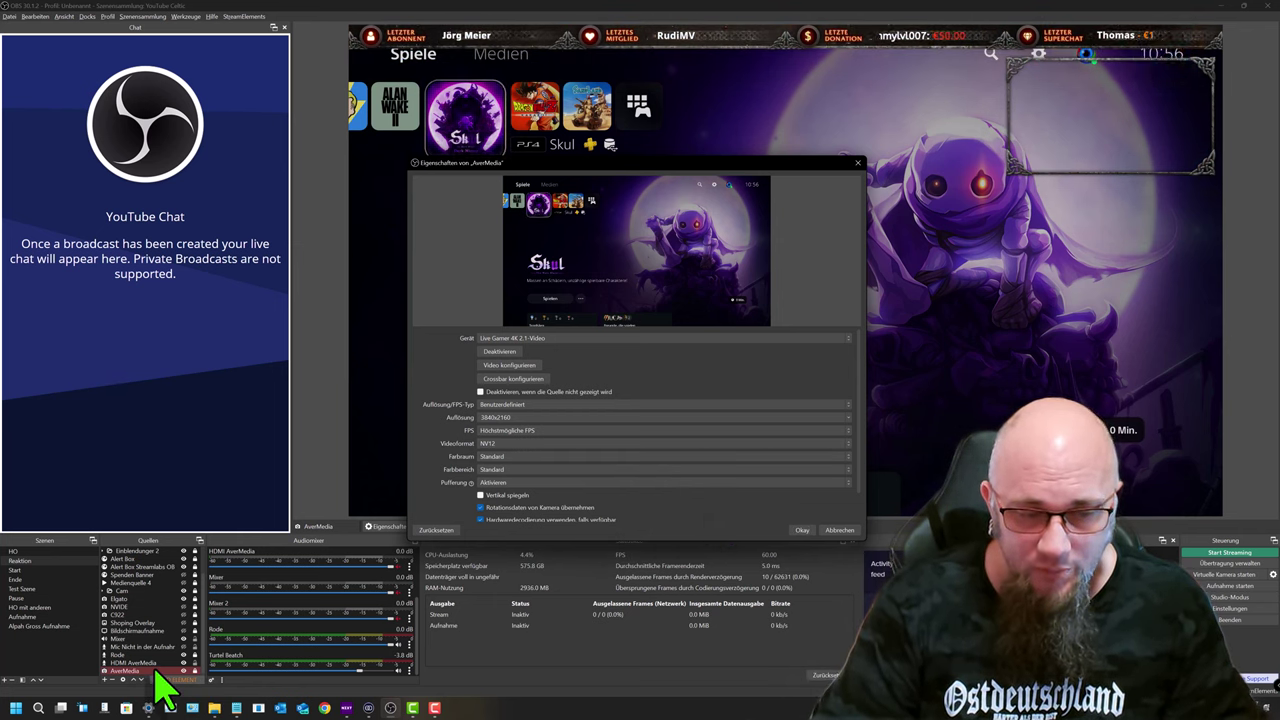
left_click_drag(860, 422, 869, 502)
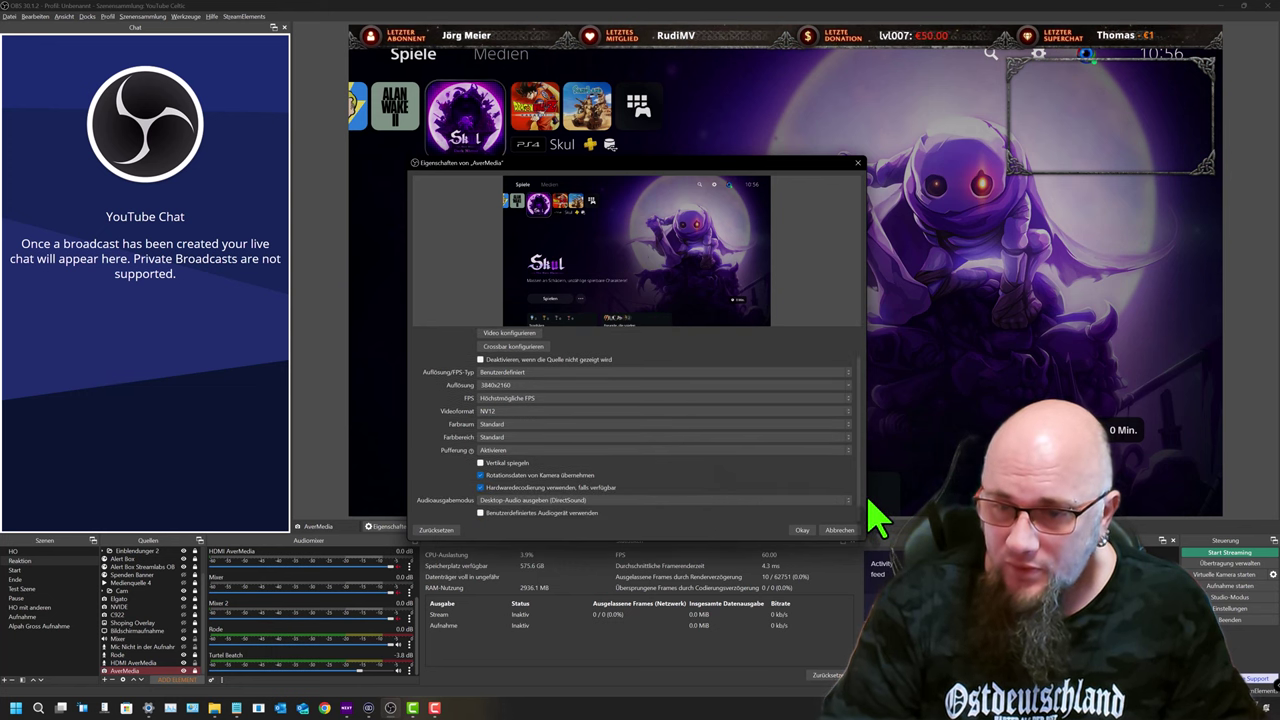
left_click(555, 502)
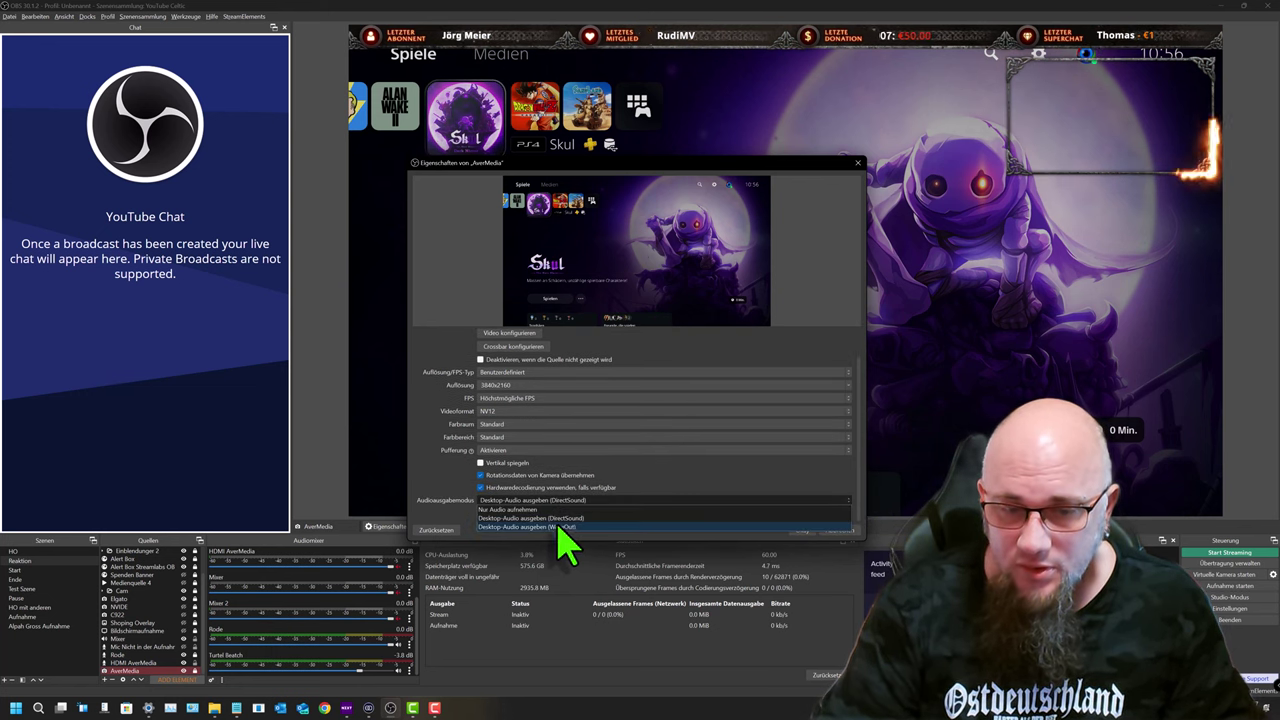
left_click(537, 510)
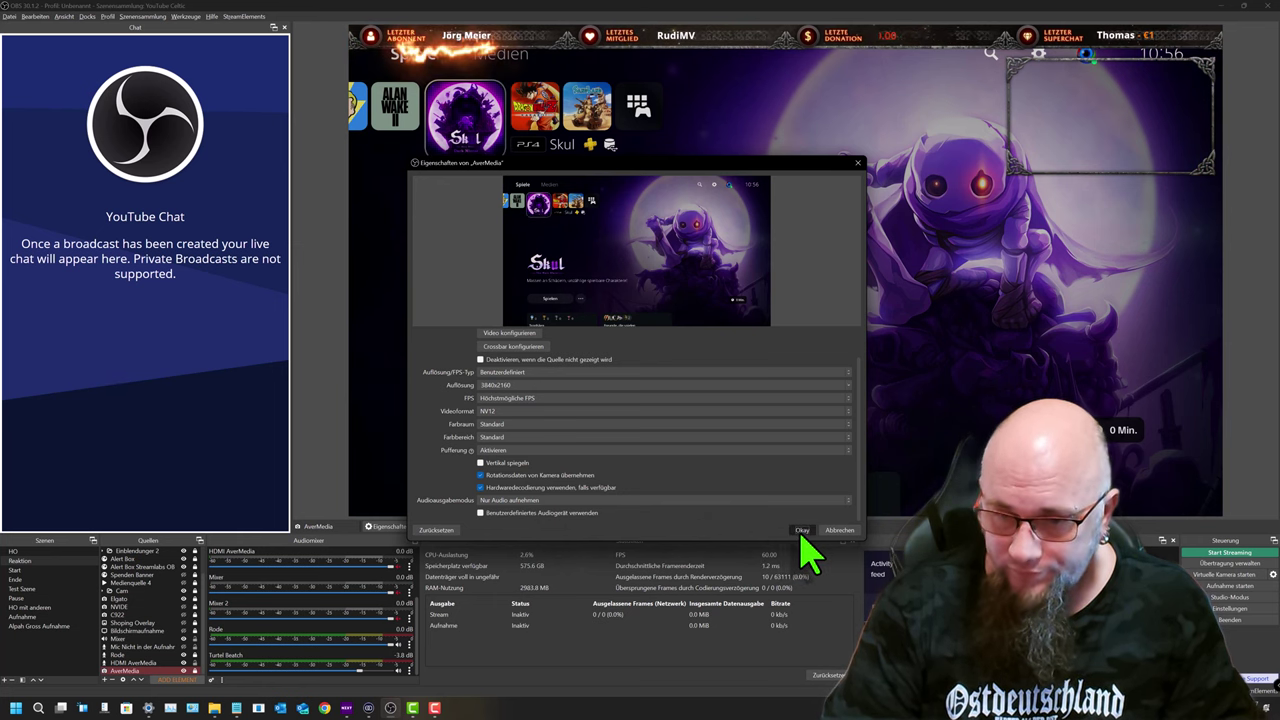
left_click(802, 531)
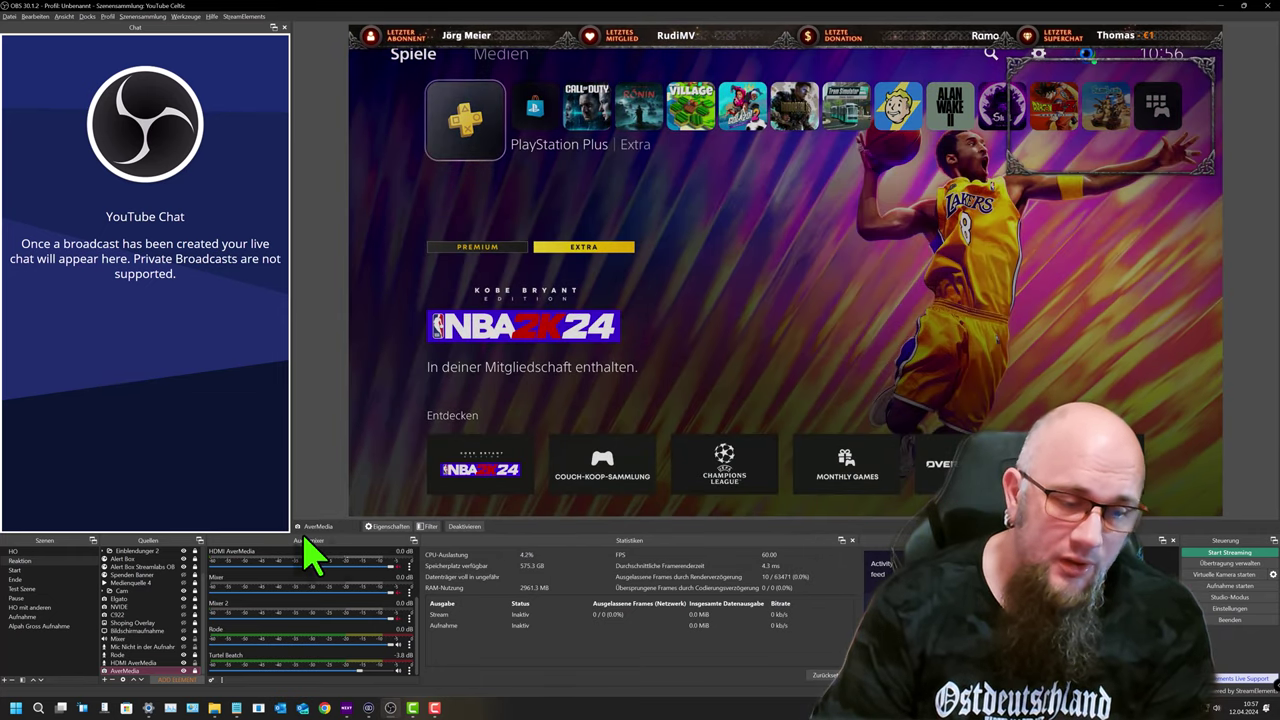
Add a new audio input capture source (Audioeingabeaufnahme) named "test" to the current scene.
left_click(104, 680)
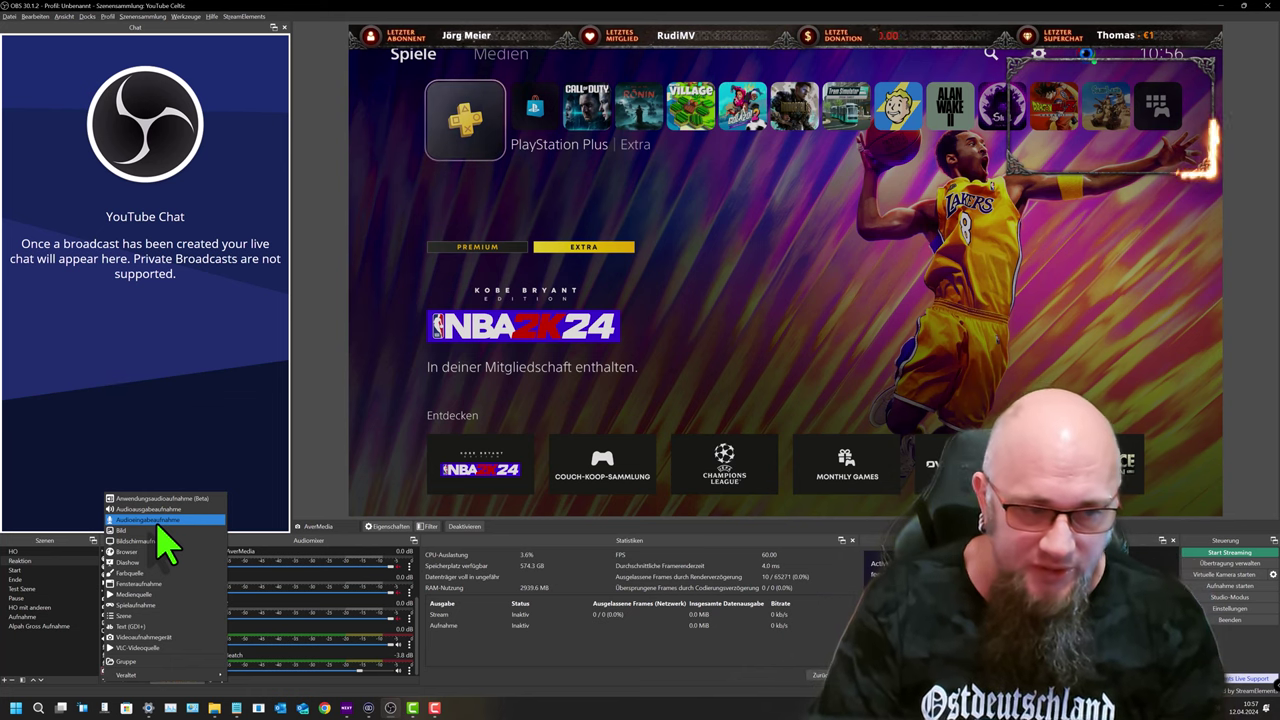
left_click(157, 521)
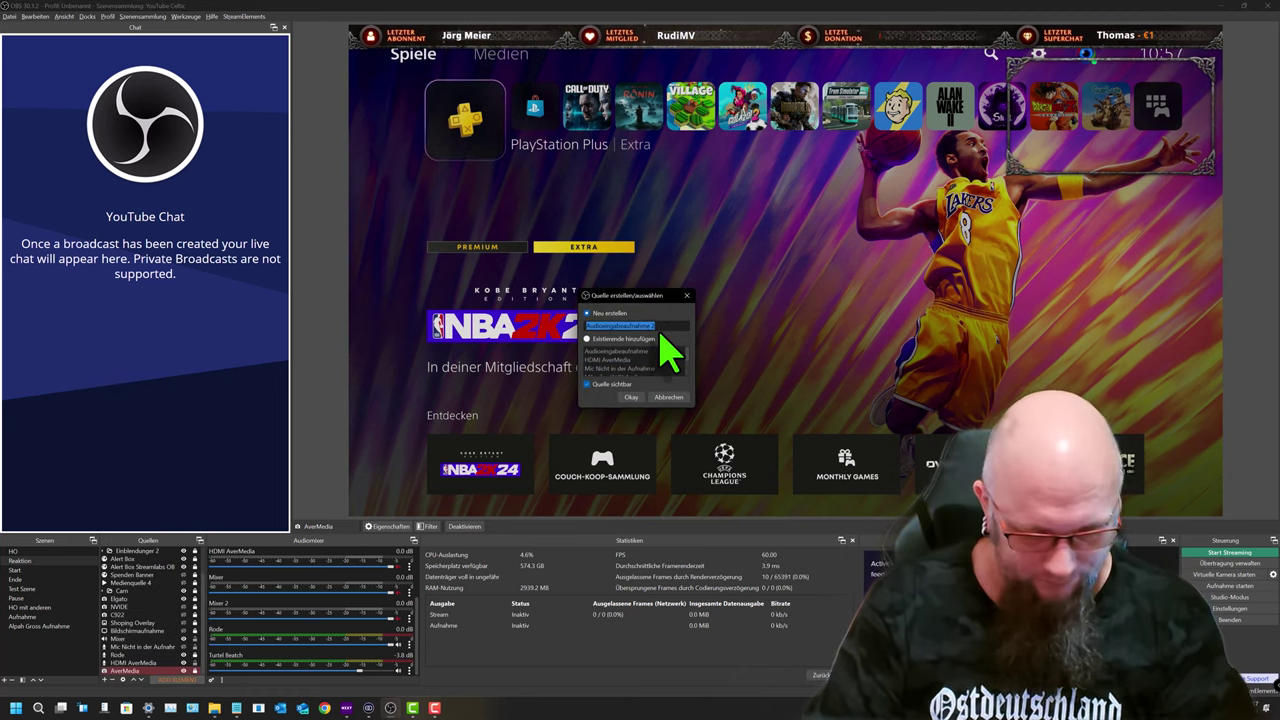
type("test")
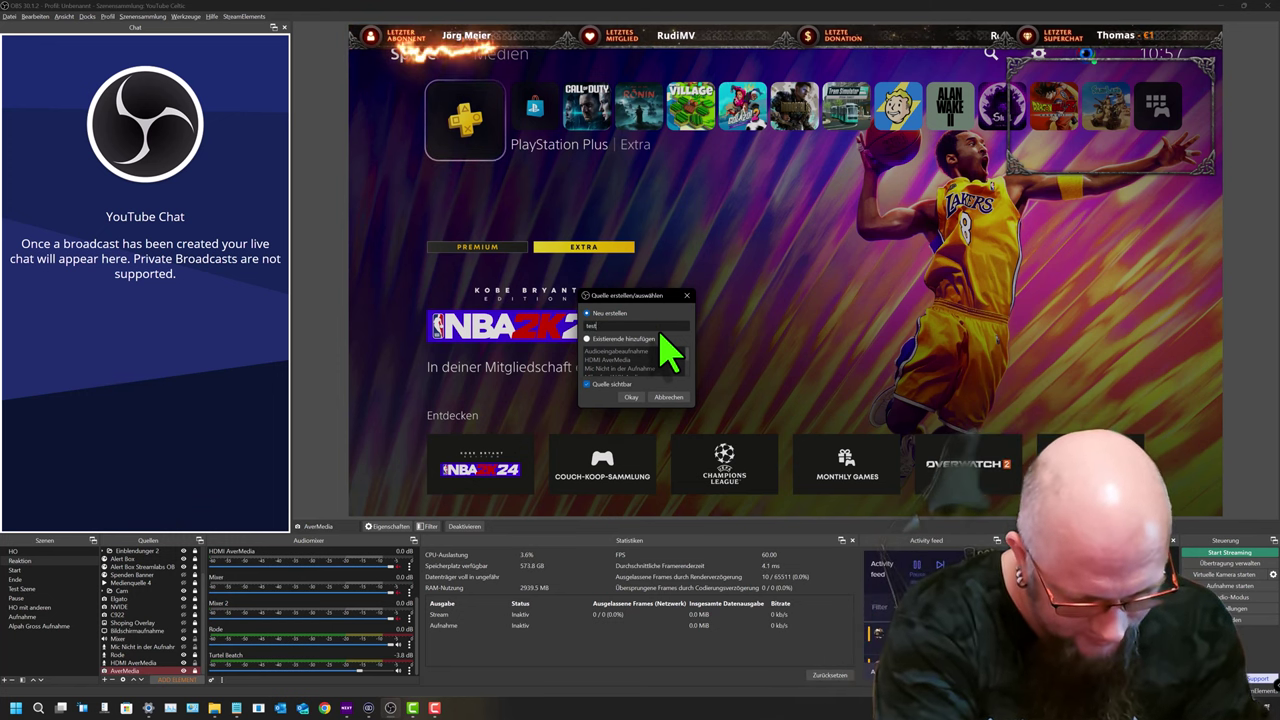
left_click(631, 397)
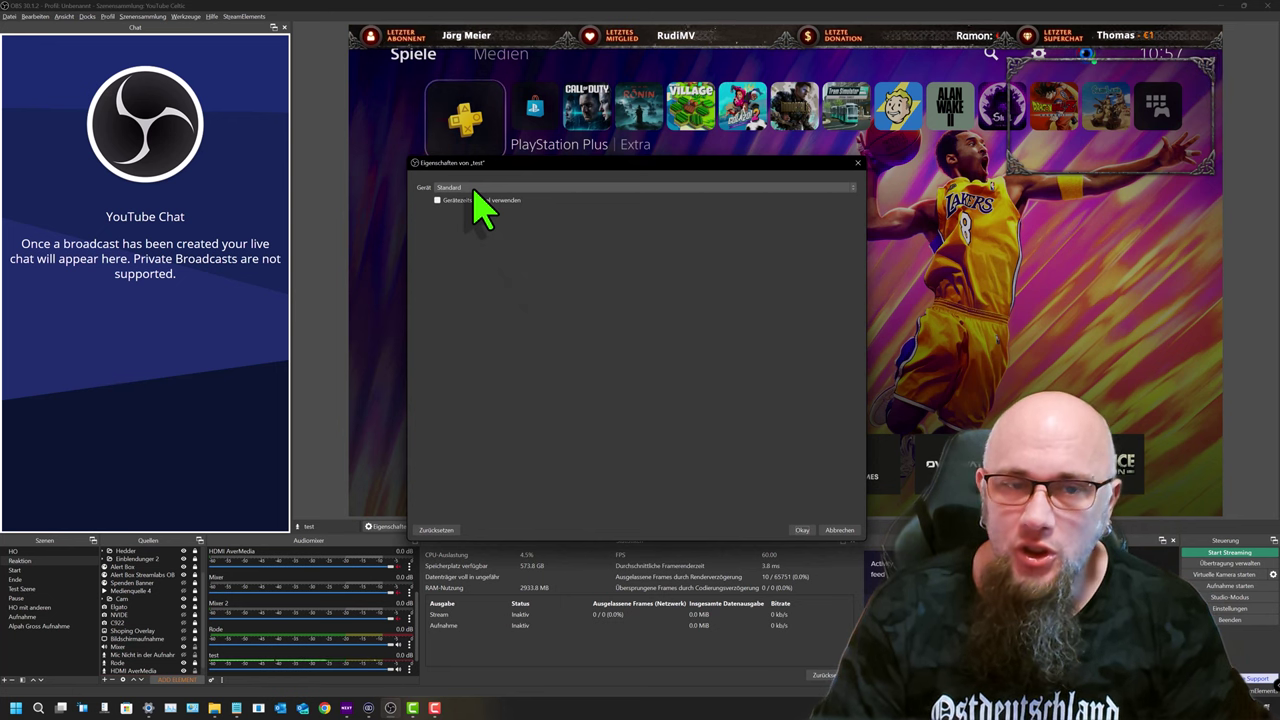
Look through the available audio devices for the "test" source and close its properties without applying a change.
left_click(474, 190)
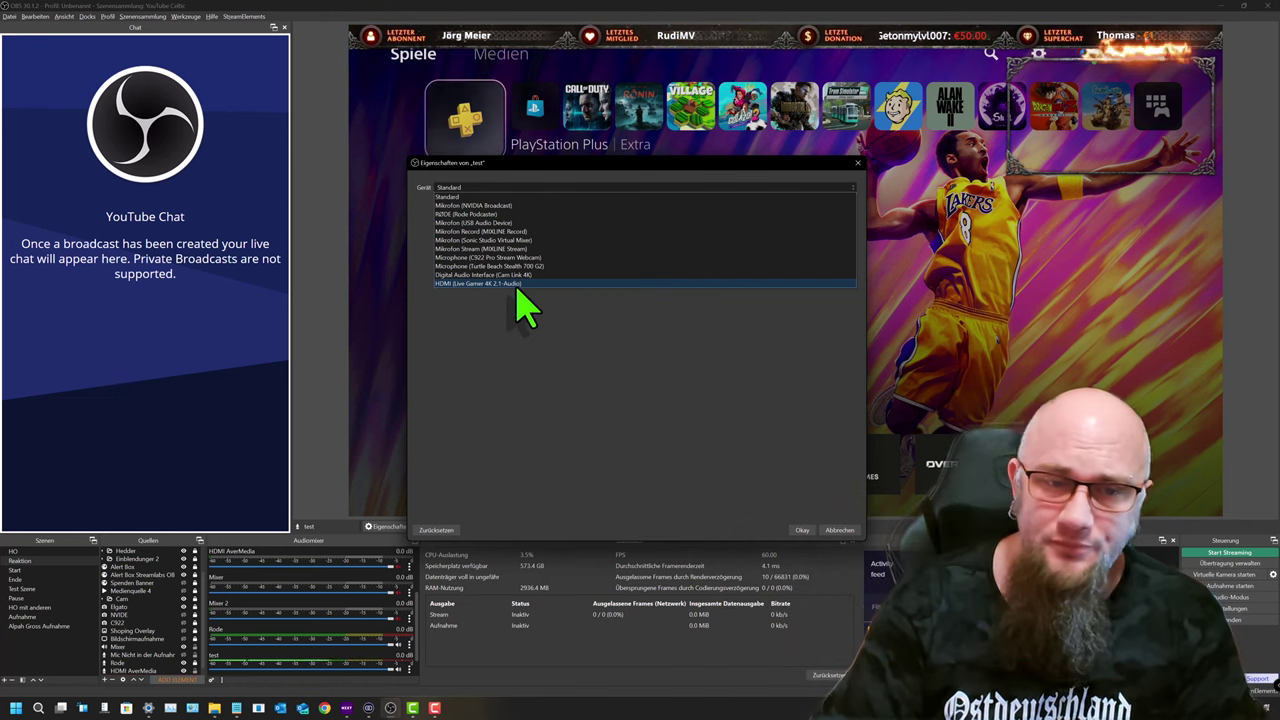
key("Up")
key("Up")
key("Up")
key("Up")
key("Up")
key("Up")
left_click(537, 376)
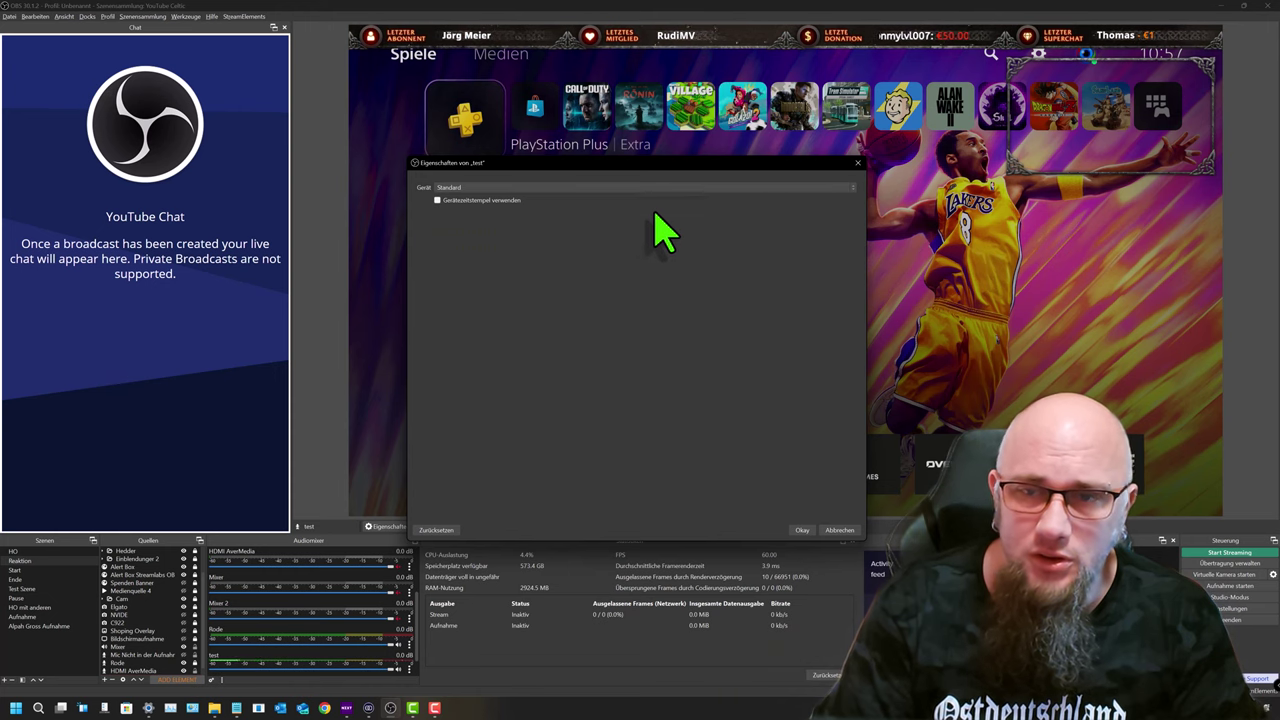
left_click(857, 162)
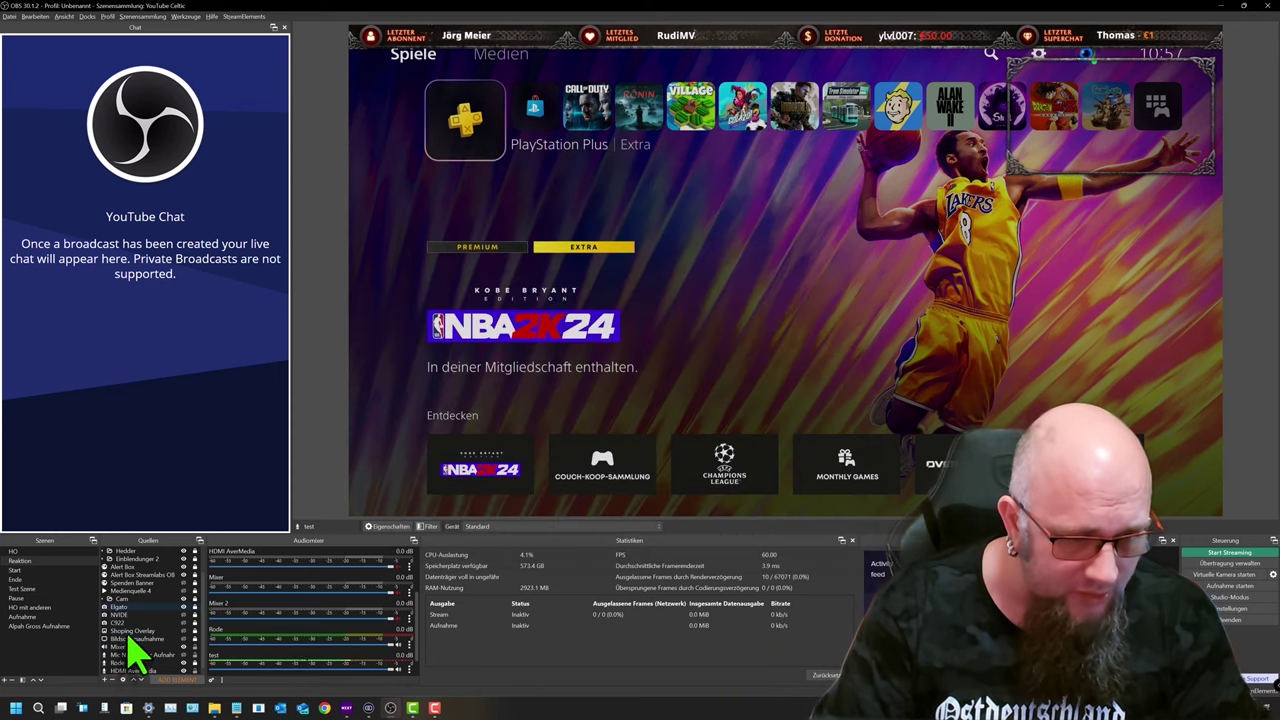
Remove the "test" audio source from the scene and confirm the deletion.
scroll(130, 620, "up", 2)
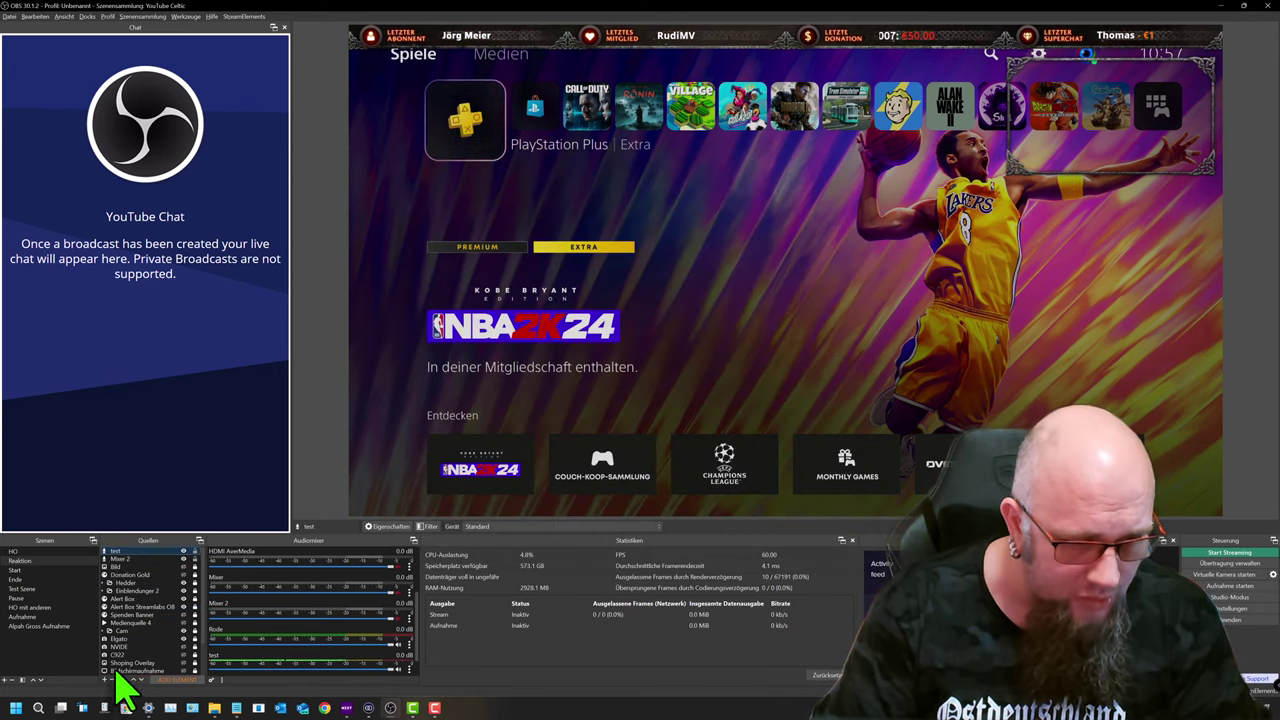
left_click(113, 681)
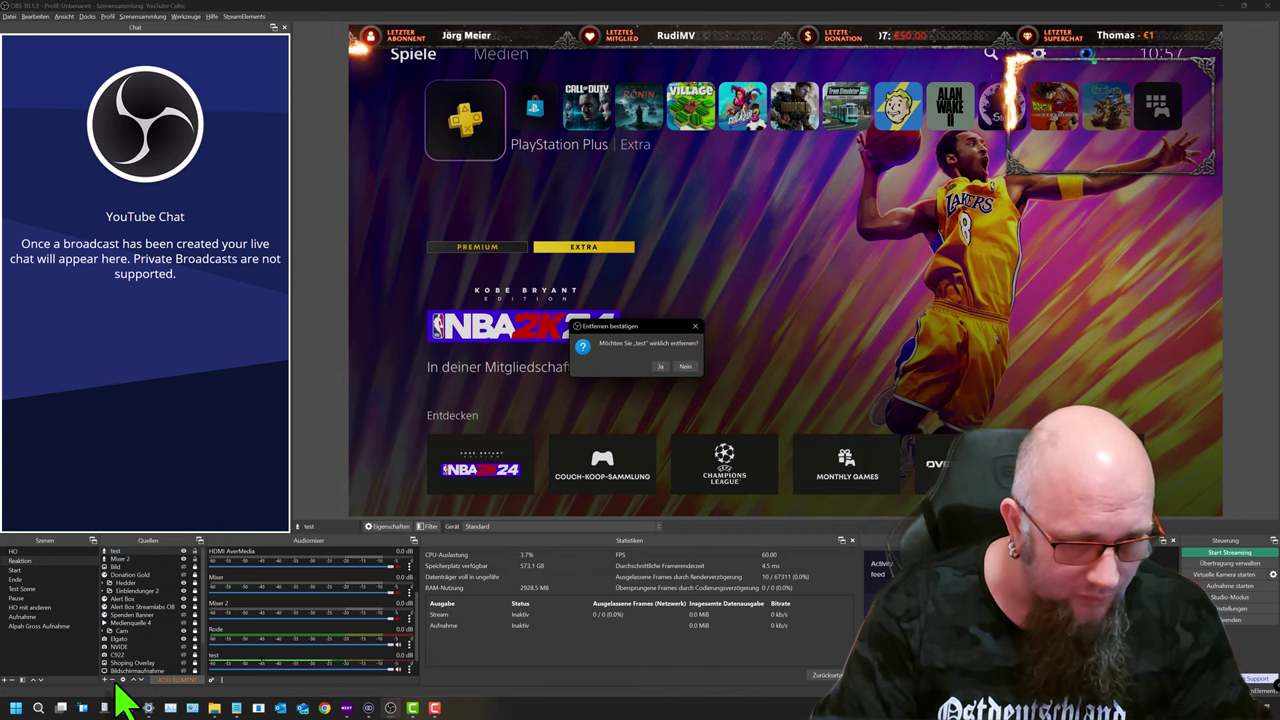
left_click(662, 364)
Check which capture device the HDMI AverMedia audio source uses, and close its properties without changes.
scroll(157, 643, "down", 2)
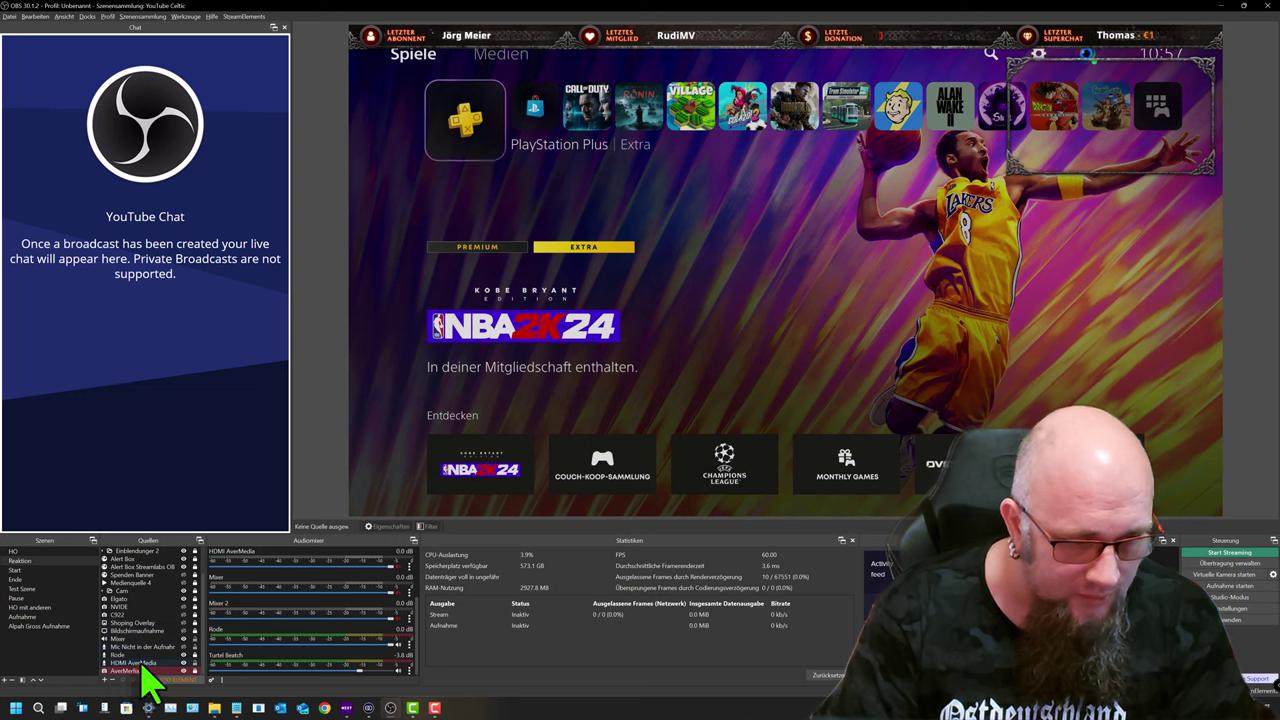
left_click(141, 664)
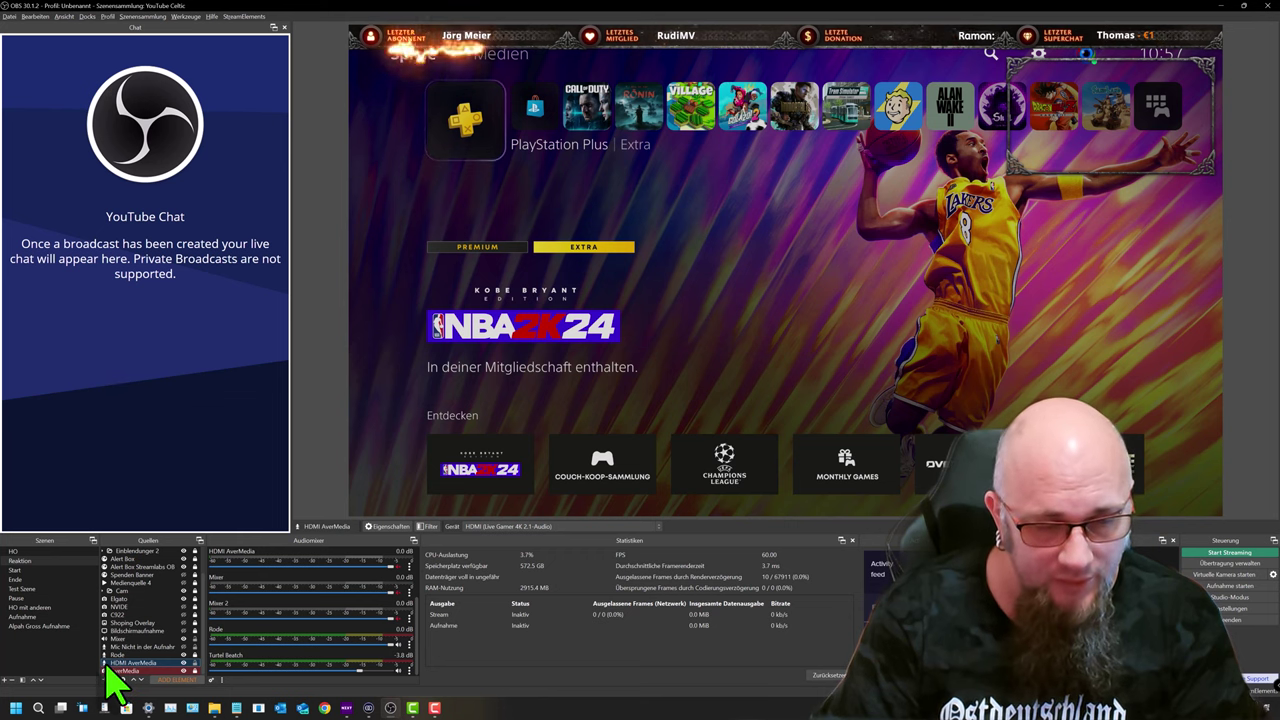
double_click(133, 664)
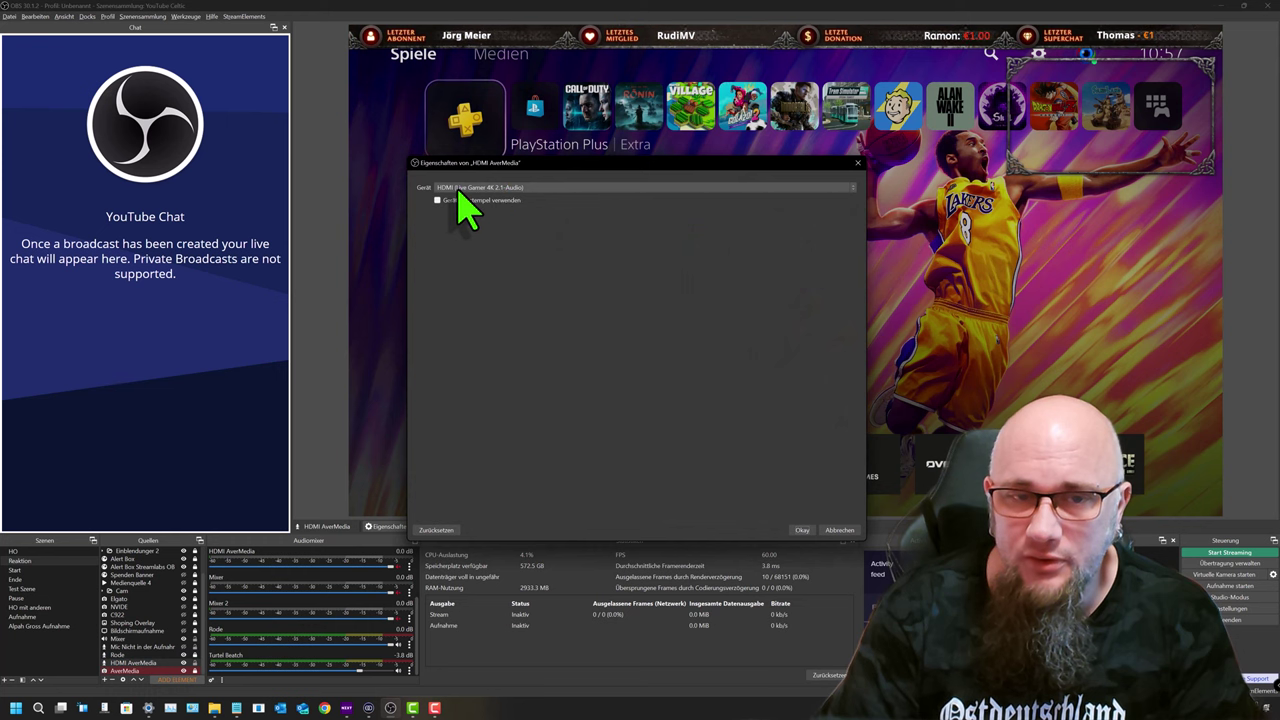
left_click(460, 190)
left_click(495, 335)
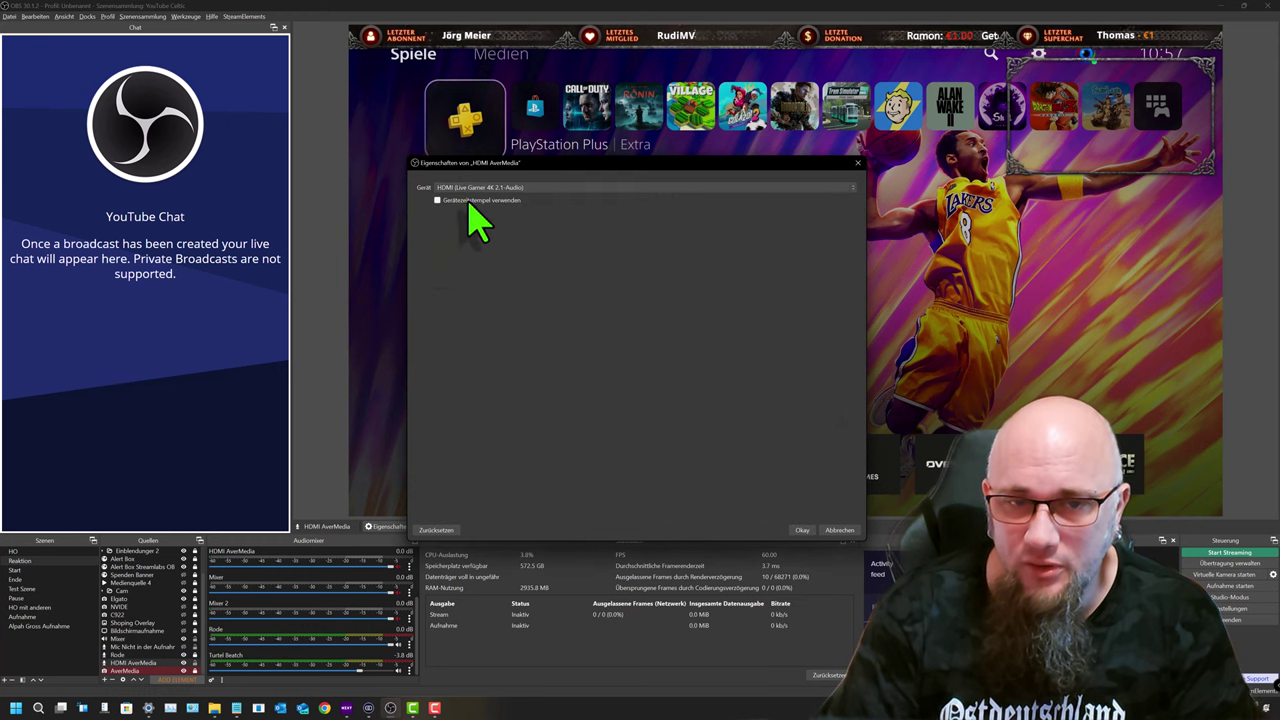
left_click(857, 163)
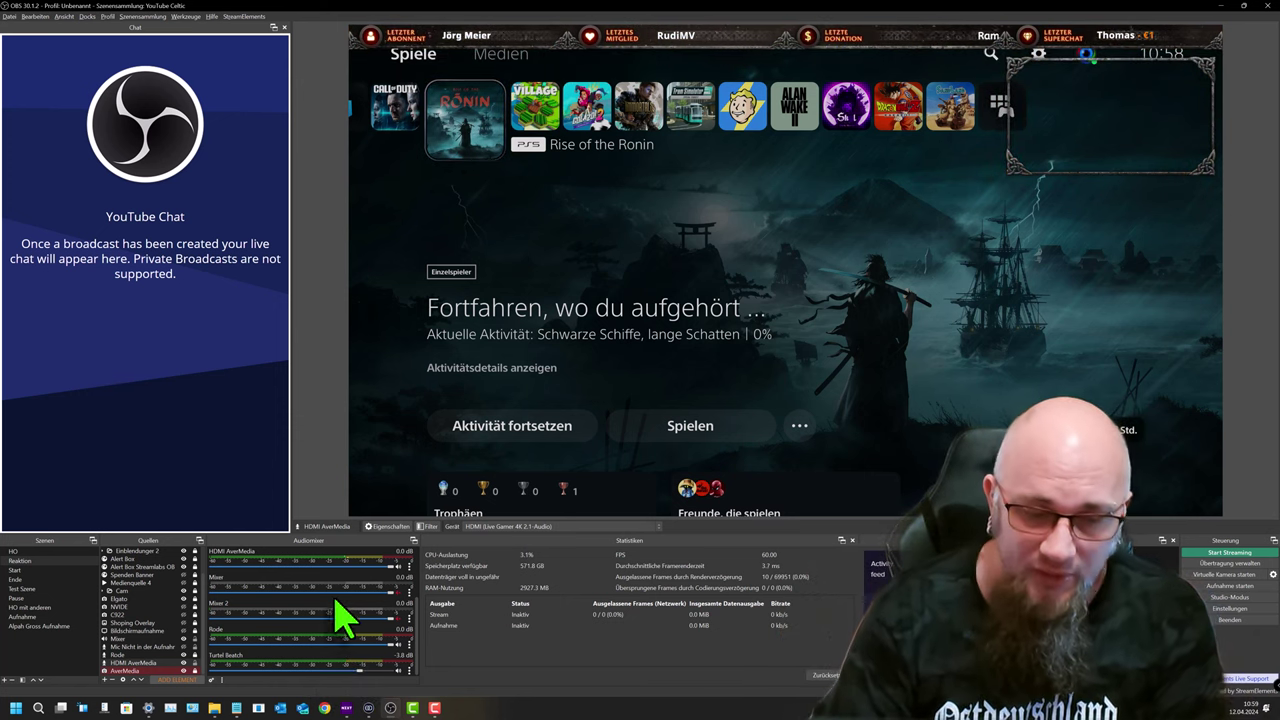
Switch to the Windows sound settings to check the selected playback output device, returning to OBS each time.
left_click(148, 708)
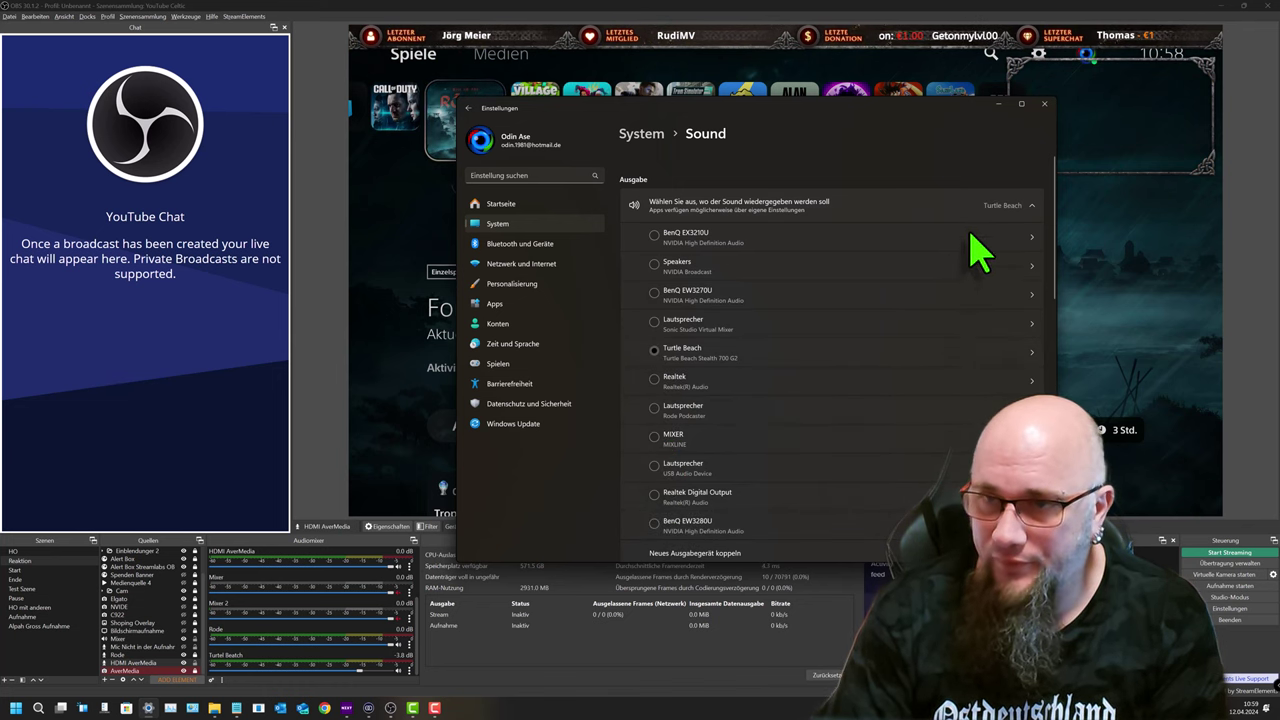
left_click(998, 104)
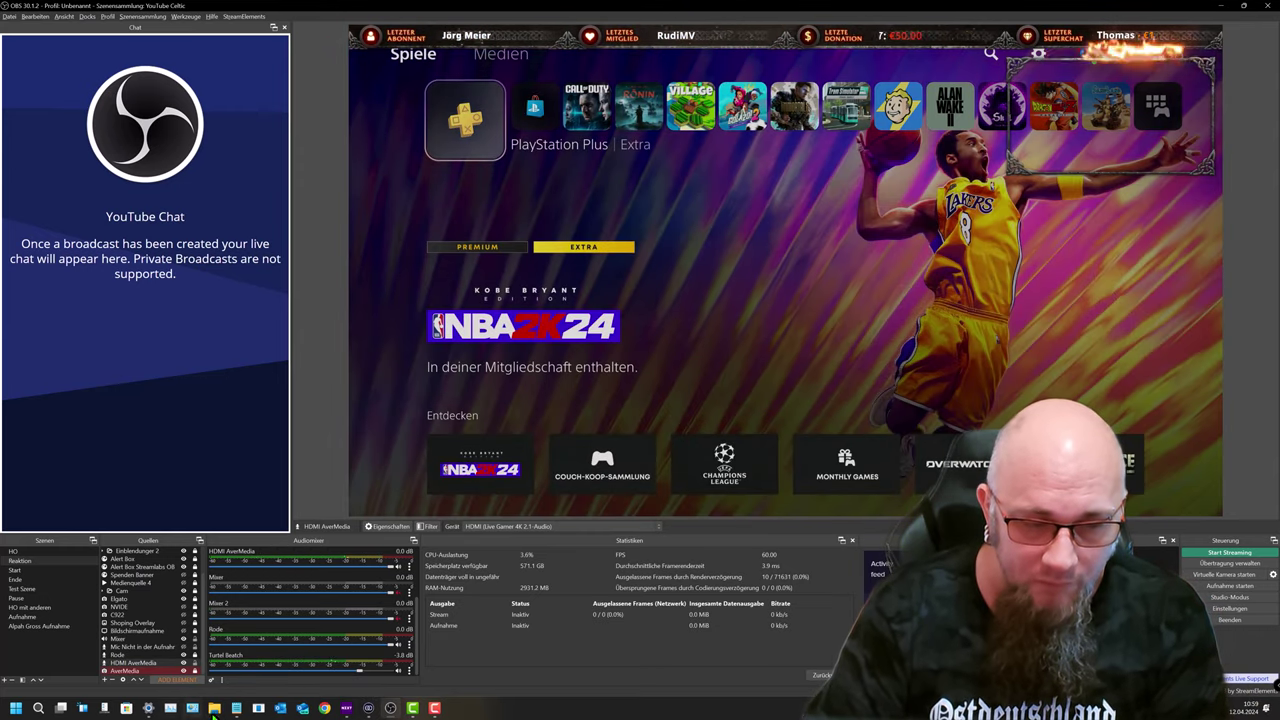
left_click(148, 708)
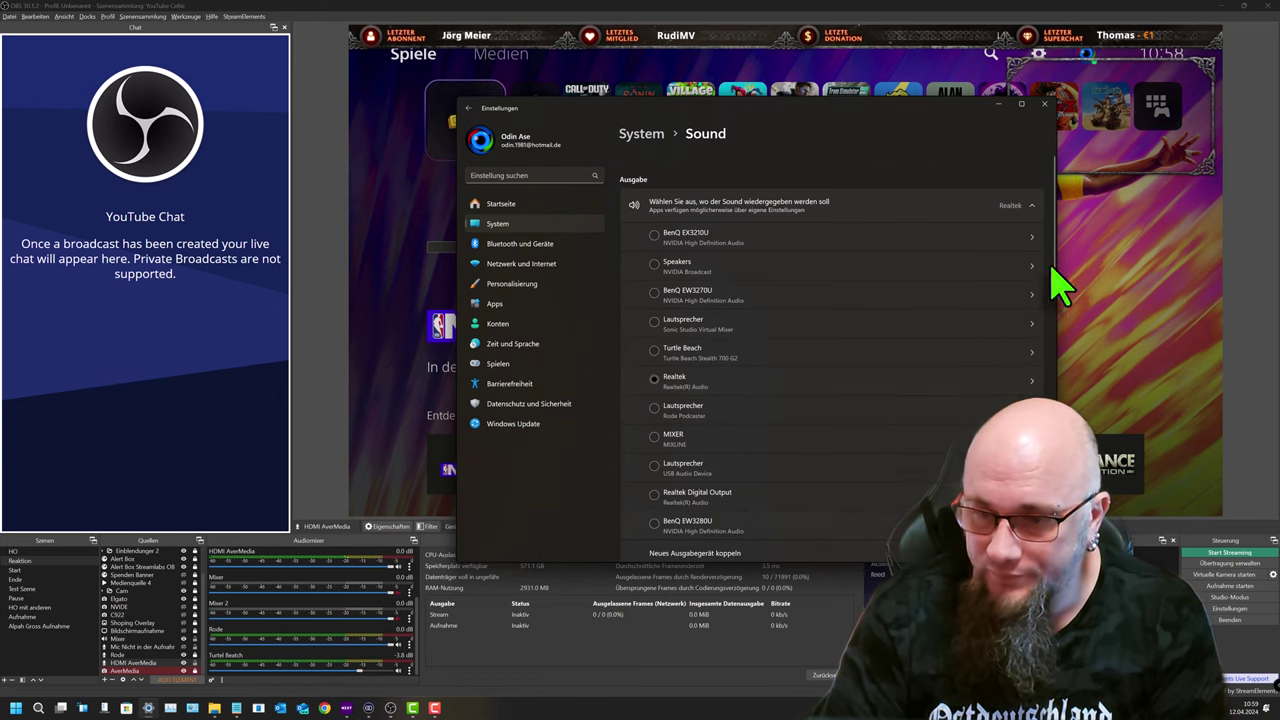
left_click(999, 105)
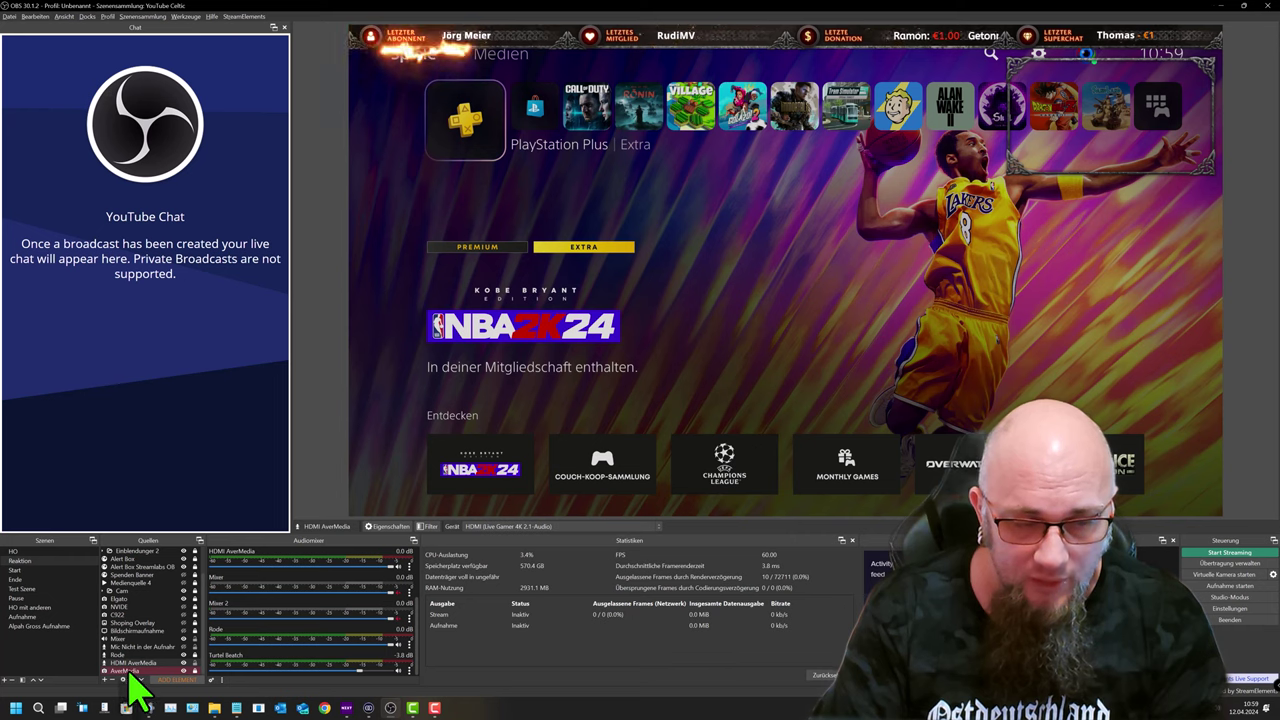
Check the AverMedia video source's audio output mode in its properties, and close them without changes.
left_click(124, 679)
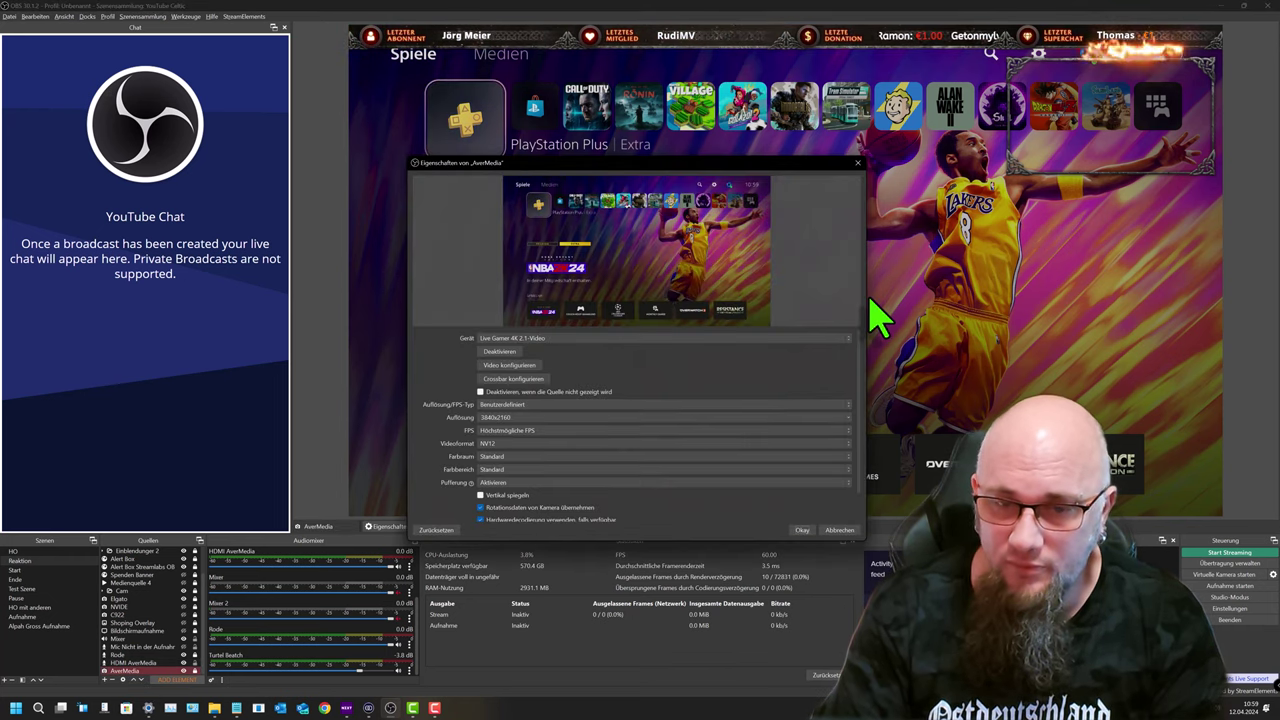
scroll(800, 450, "down", 2)
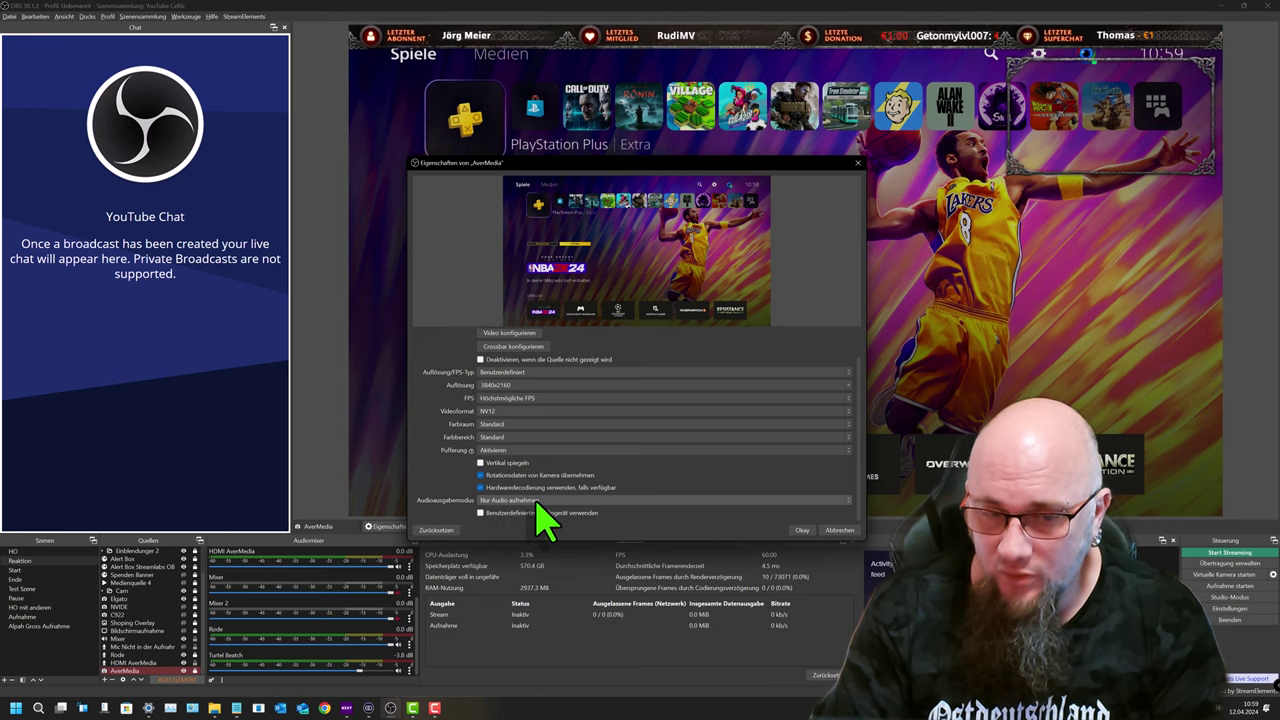
left_click(857, 163)
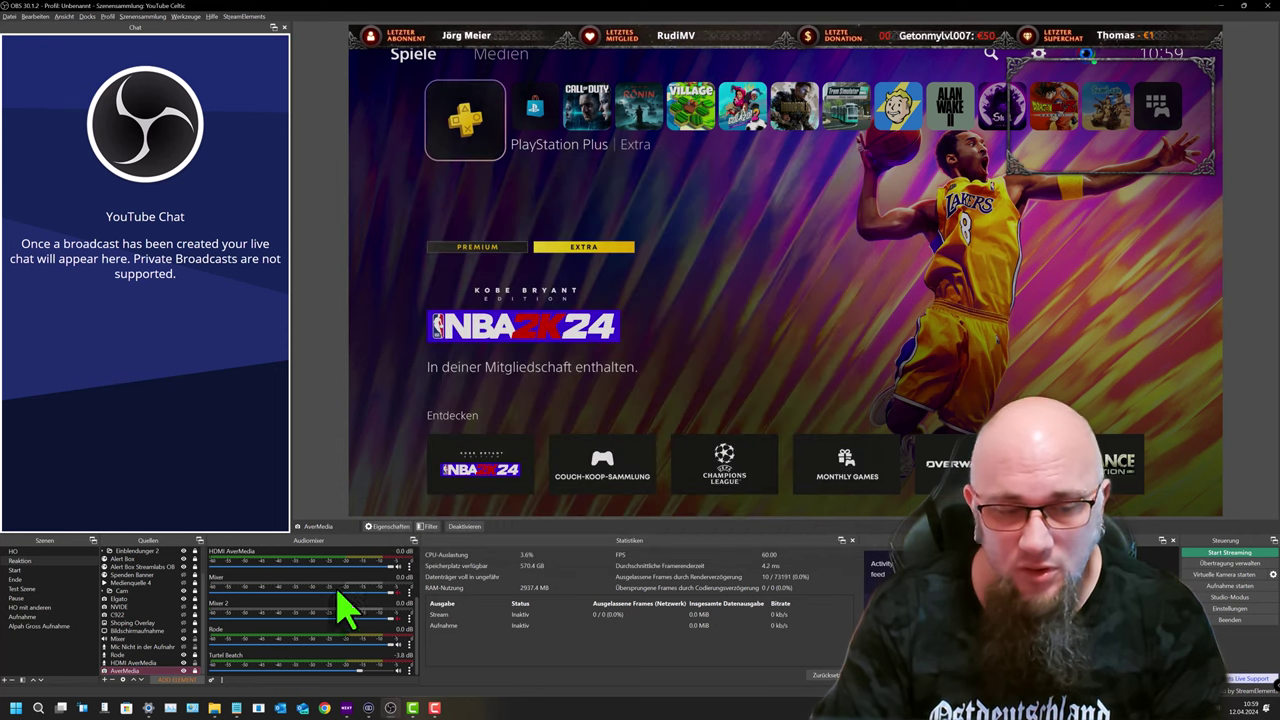
Open the advanced audio properties, and enlarge and reposition the window to show every source with its audio monitoring and track columns.
scroll(300, 625, "up", 1)
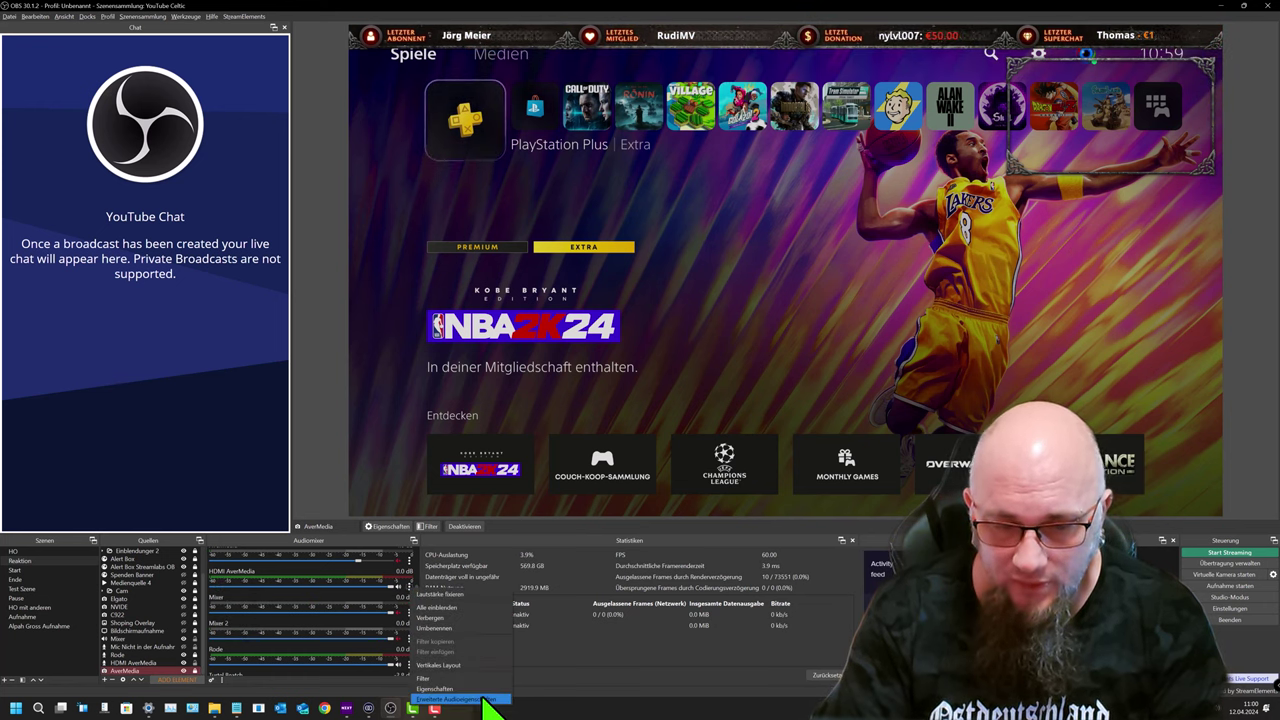
left_click(485, 699)
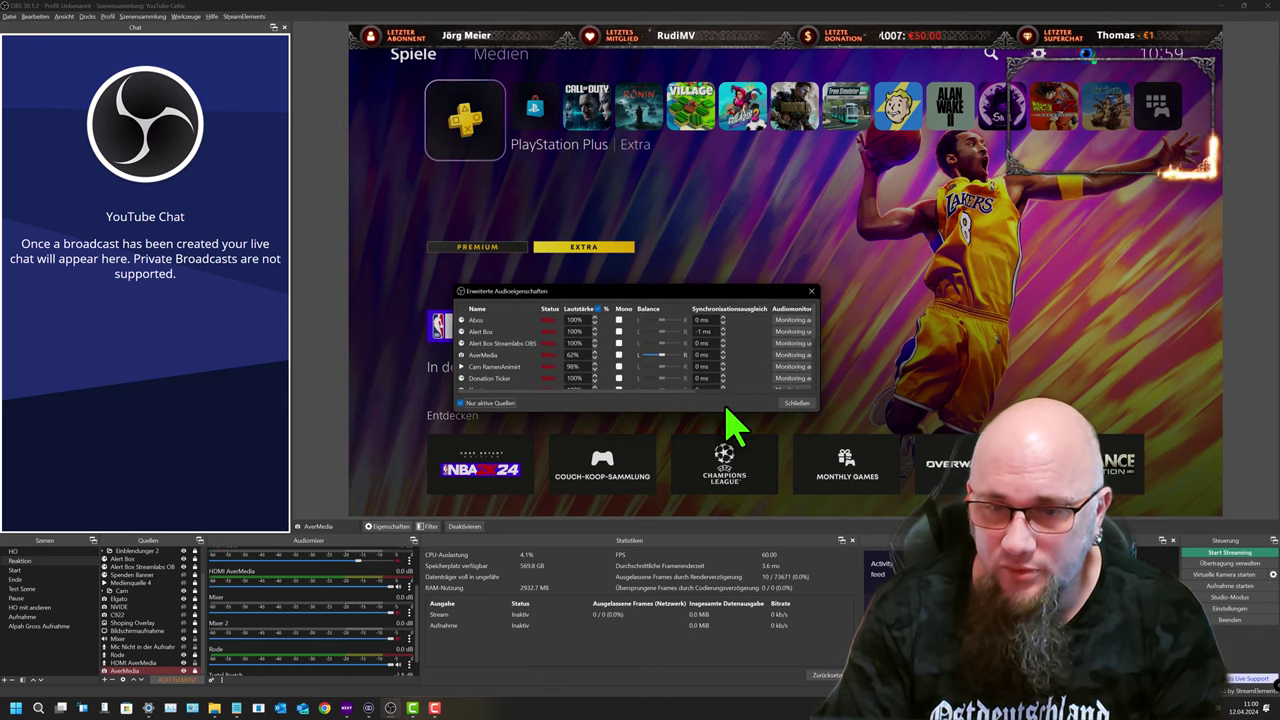
left_click_drag(720, 408, 729, 547)
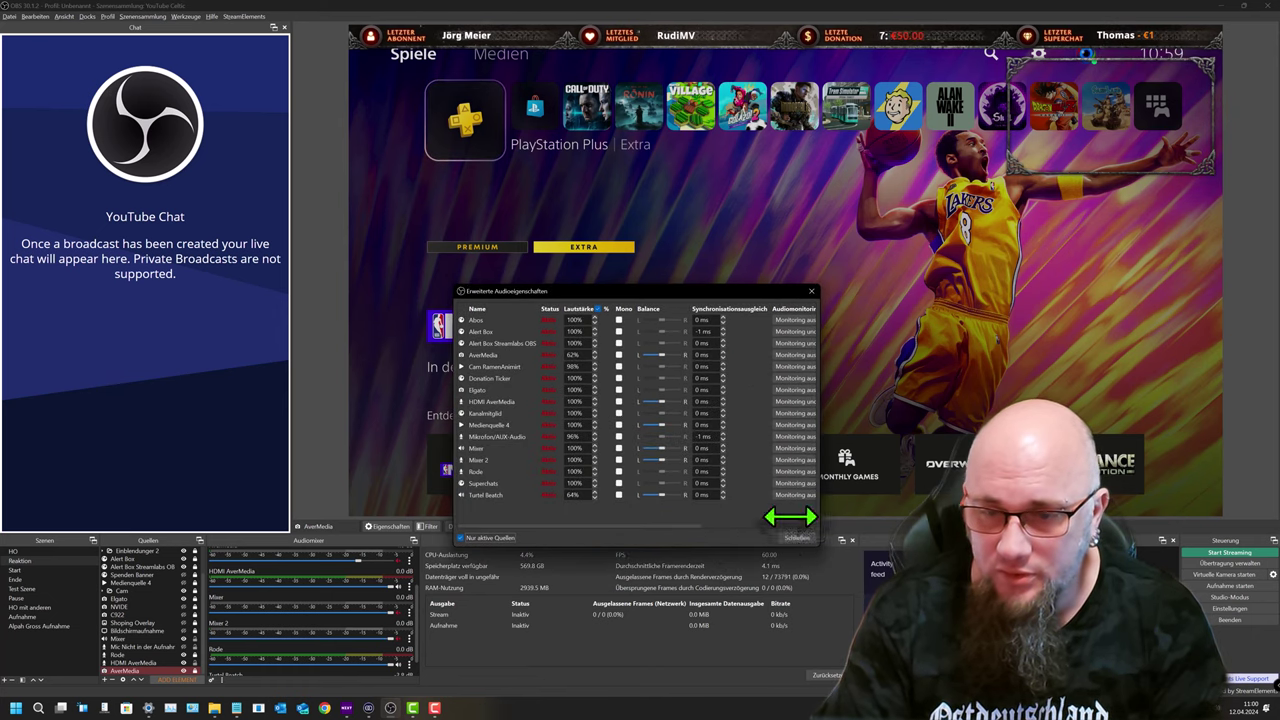
left_click_drag(905, 495, 995, 495)
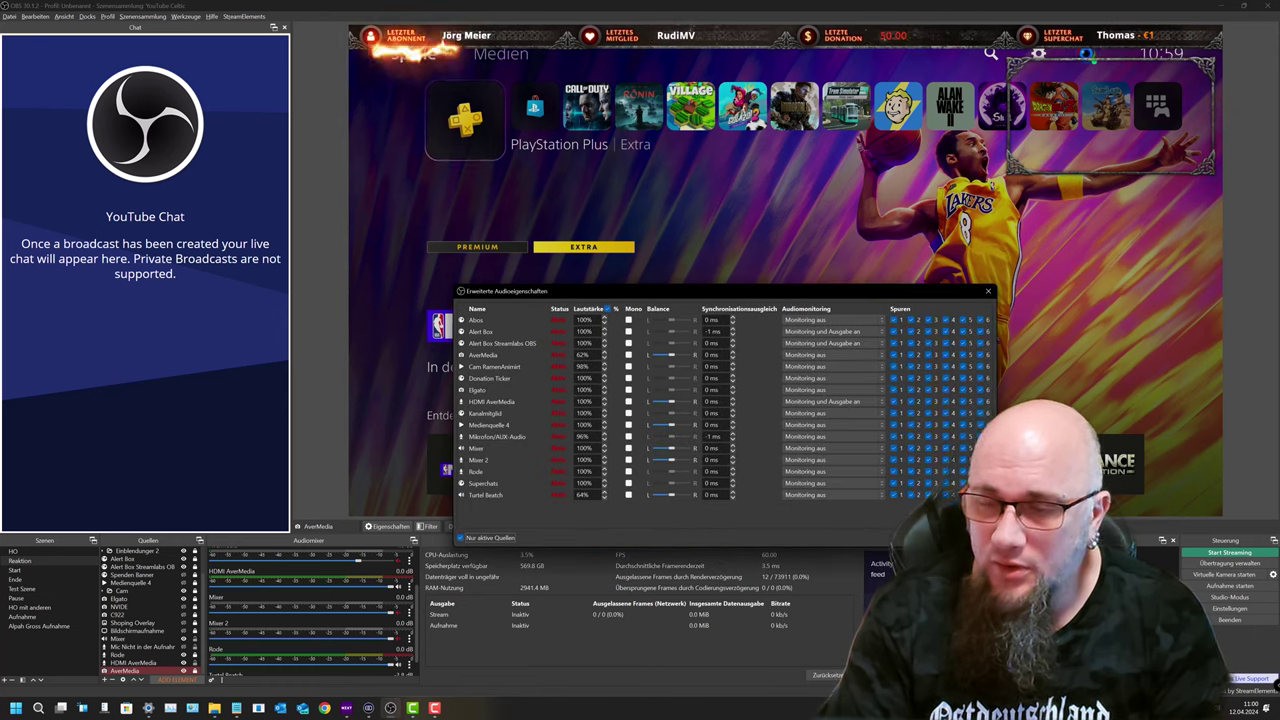
left_click_drag(450, 453, 379, 453)
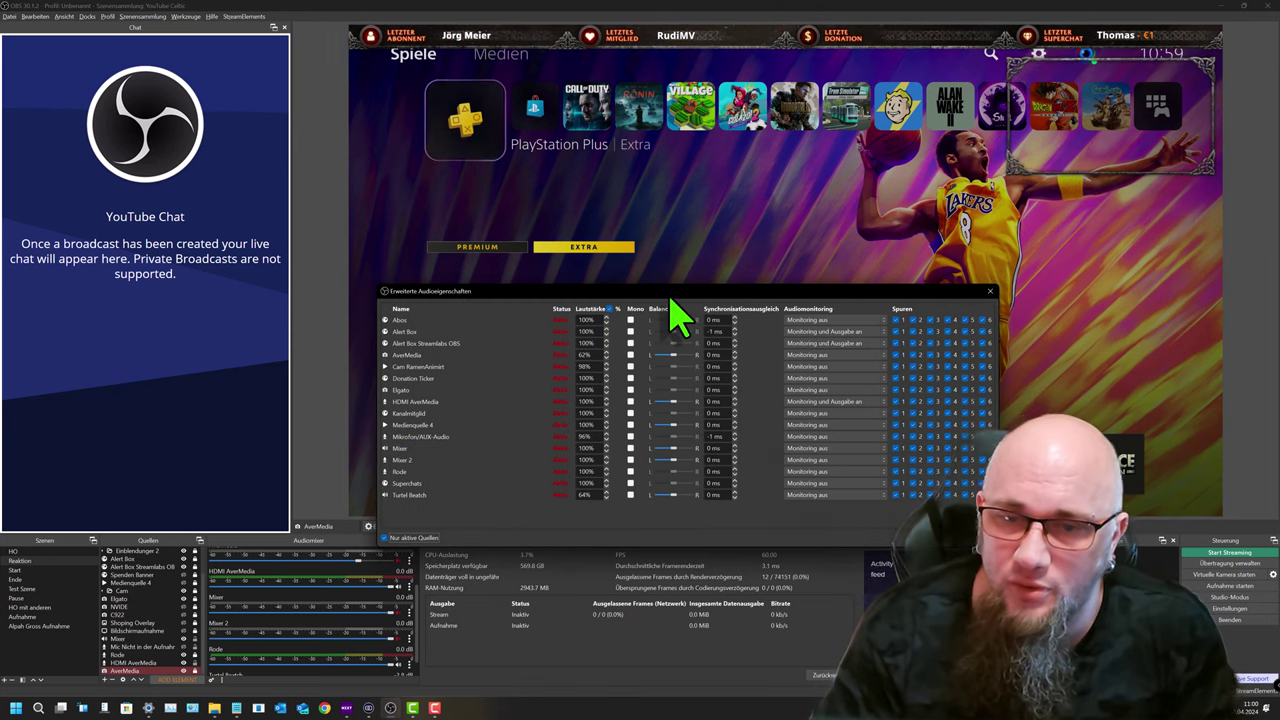
left_click_drag(660, 292, 588, 229)
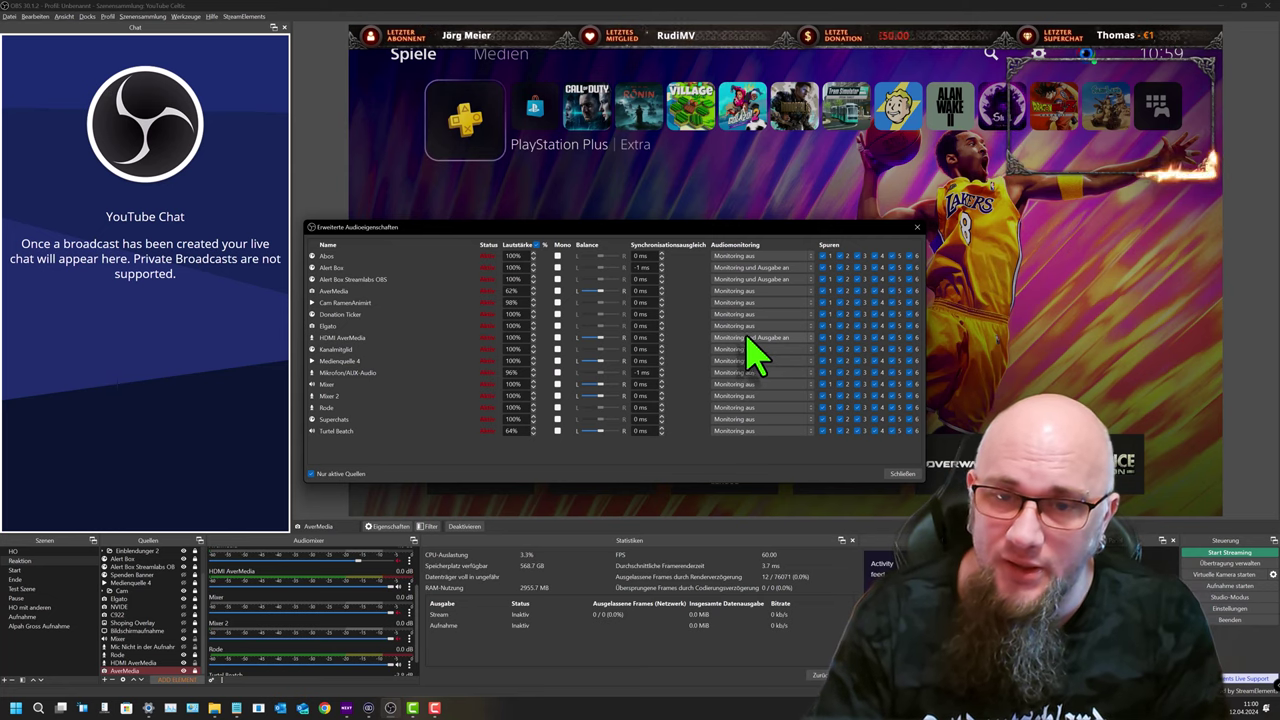
Switch HDMI AverMedia's audio monitoring to "Monitoring aus" and back to "Monitoring und Ausgabe an", and close the advanced audio properties.
left_click_drag(667, 229, 397, 45)
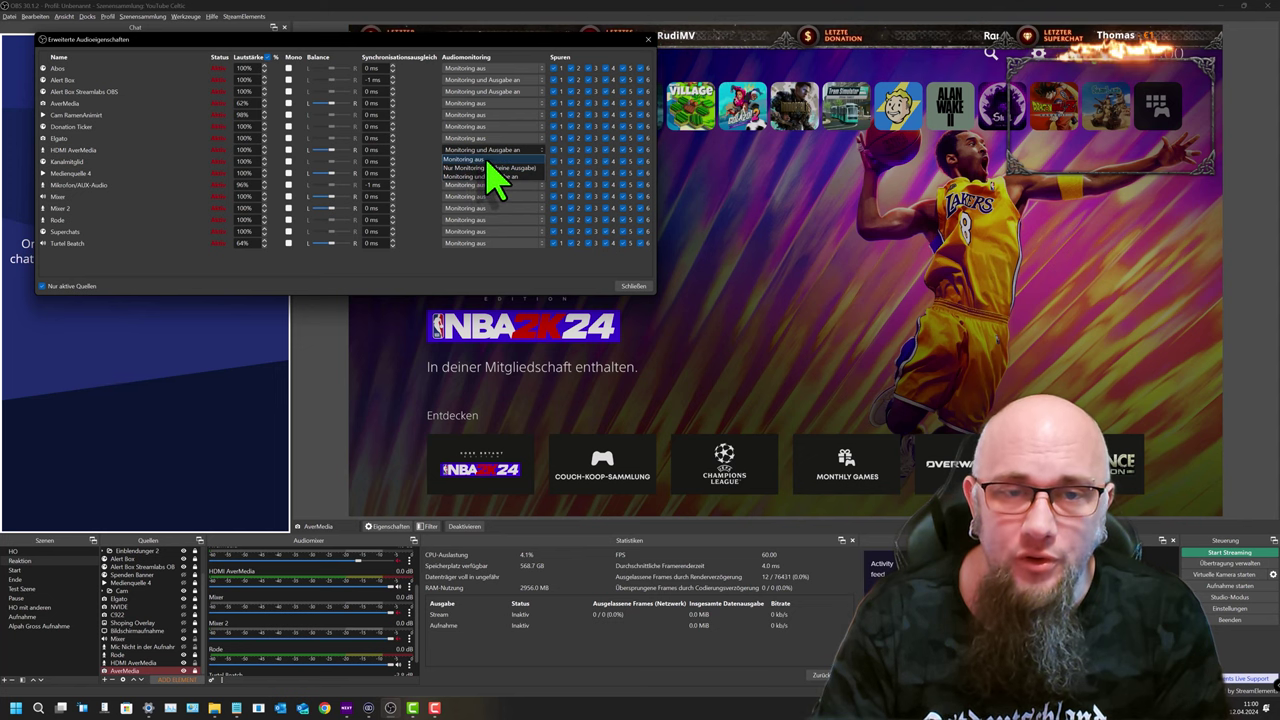
left_click(487, 161)
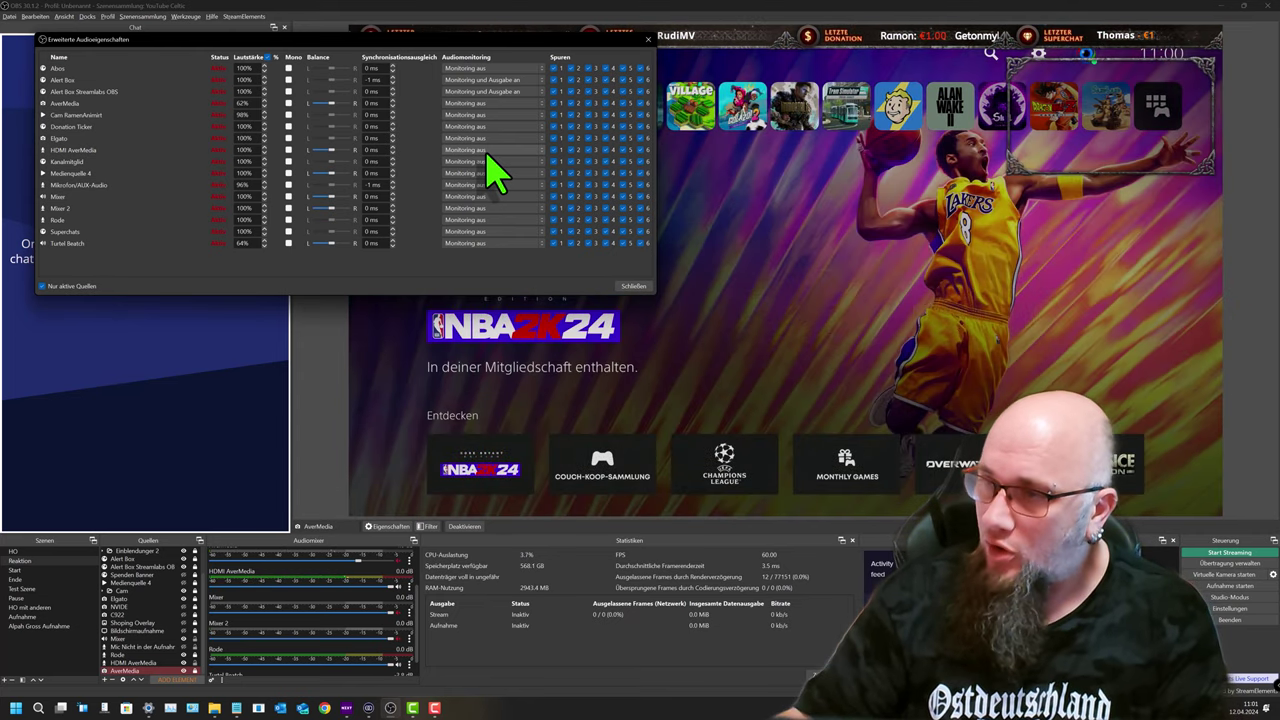
left_click(487, 160)
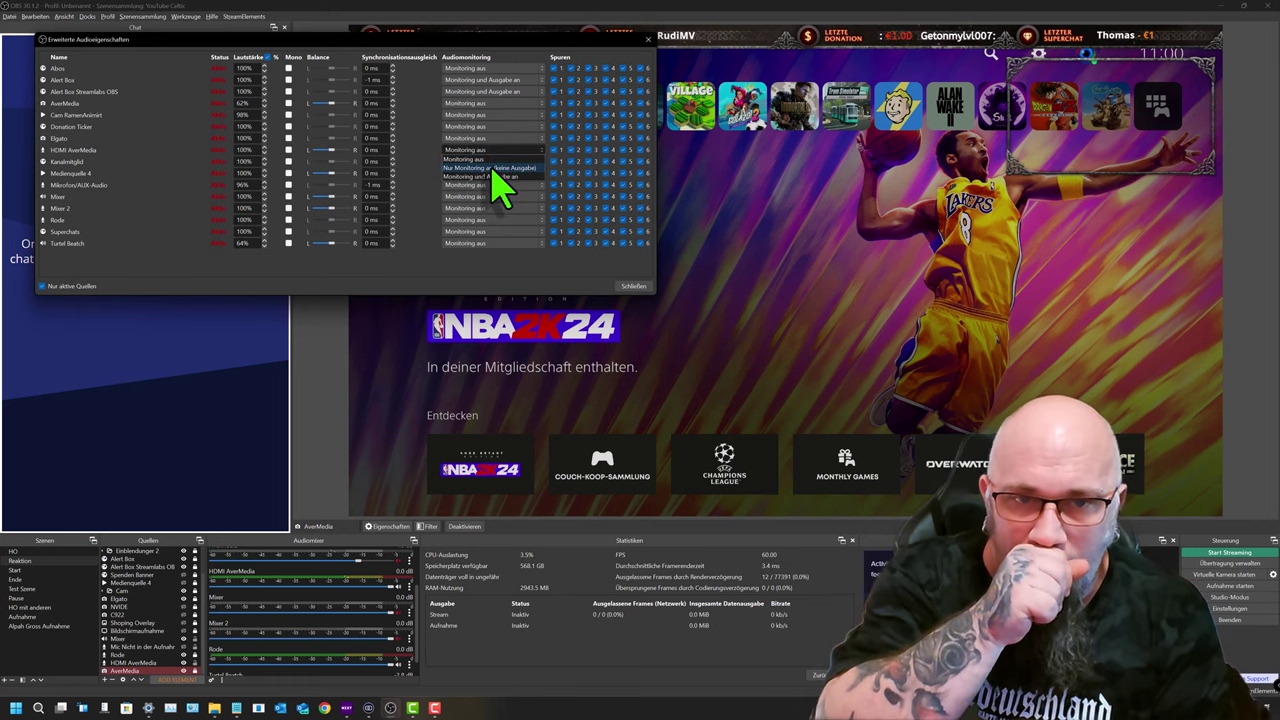
left_click(490, 177)
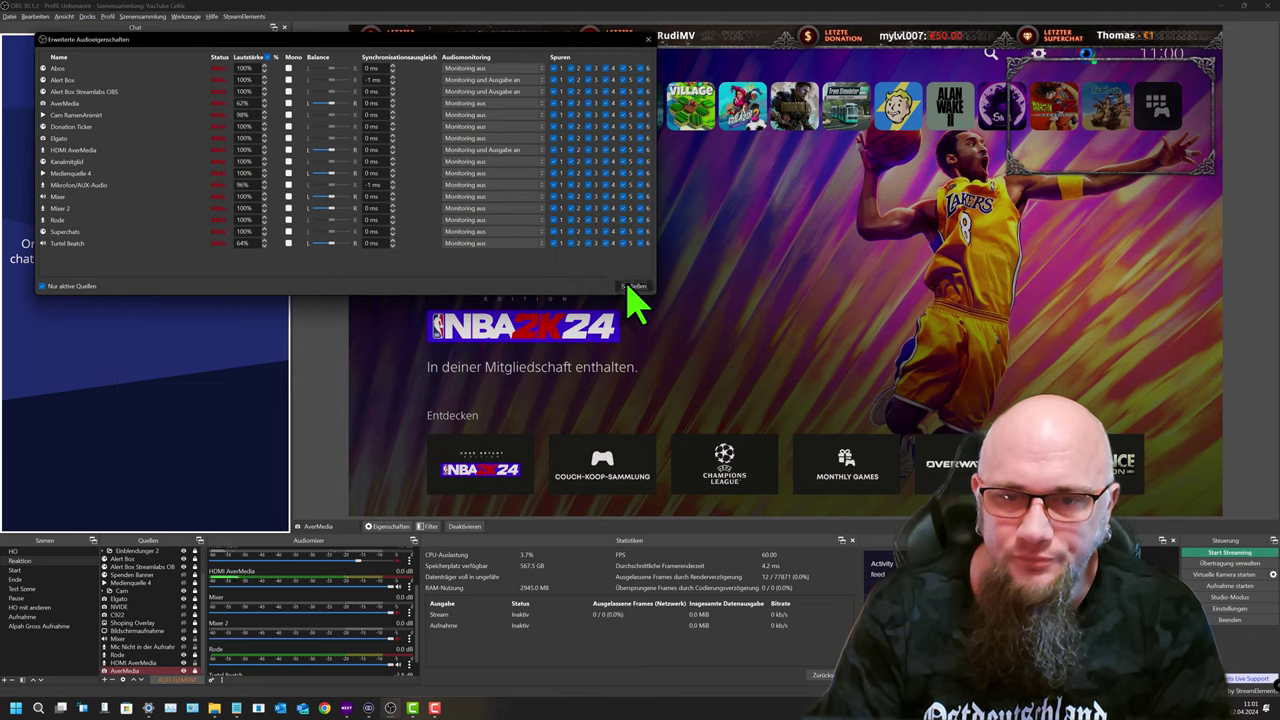
left_click(634, 287)
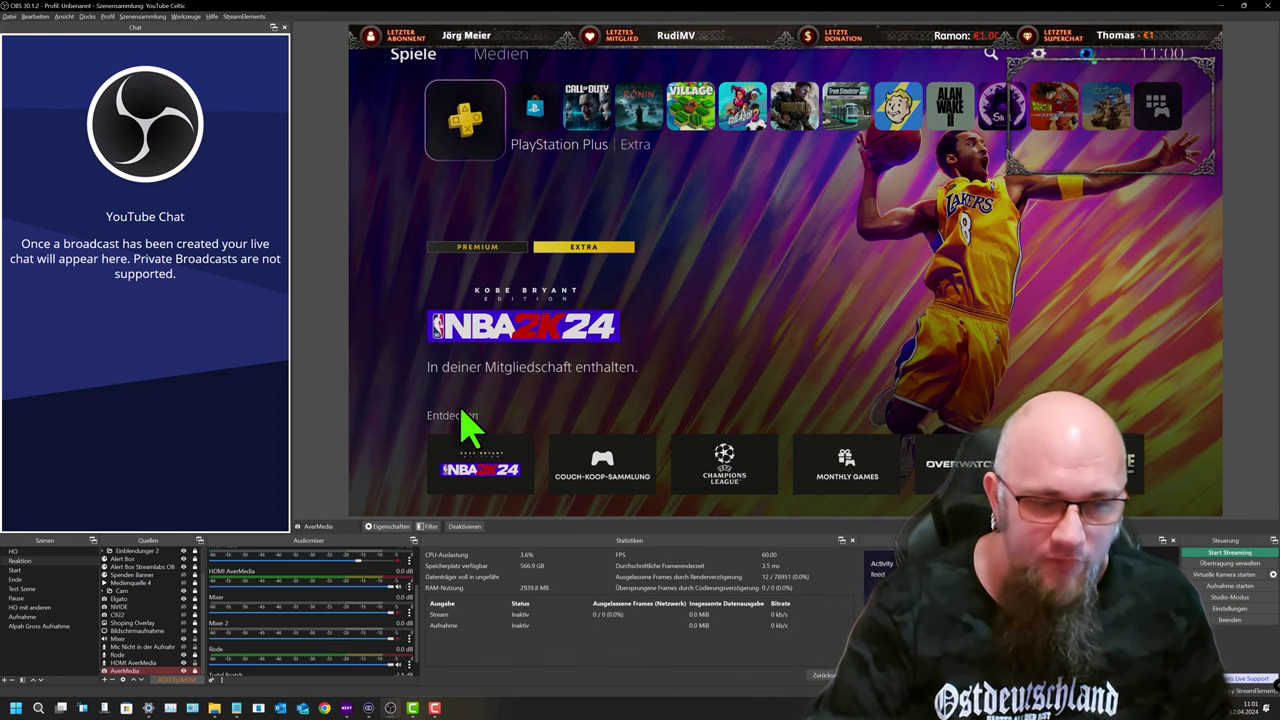
Remove the Mixer 2 audio source from the scene's sources and confirm the removal.
scroll(300, 650, "down", 1)
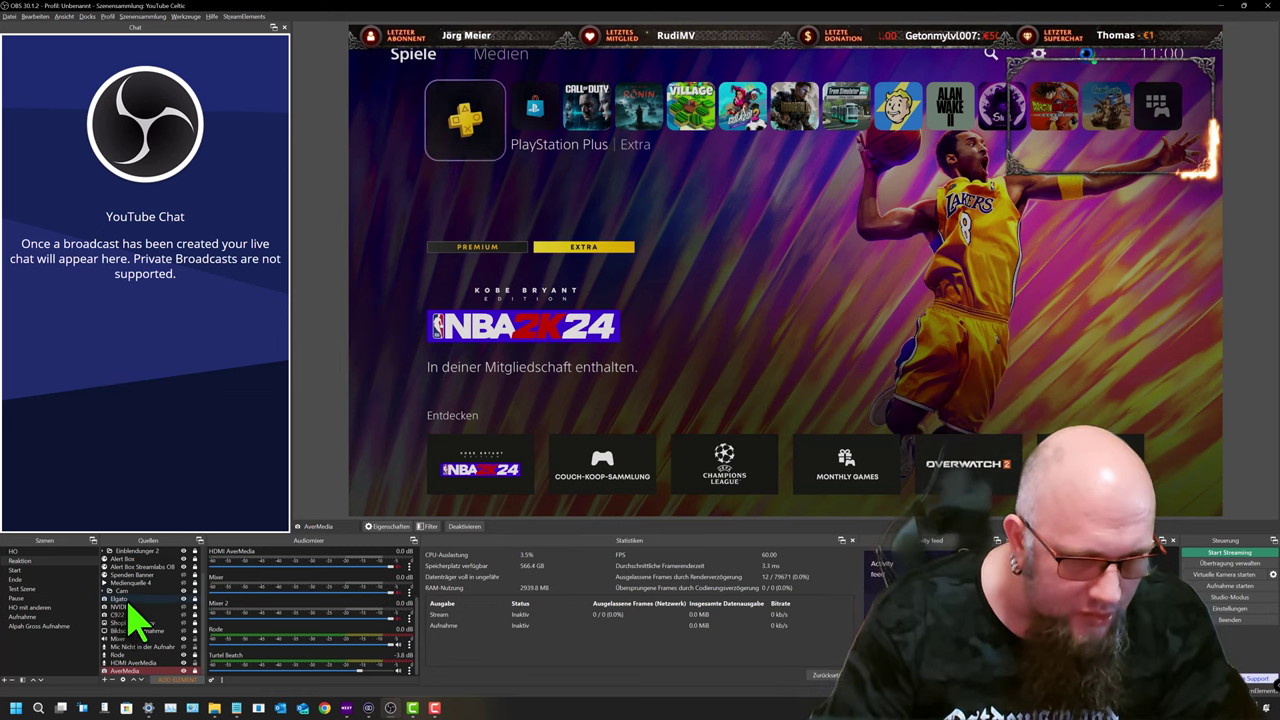
scroll(137, 640, "up", 3)
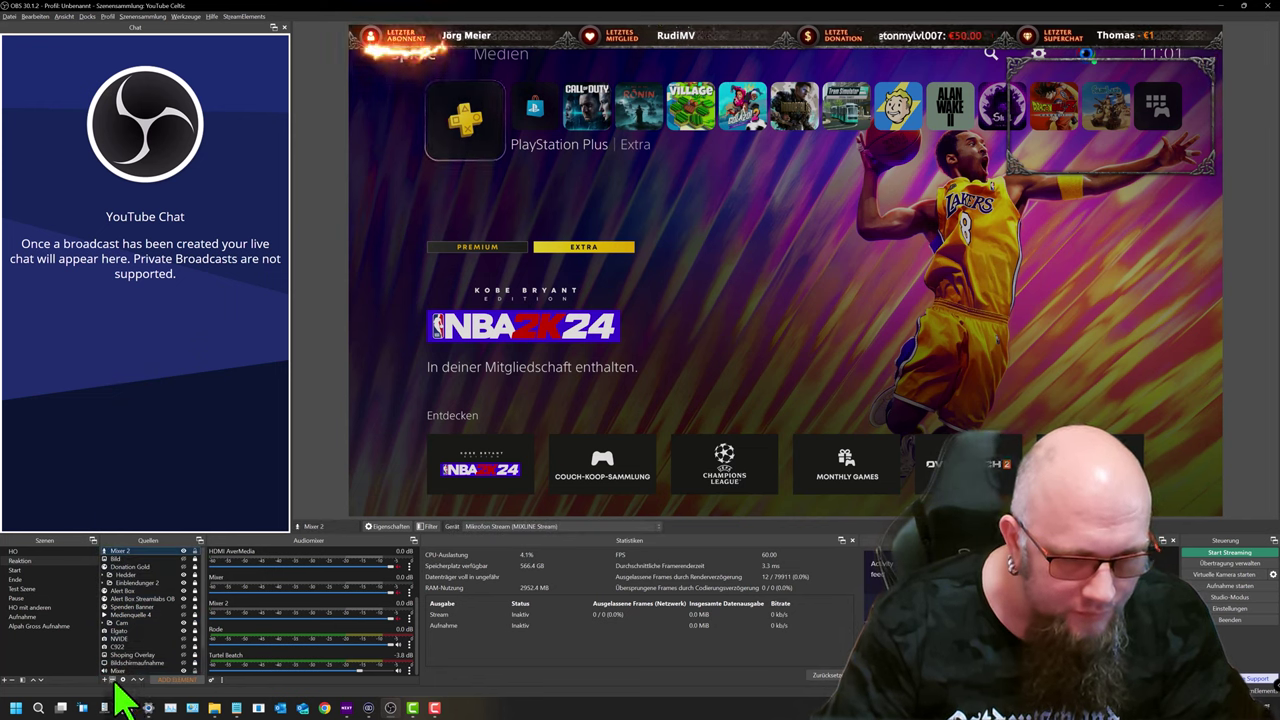
left_click(113, 680)
left_click(666, 366)
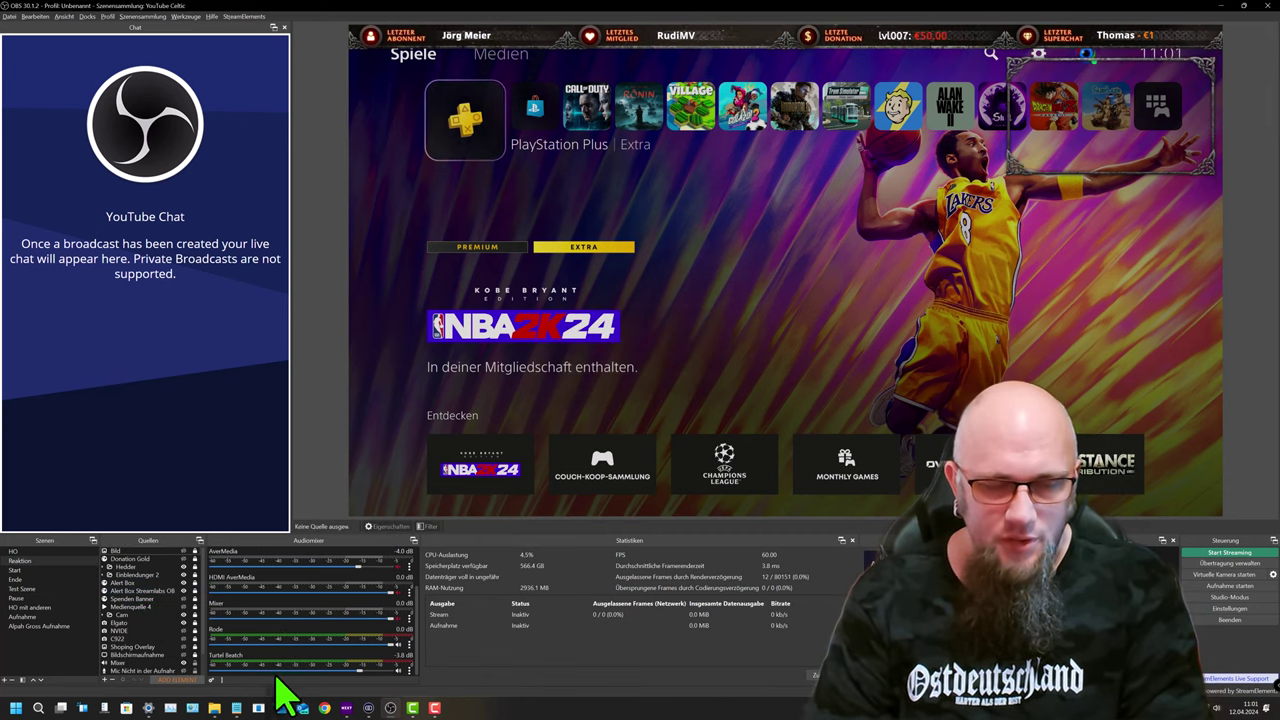
Search Windows for the Systemsteuerung and open it.
right_click(15, 709)
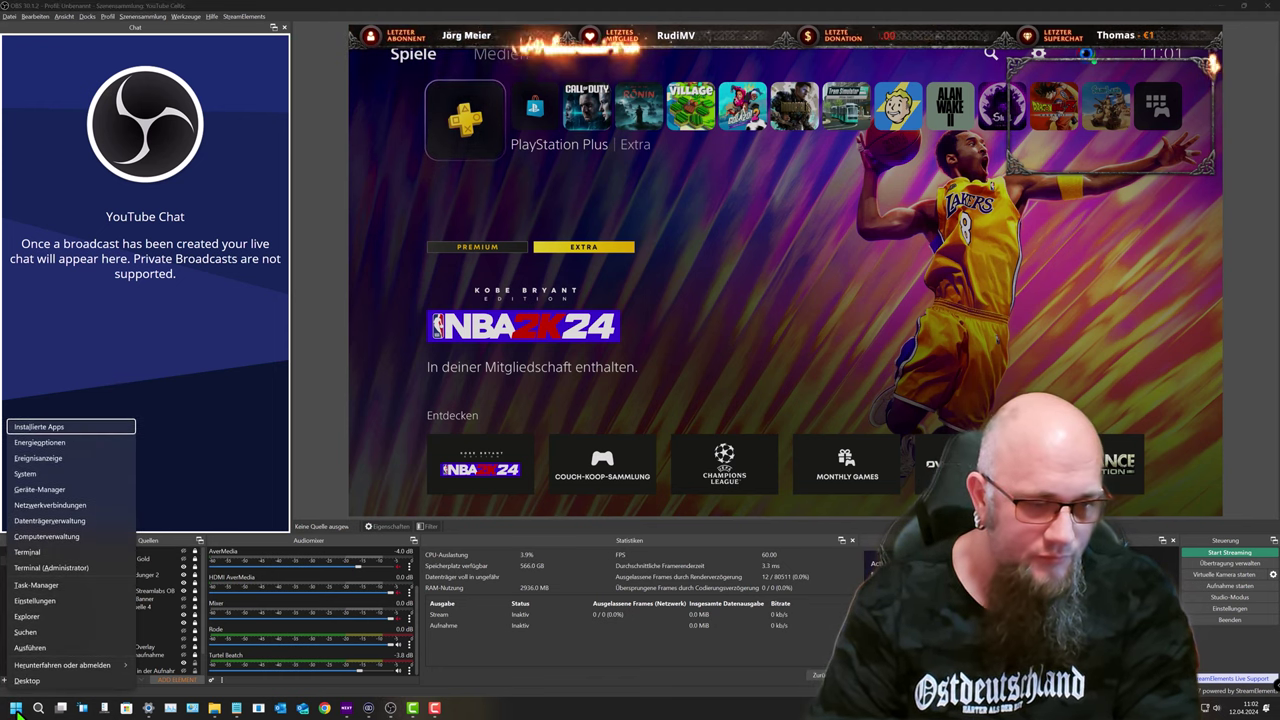
left_click(39, 709)
left_click(39, 709)
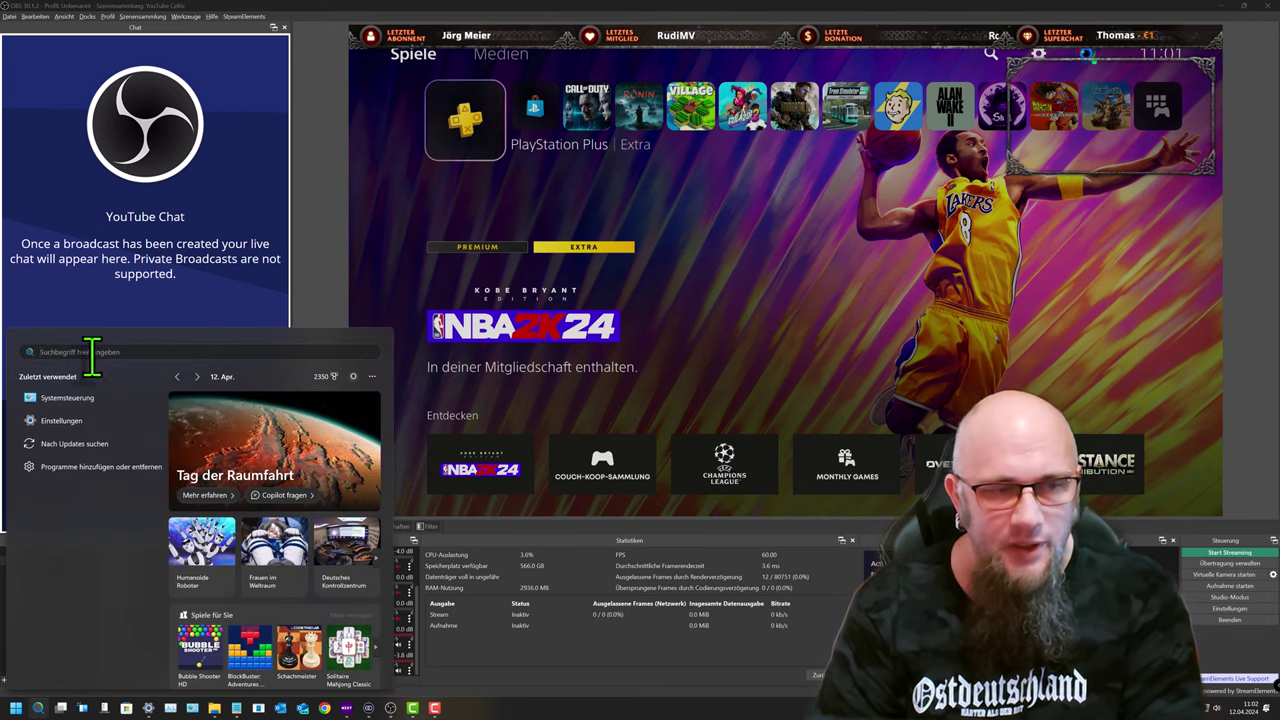
type("S")
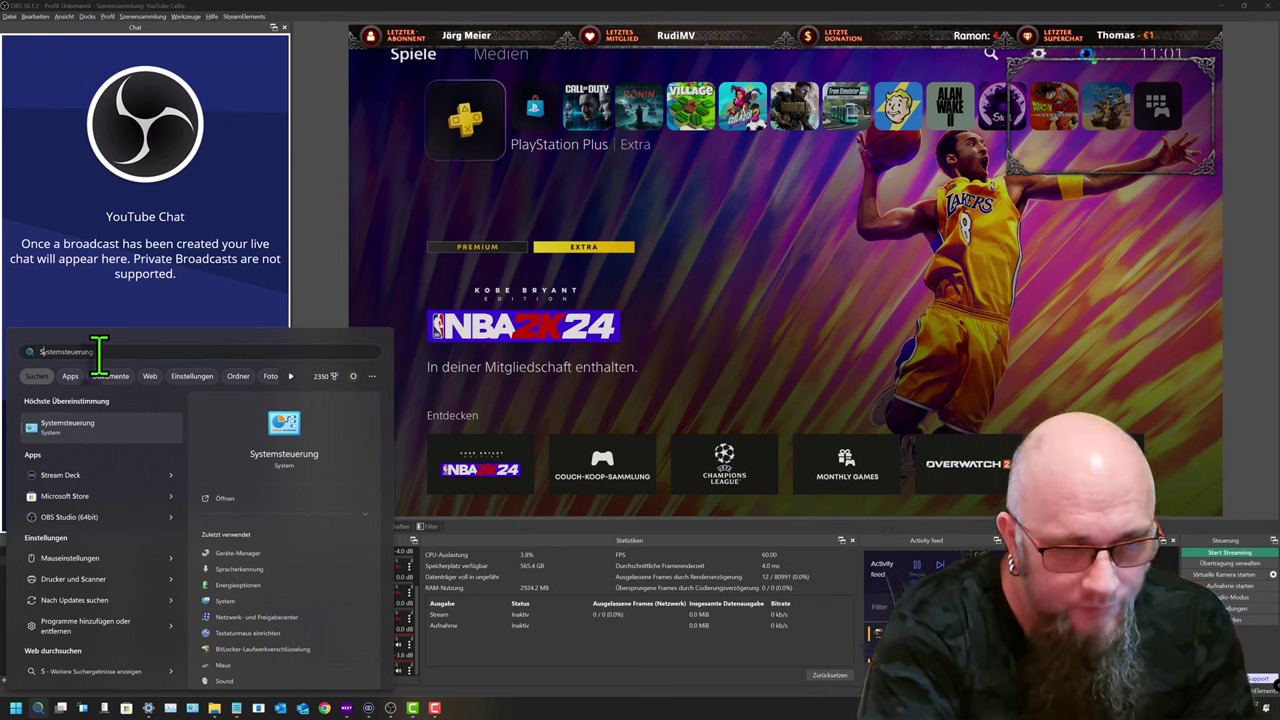
type("ystems")
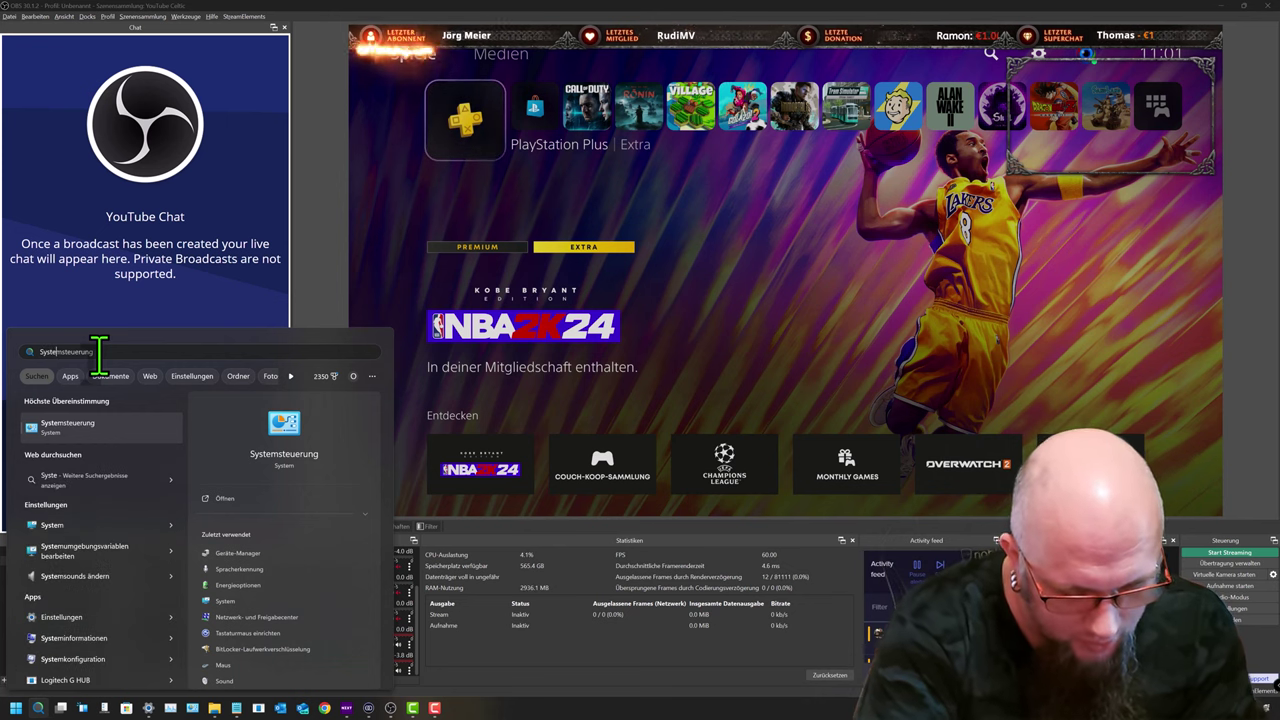
left_click(83, 436)
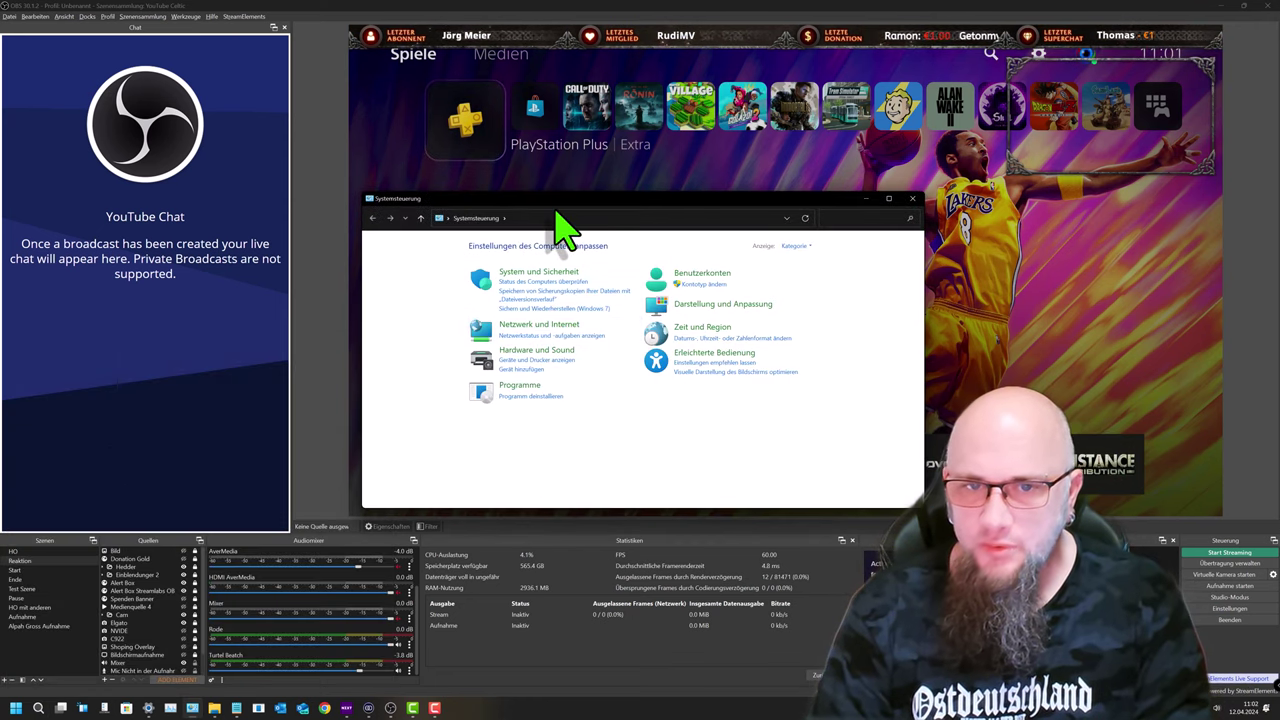
Open the Sound device settings from the Hardware und Sound category, and close the Systemsteuerung window.
left_click_drag(552, 202, 363, 215)
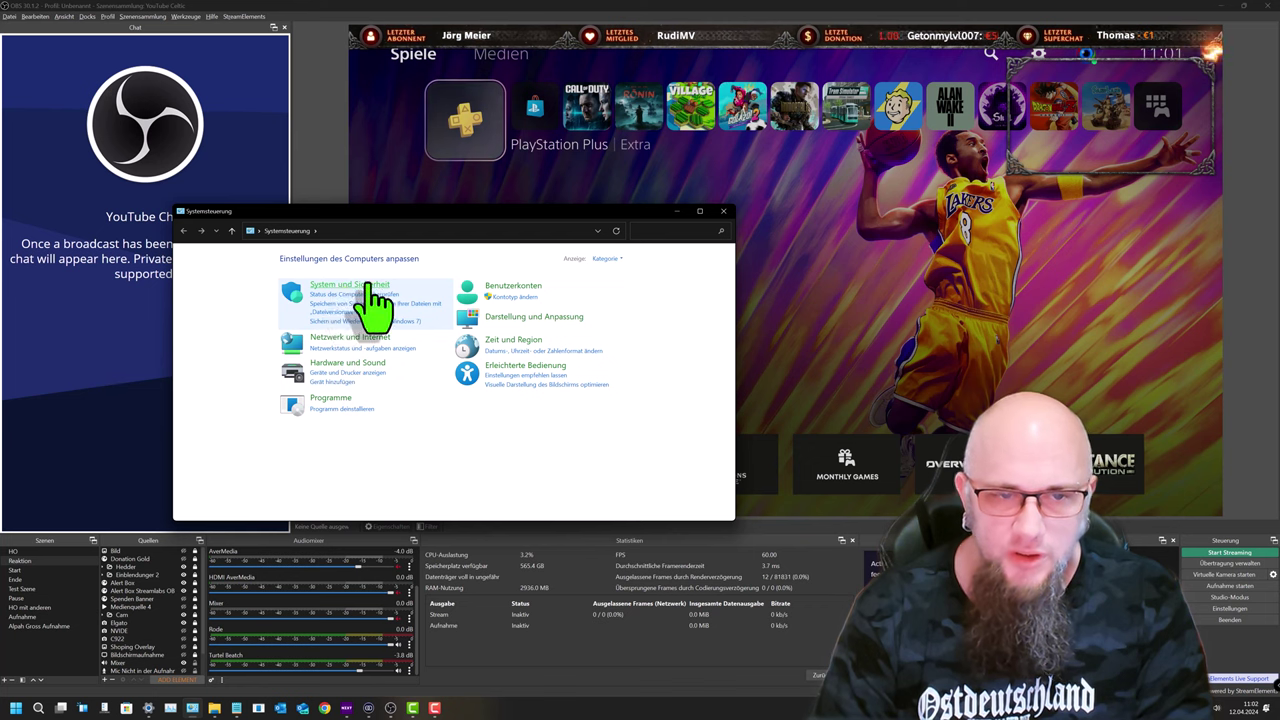
left_click(369, 364)
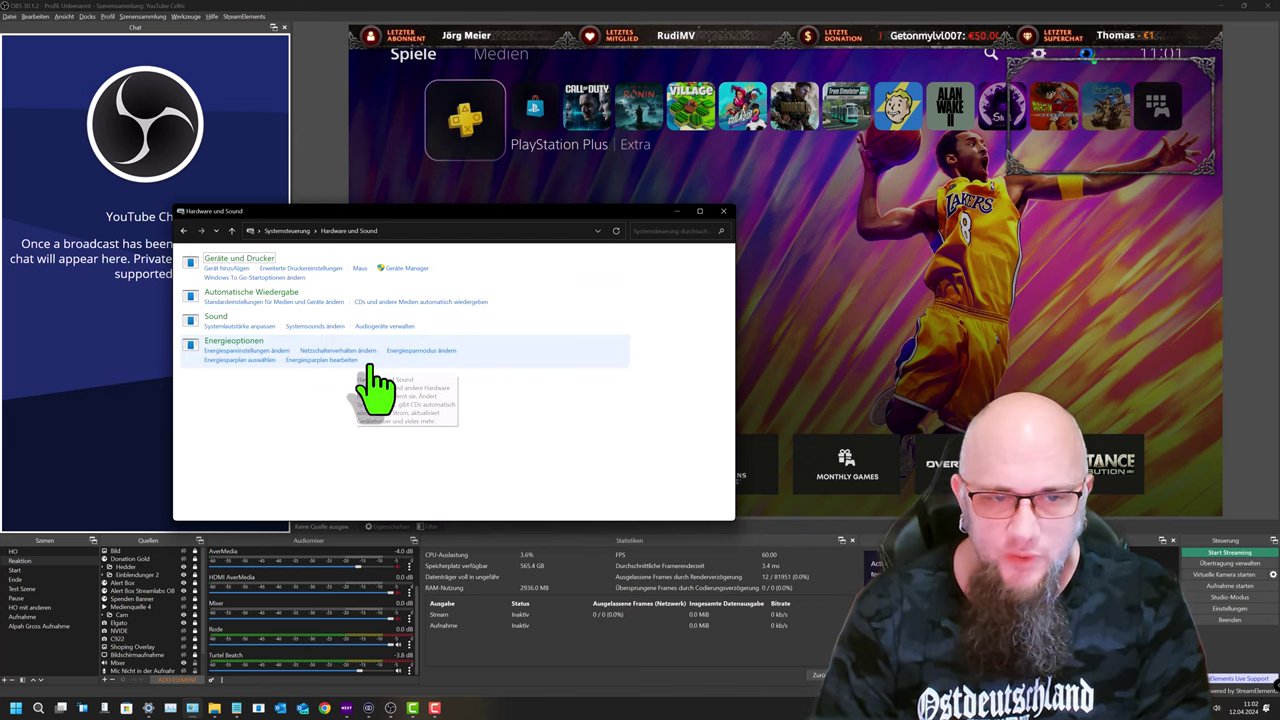
left_click(330, 262)
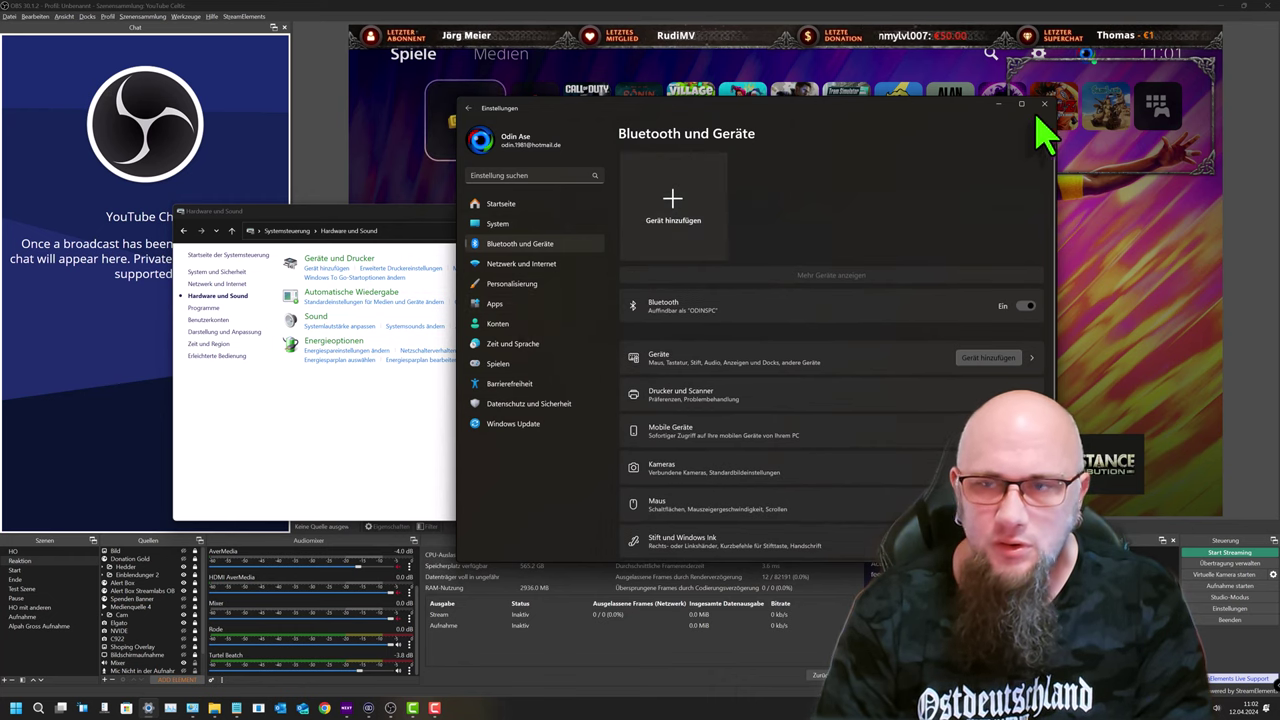
left_click(1044, 105)
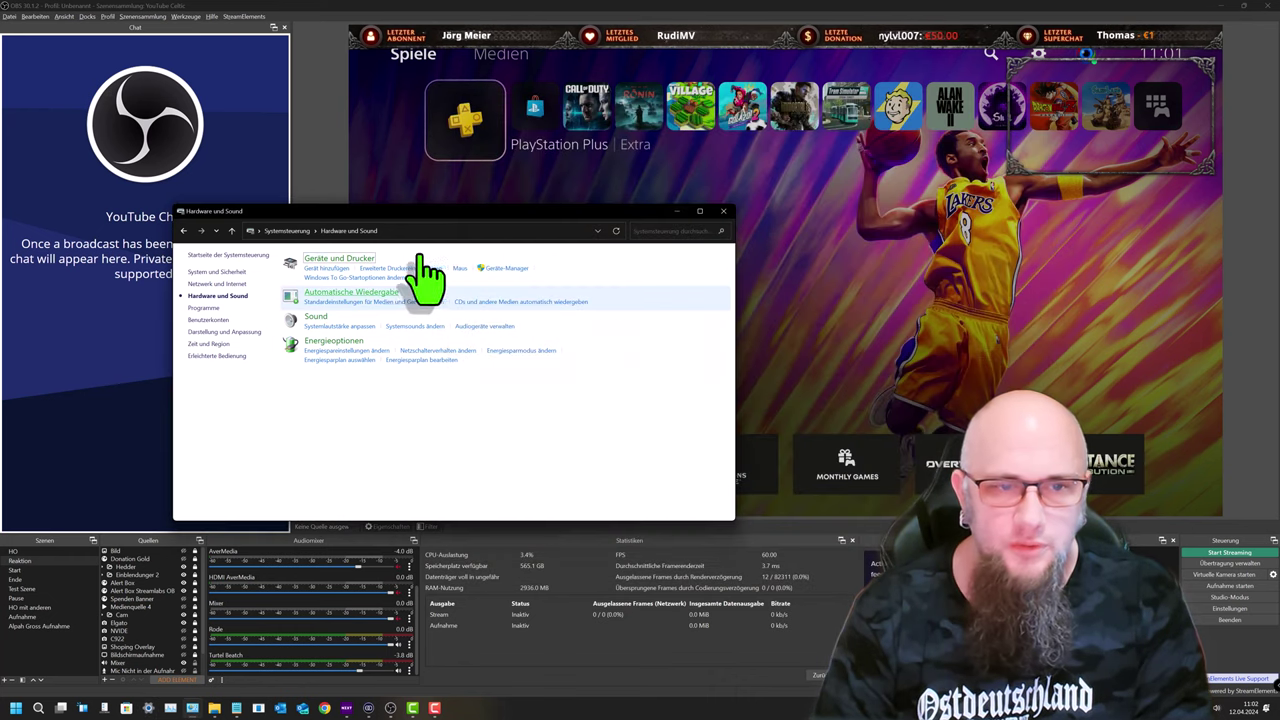
left_click(317, 318)
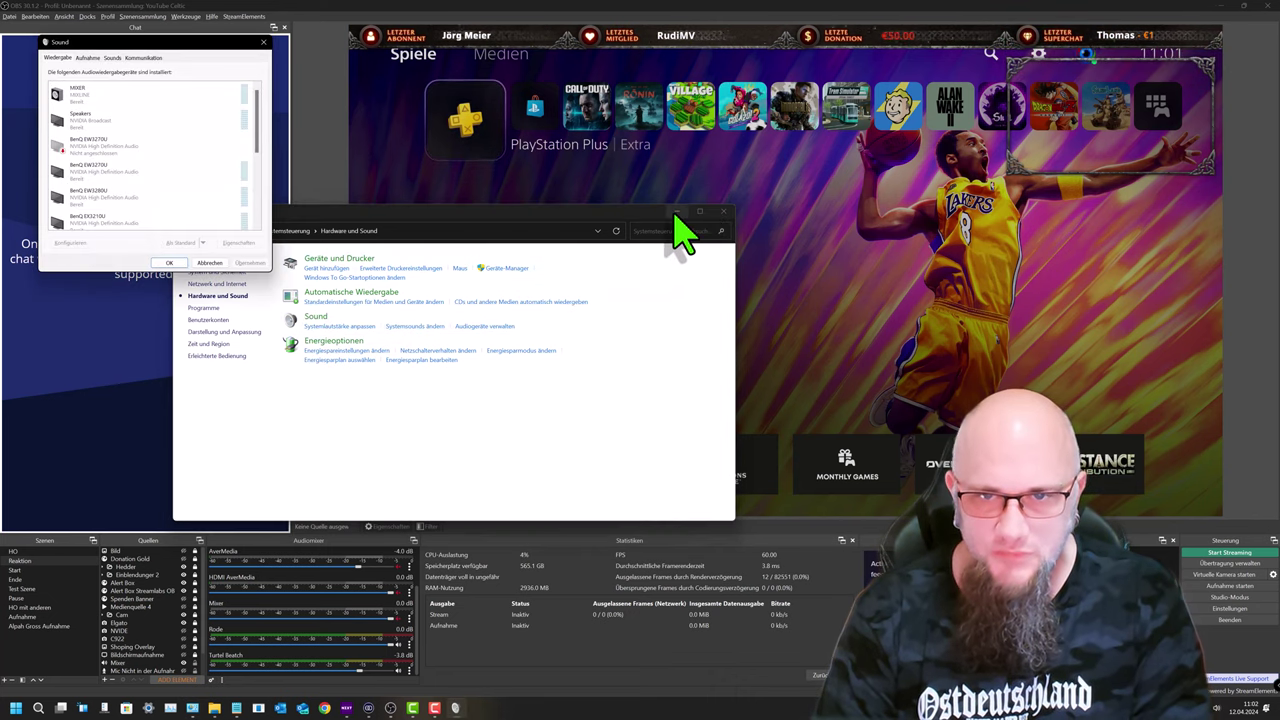
left_click(723, 212)
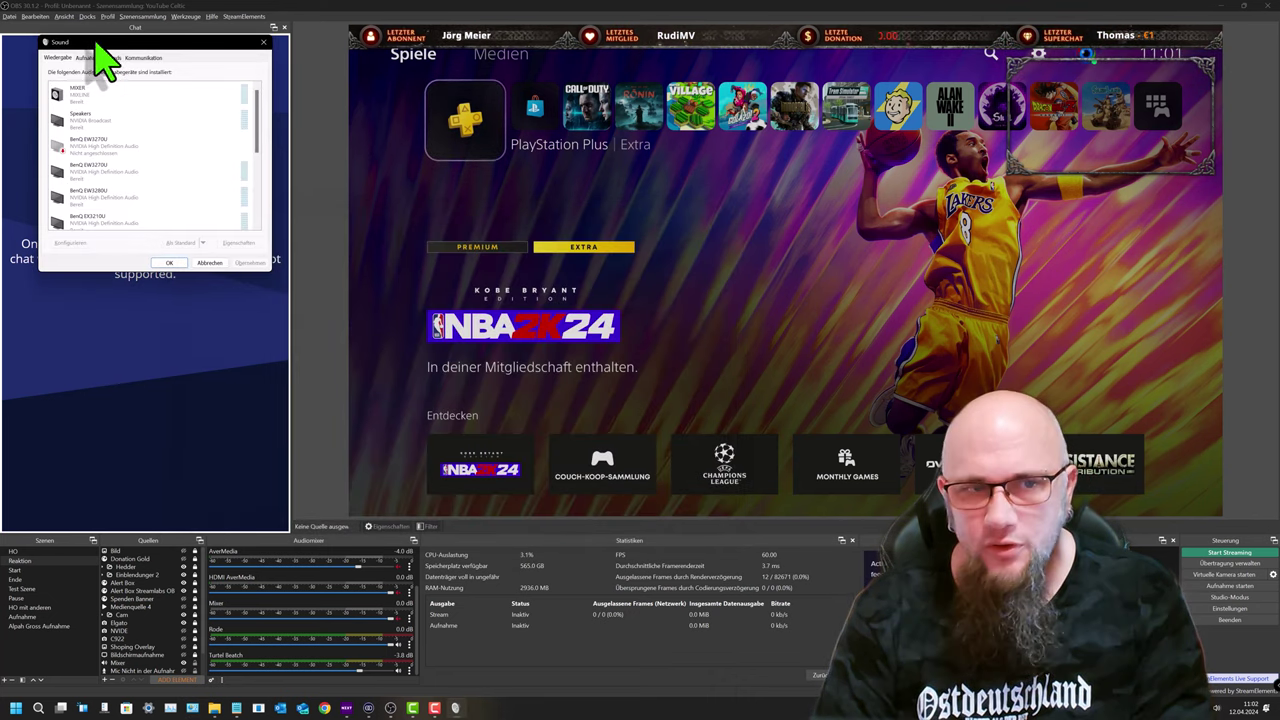
Open the properties of the Live Gamer HDMI recording device and check its level and exclusive mode settings.
left_click_drag(86, 44, 202, 265)
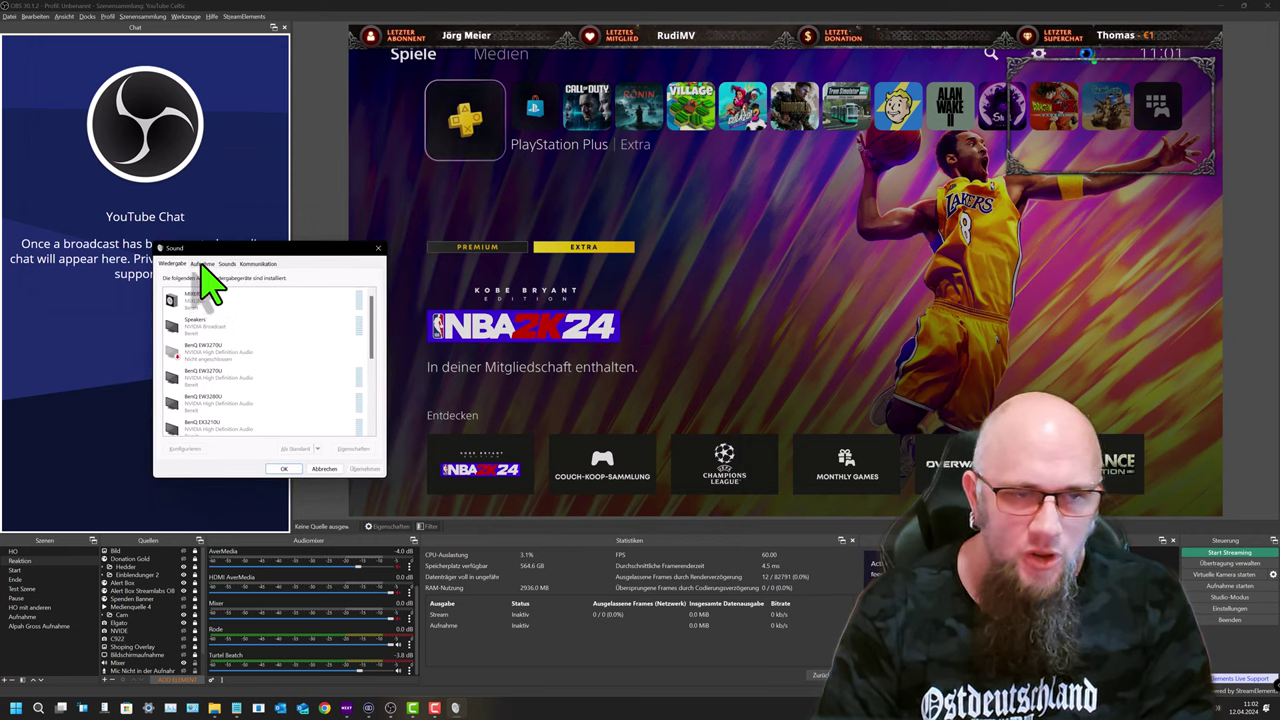
left_click(203, 265)
scroll(240, 325, "down", 1)
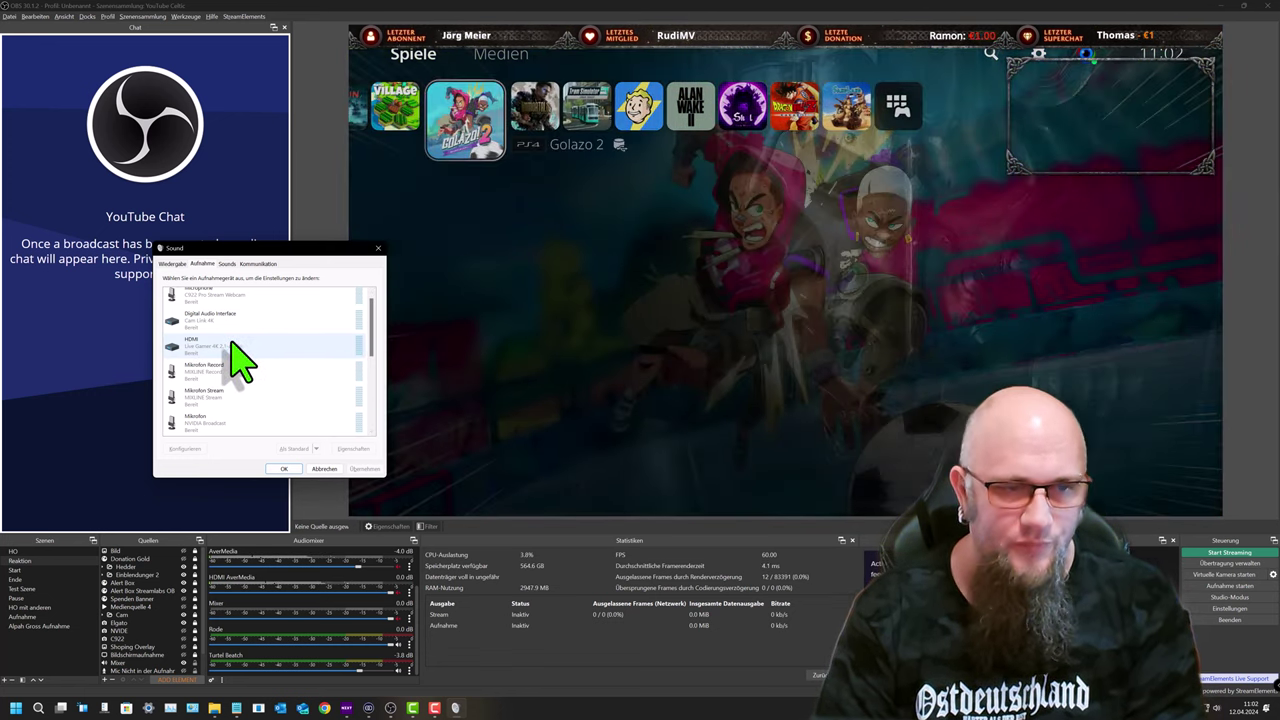
double_click(230, 343)
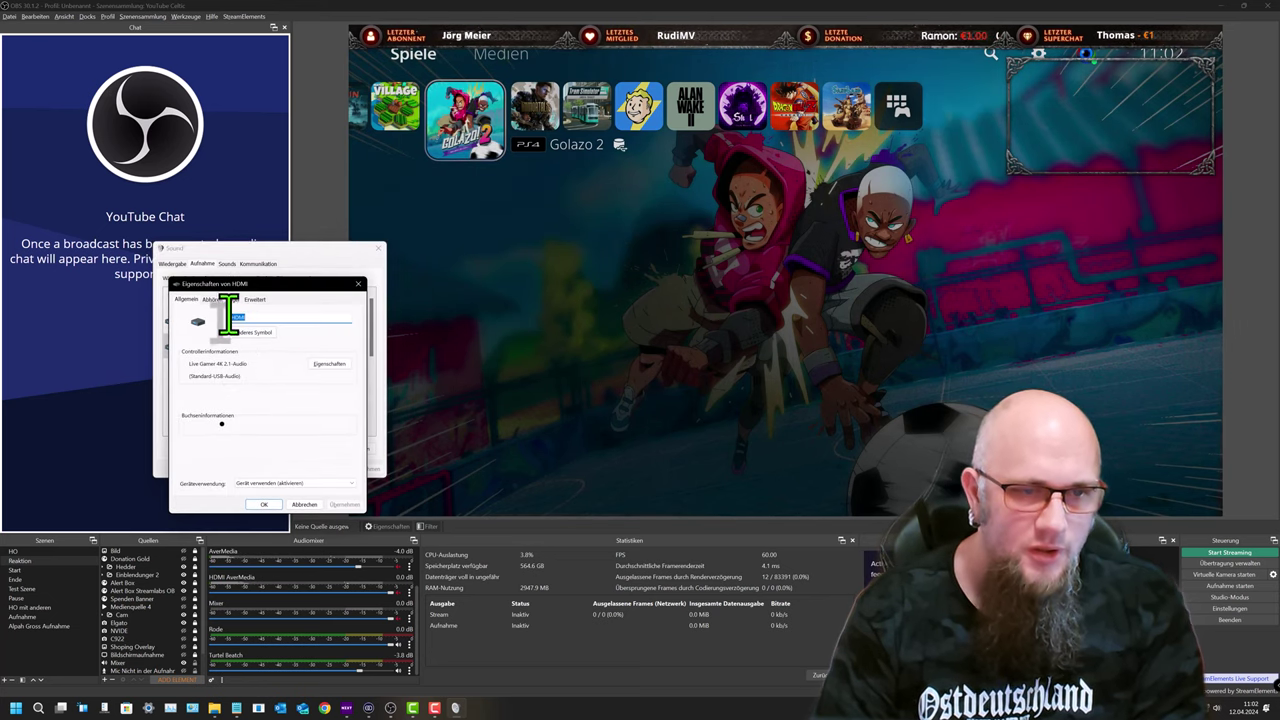
left_click(232, 300)
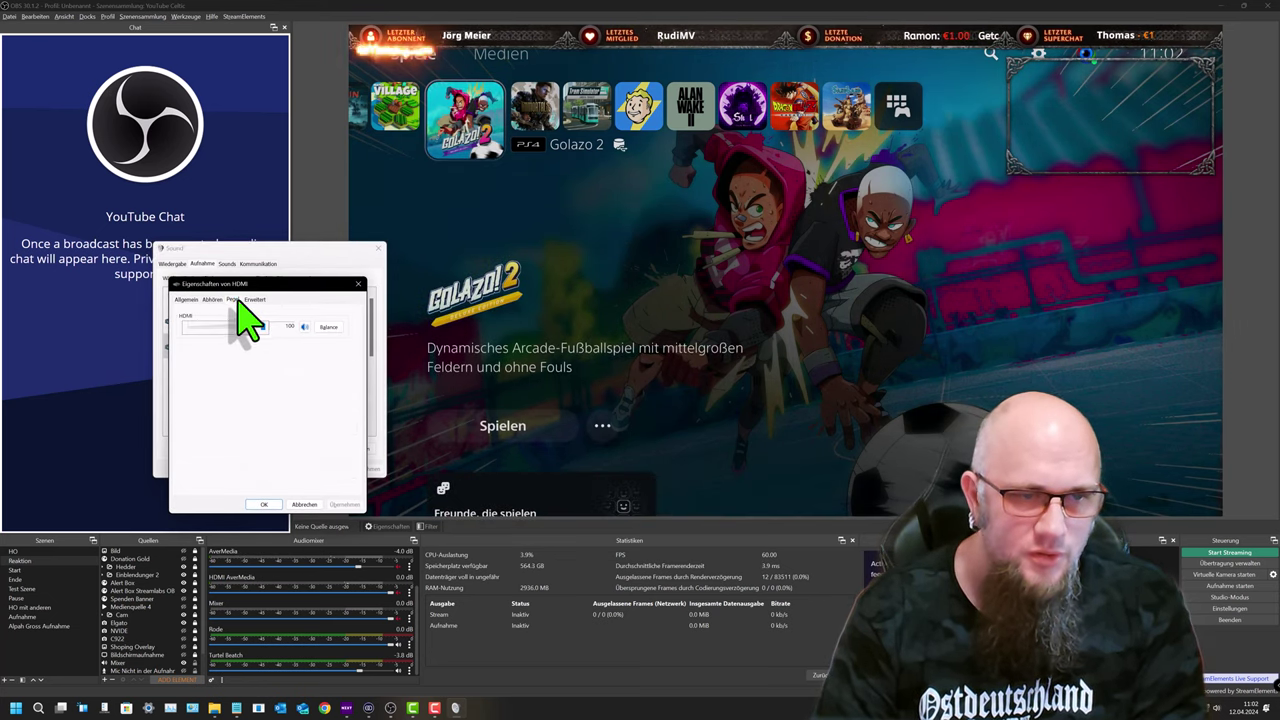
left_click(252, 300)
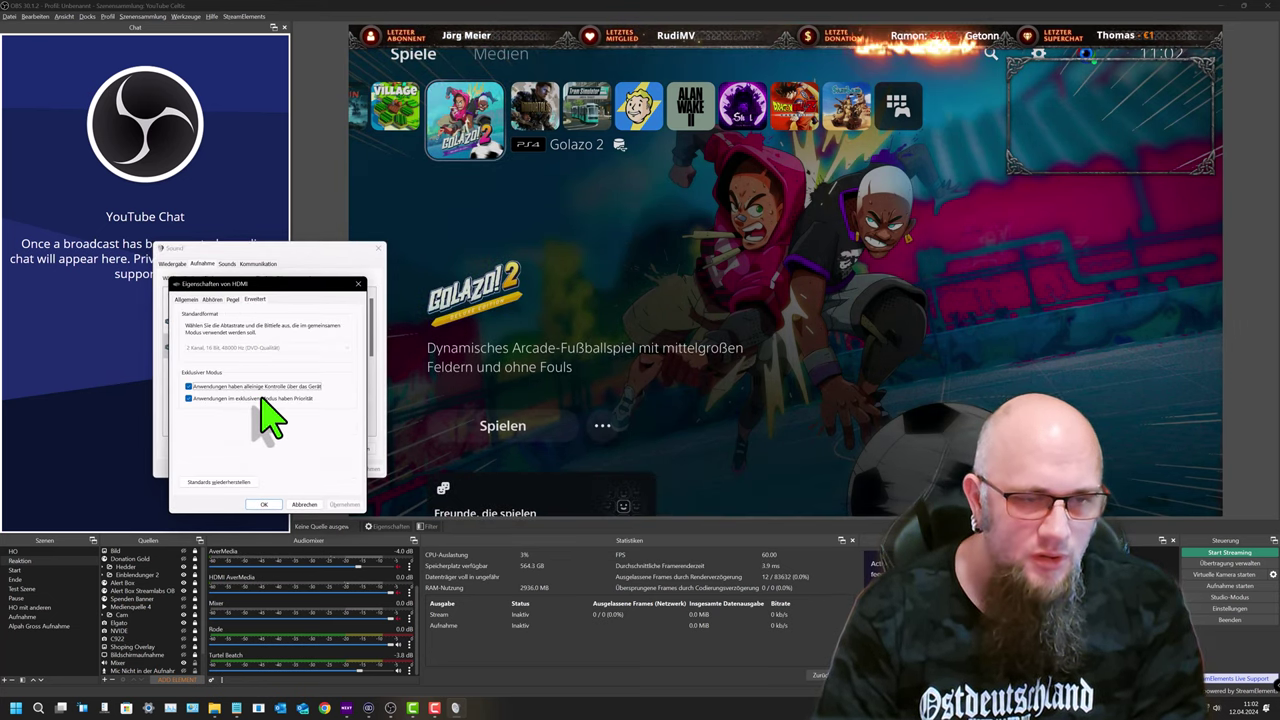
Use the HDMI device as a playback source through "Standard-Wiedergabegerät", confirm its properties, and return to OBS.
left_click(212, 300)
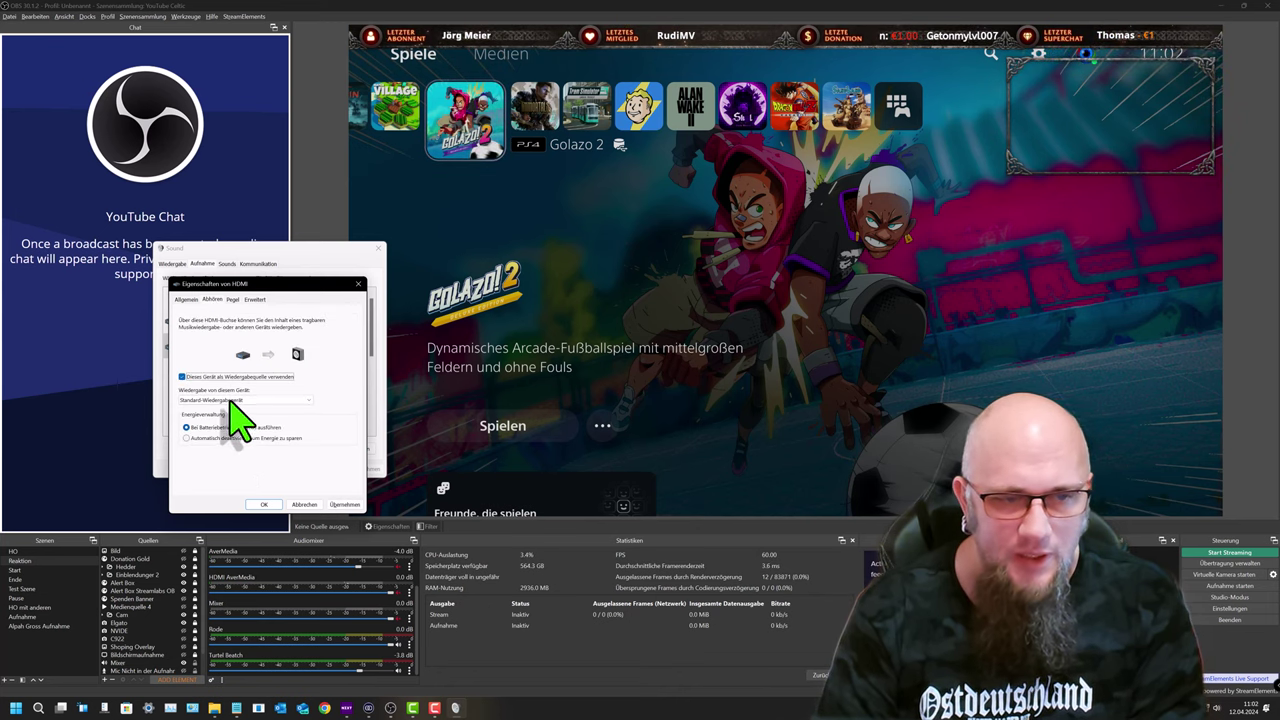
left_click(237, 401)
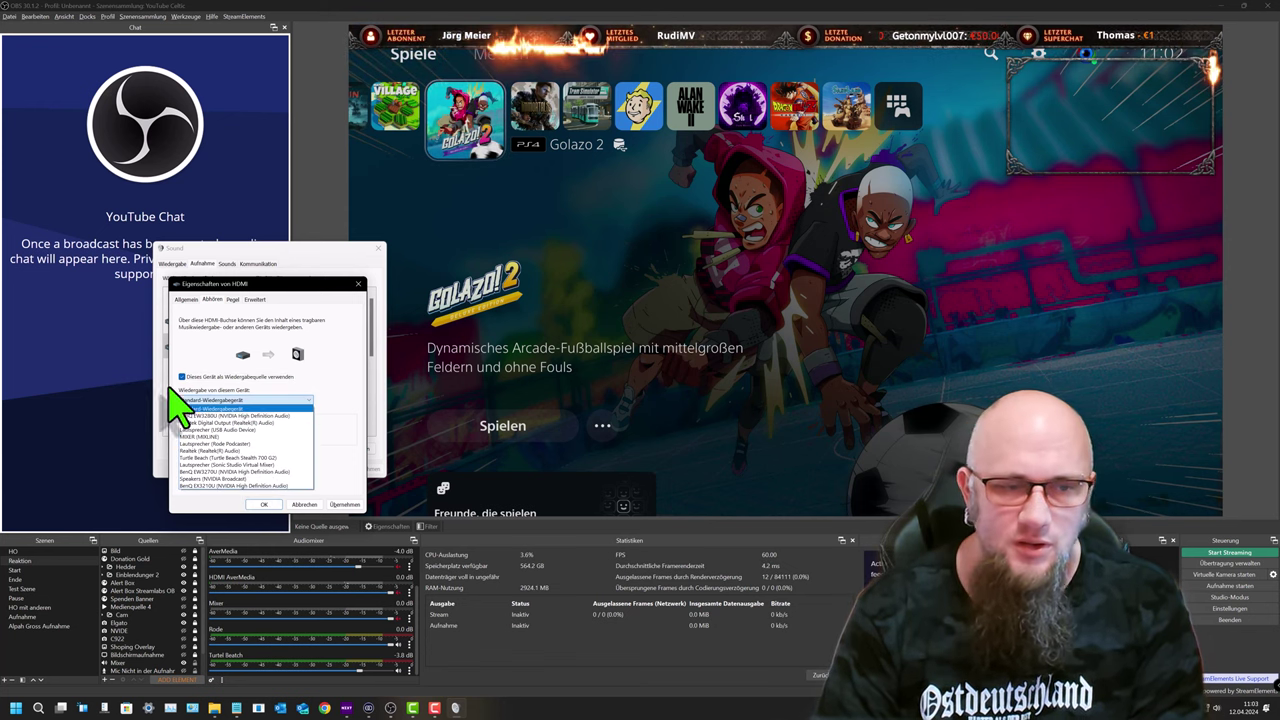
left_click(201, 370)
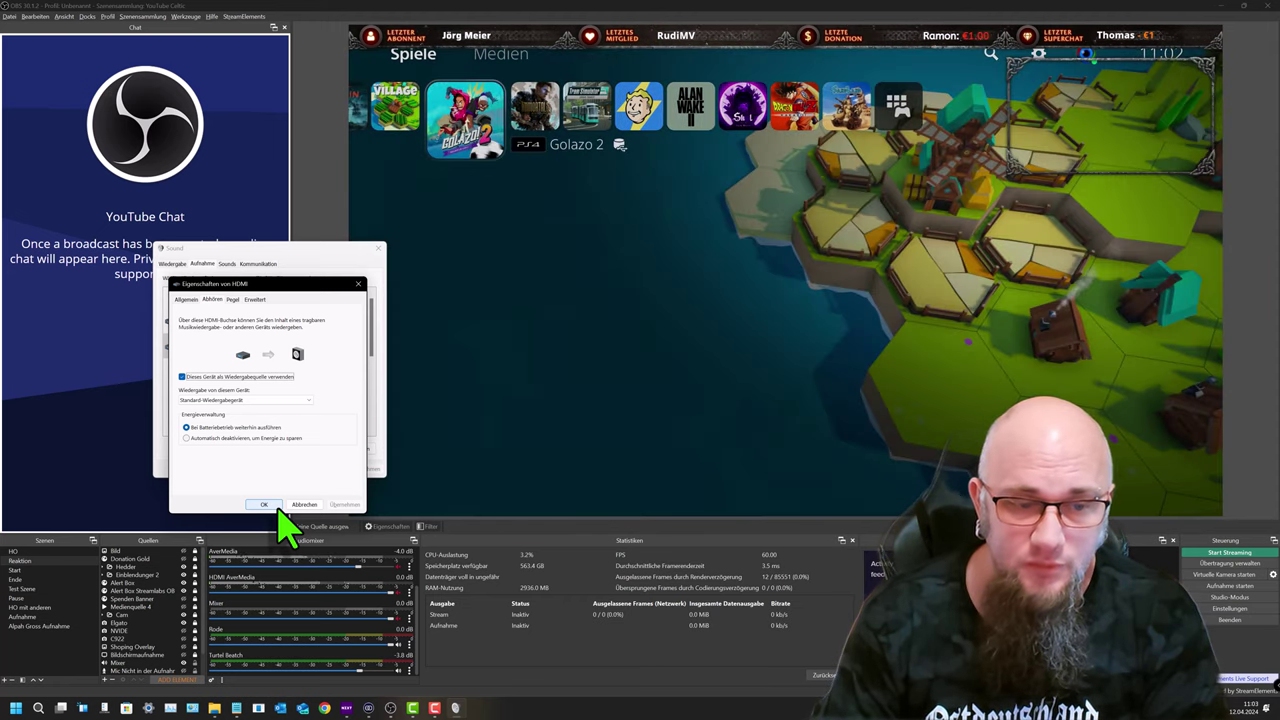
left_click(277, 505)
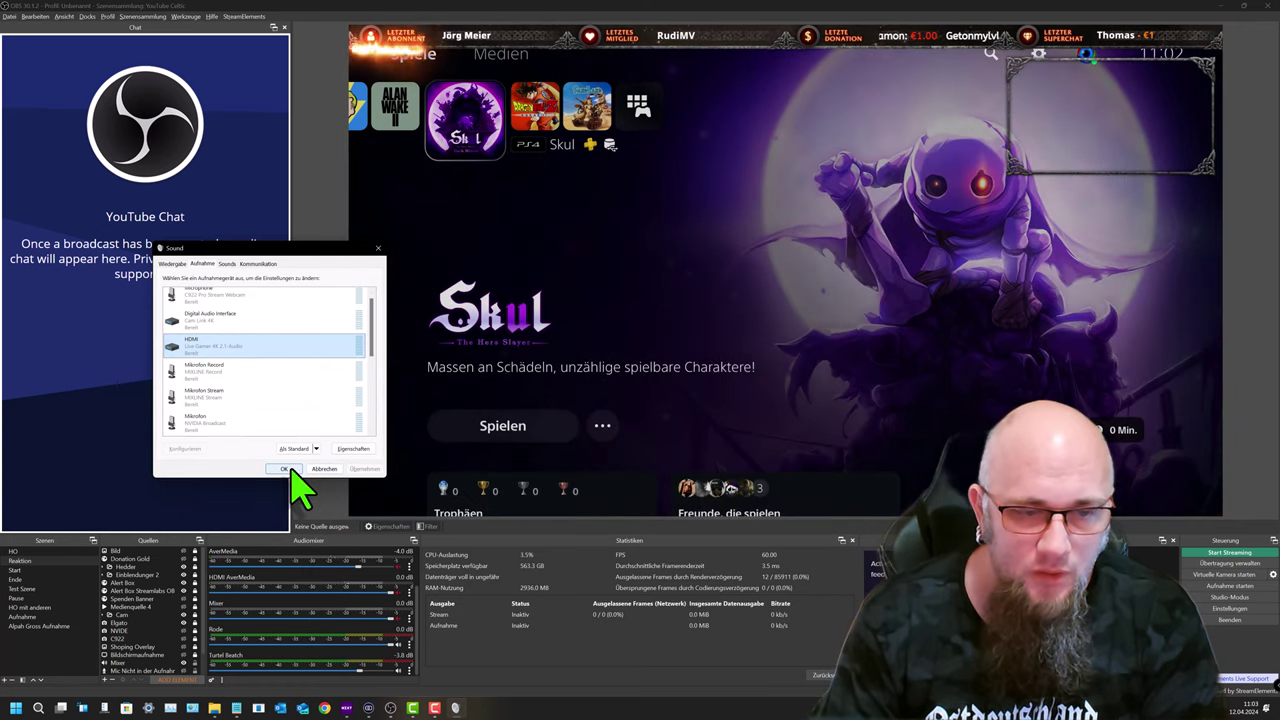
left_click(477, 673)
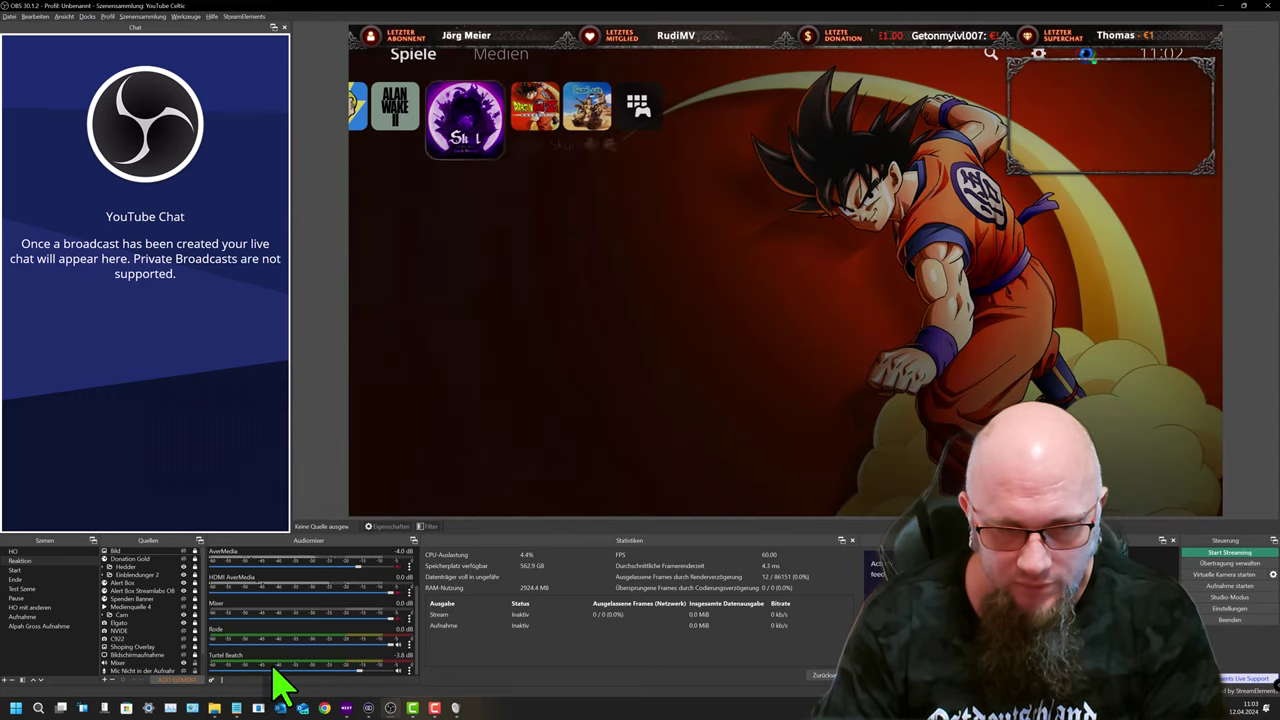
left_click(410, 671)
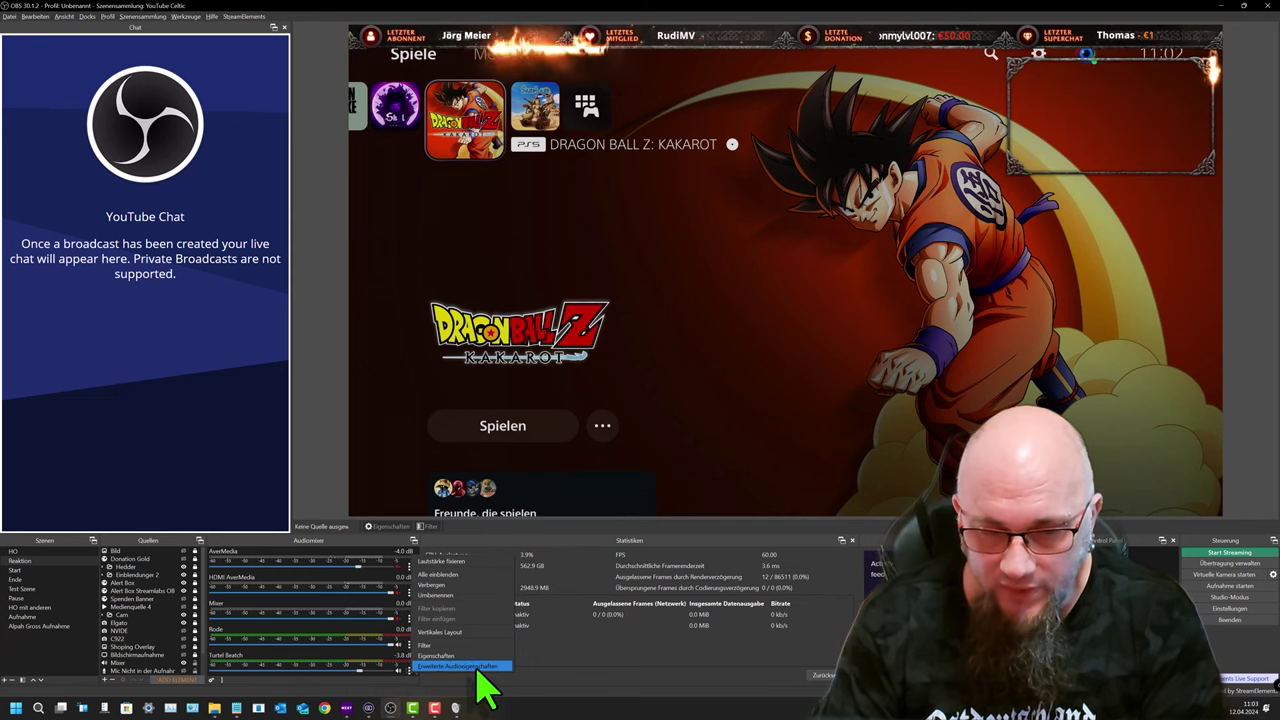
left_click(460, 666)
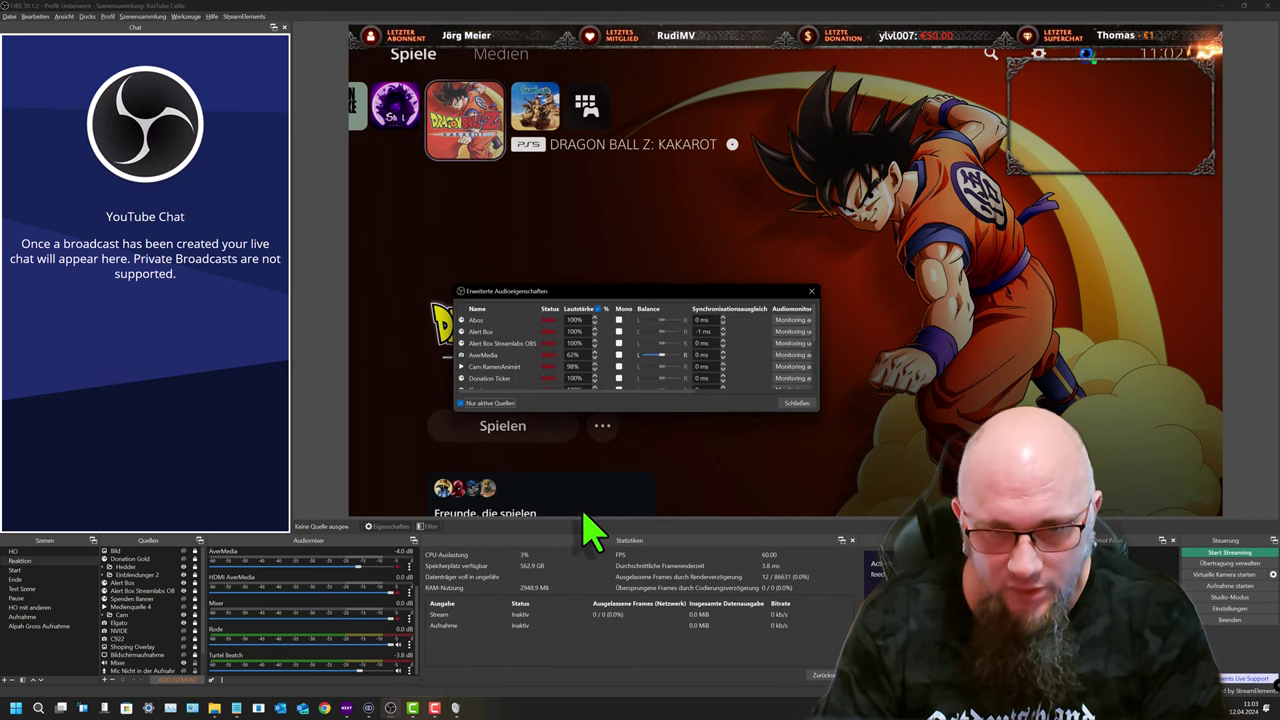
left_click(811, 292)
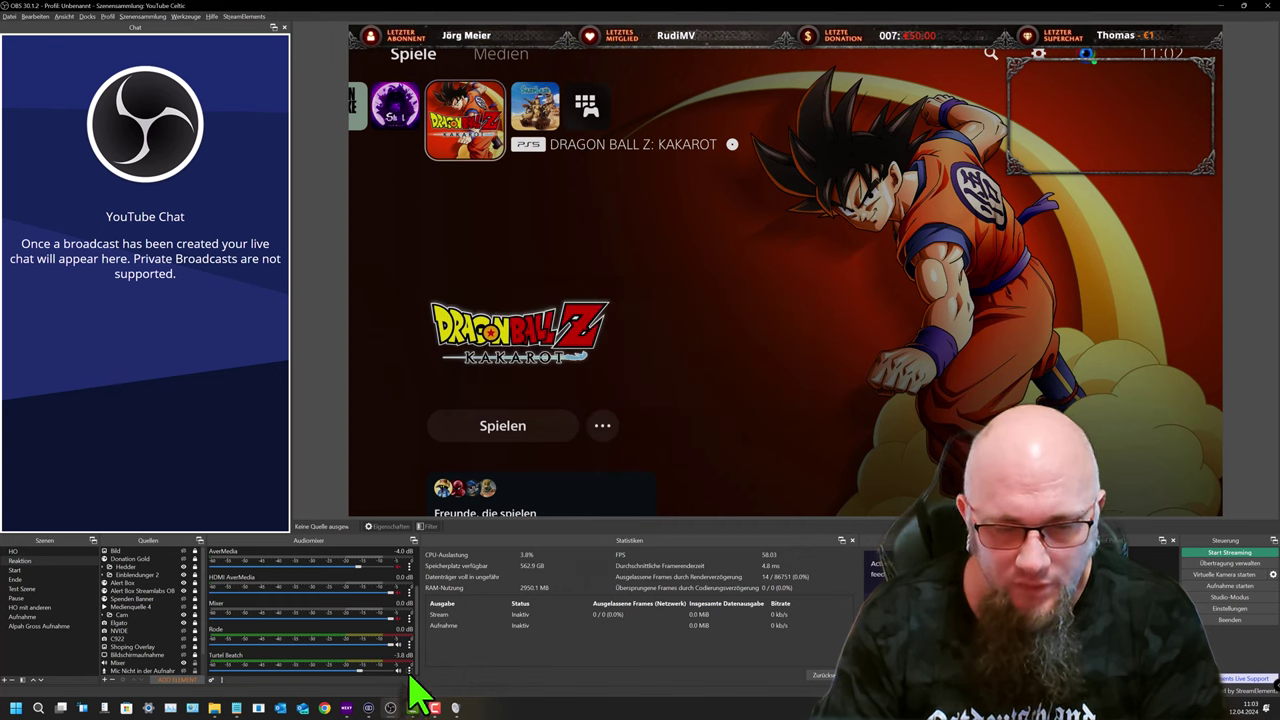
Set the device of the "Turtel Beatch" audio source to Realtek (Realtek(R) Audio).
left_click(410, 670)
left_click(433, 657)
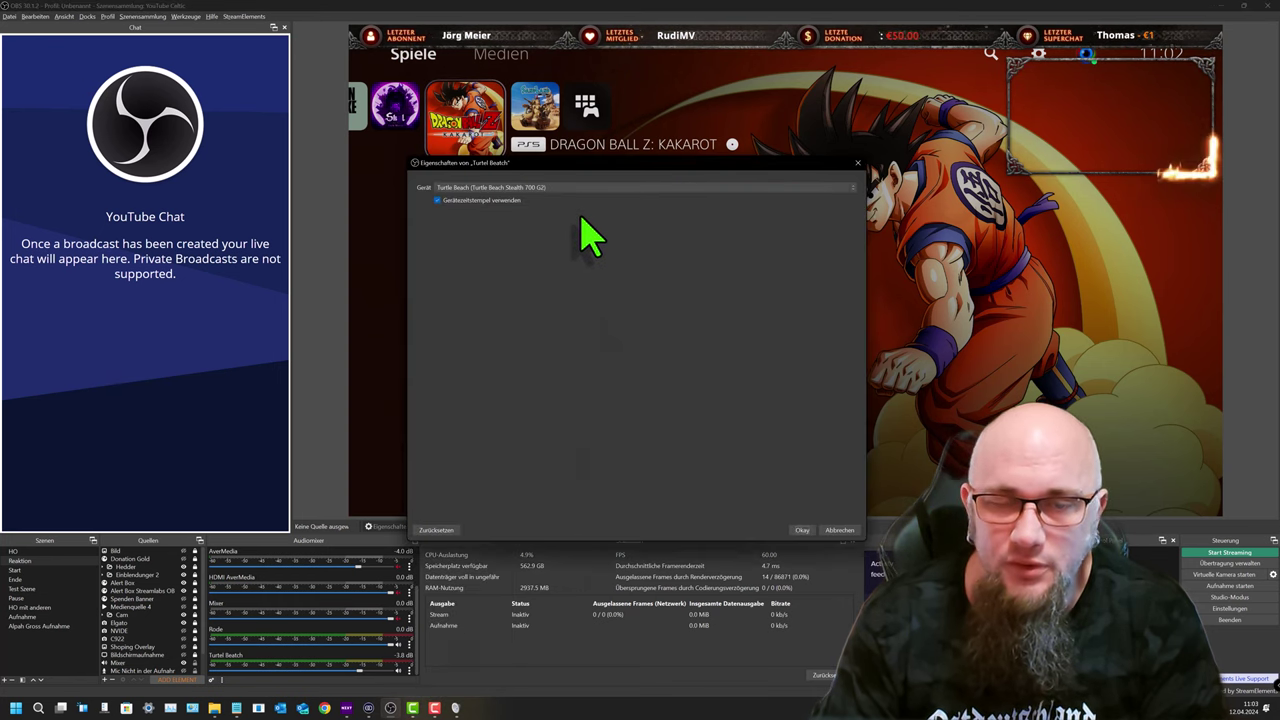
left_click(553, 188)
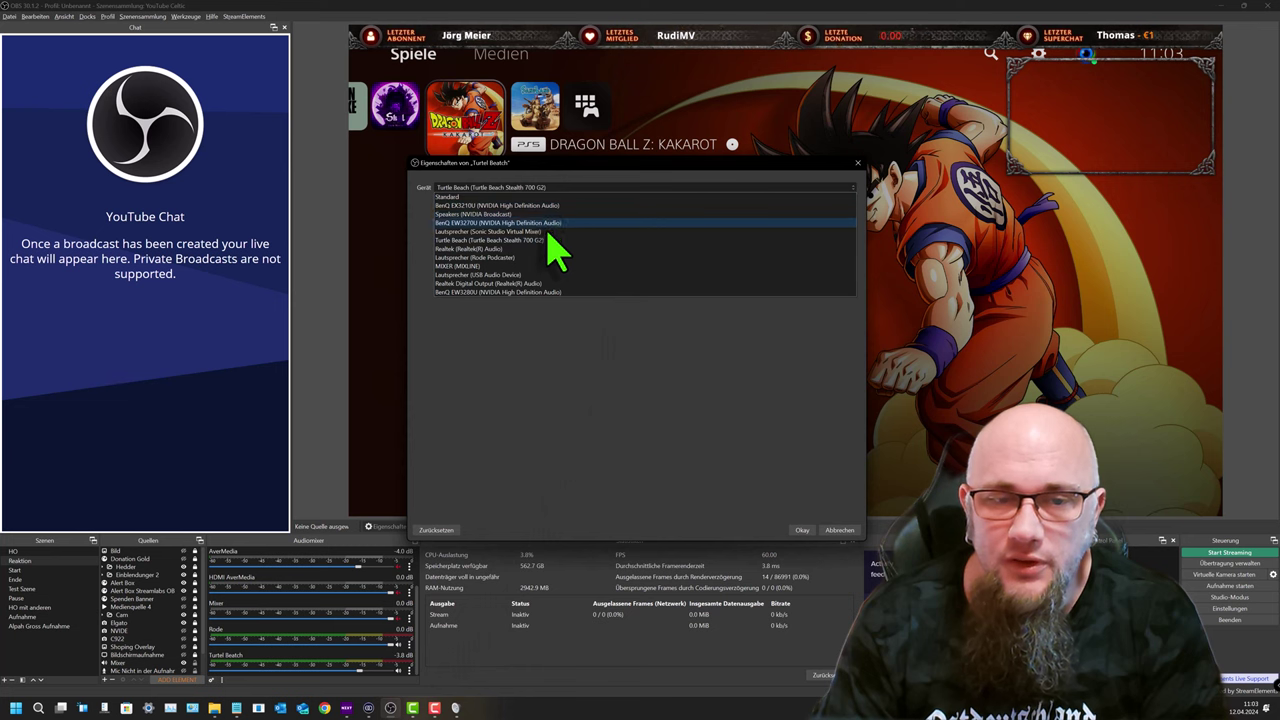
left_click(483, 250)
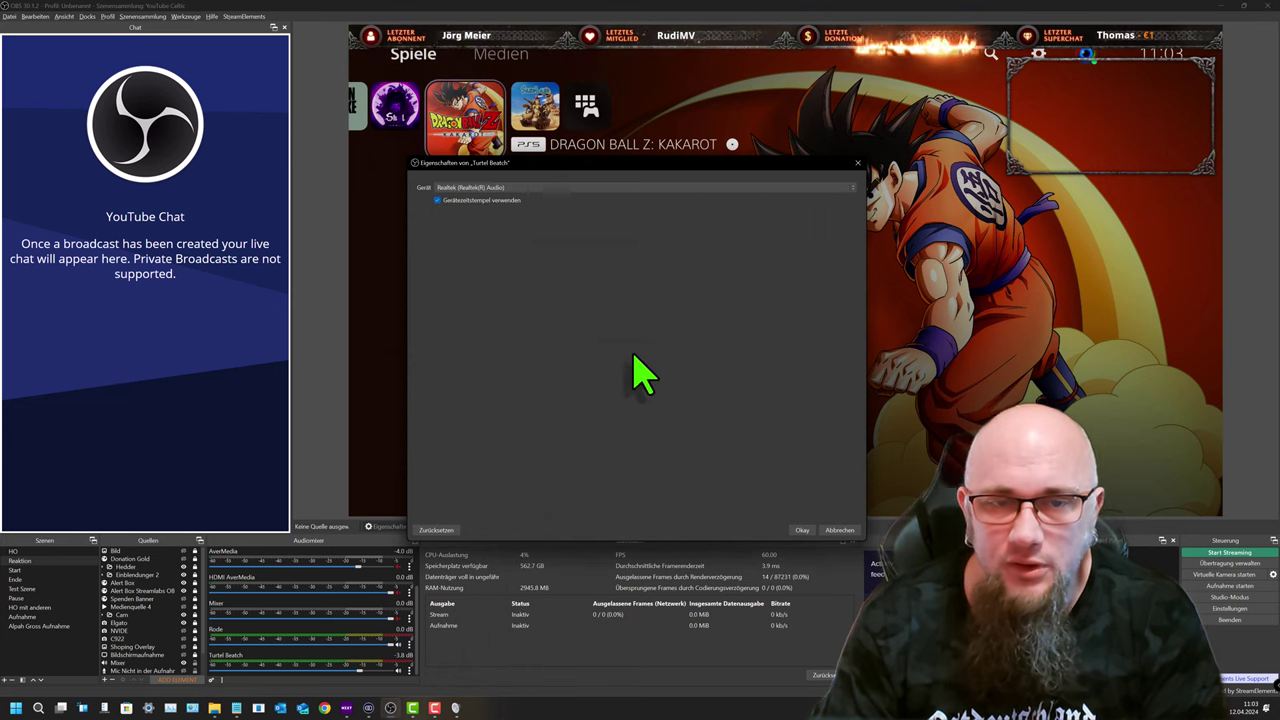
left_click(800, 531)
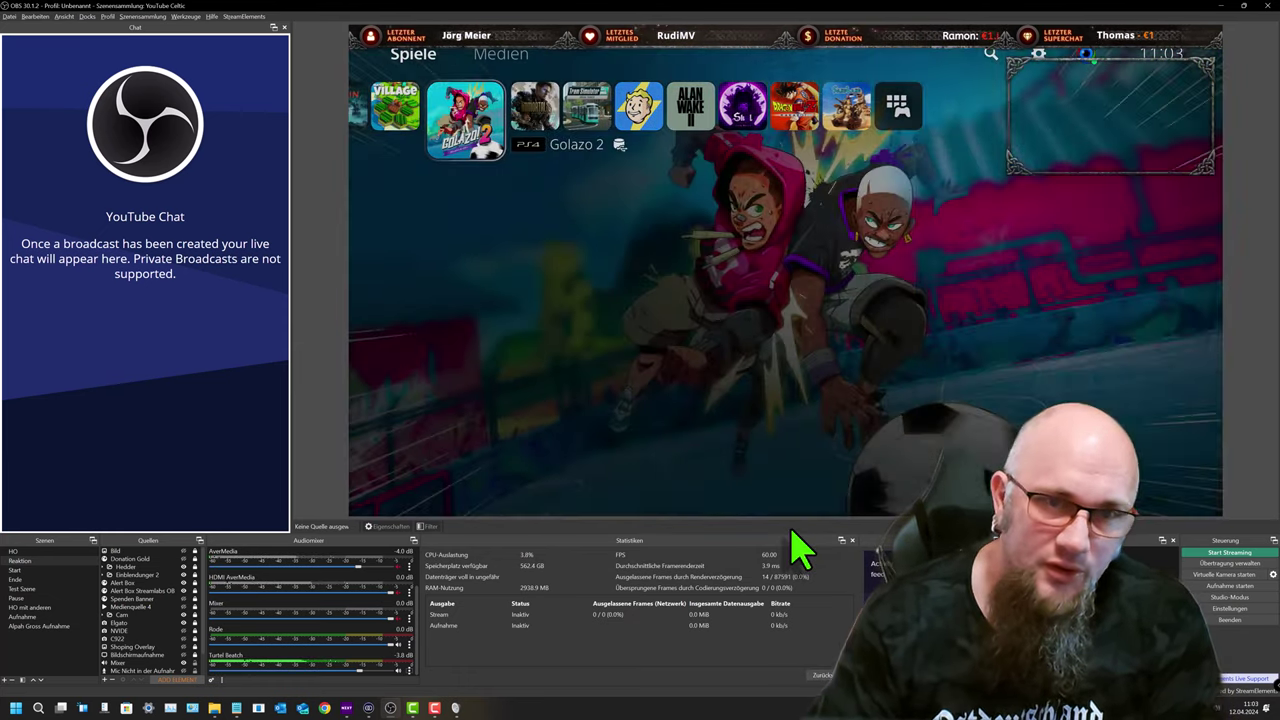
Set the "Turtel Beatch" audio source's device back to Turtle Beach (Turtle Beach Stealth 700 G2).
left_click(408, 668)
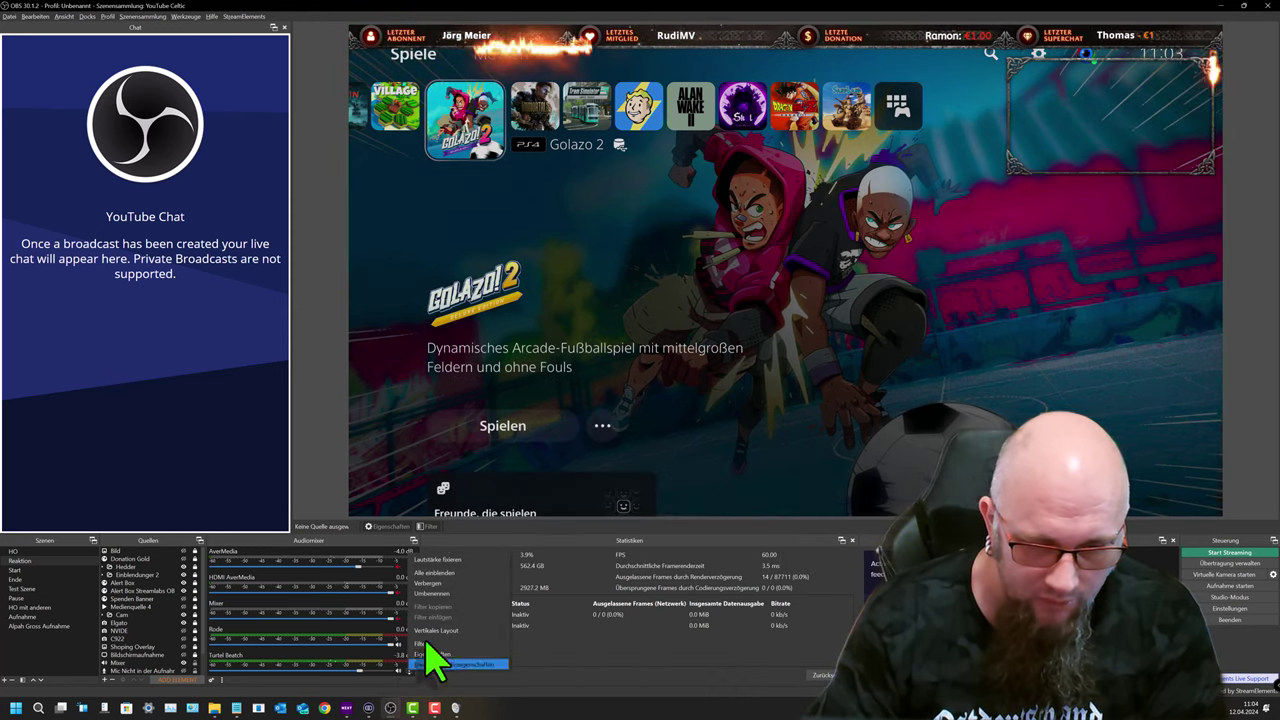
left_click(458, 656)
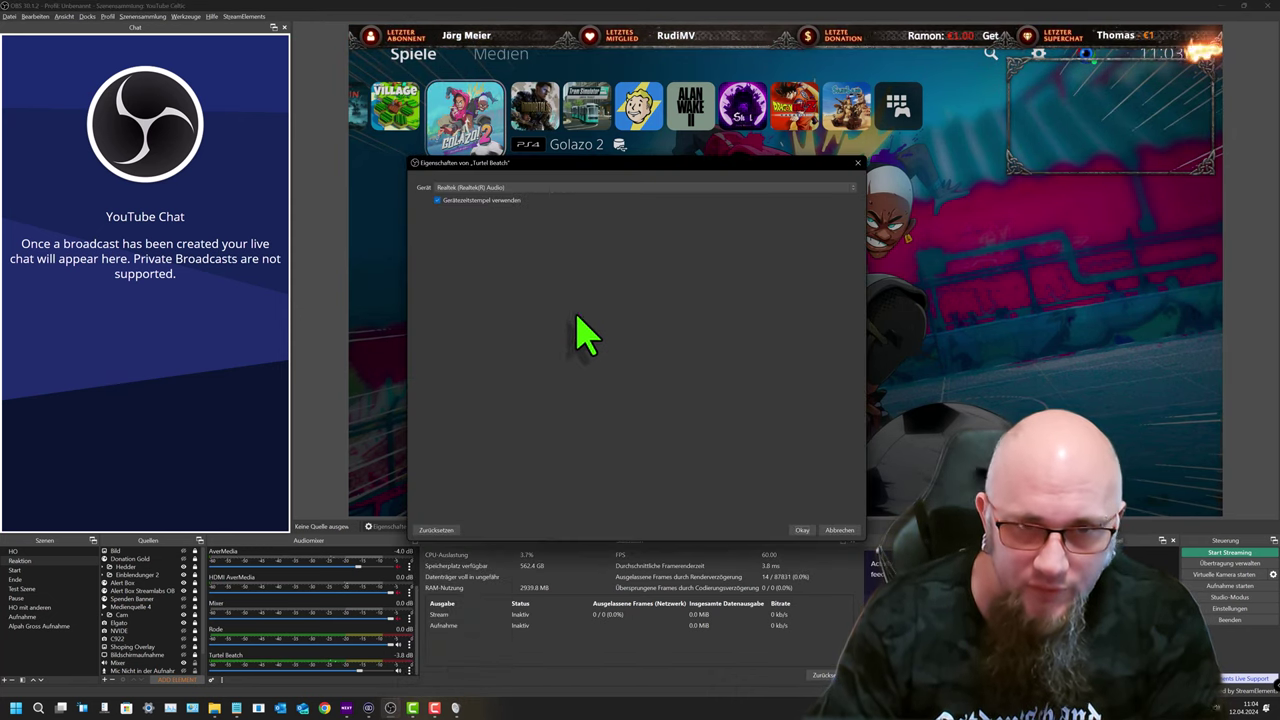
left_click(490, 188)
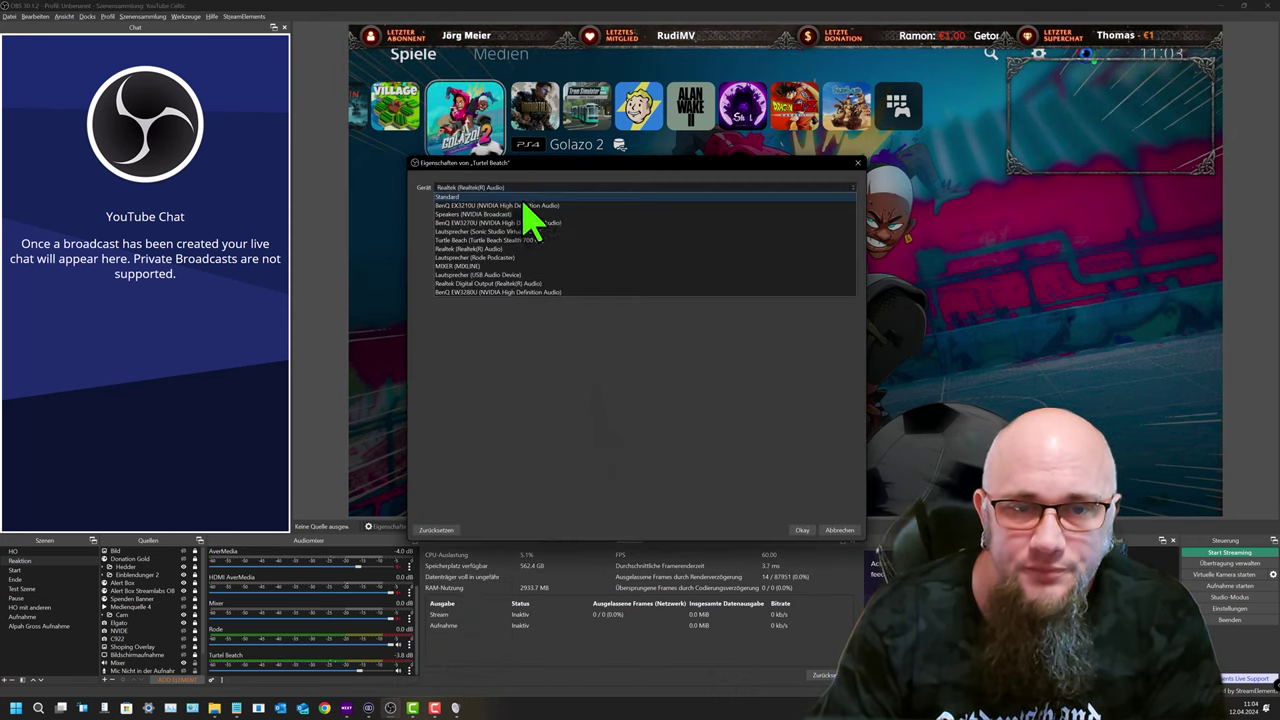
left_click(458, 240)
left_click(801, 530)
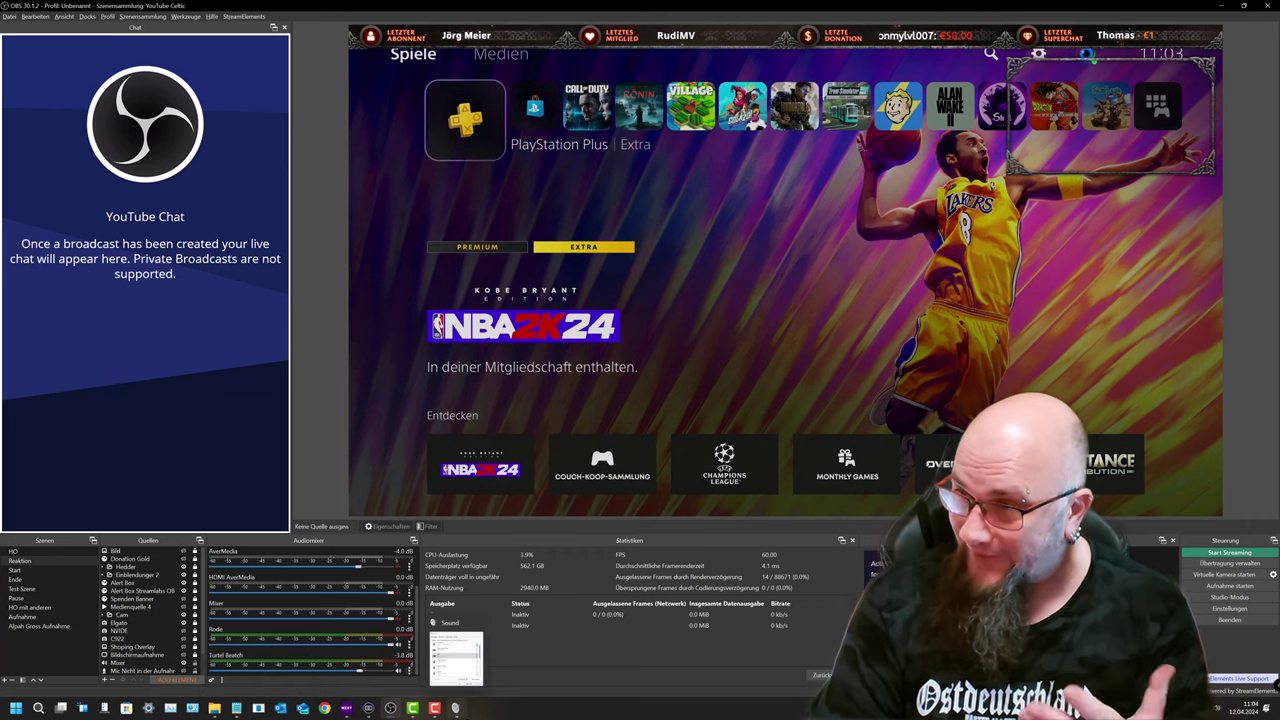
Review the "Abhören" settings of the HDMI recording device in the Windows Sound window, and close both windows.
mouse_move(368, 708)
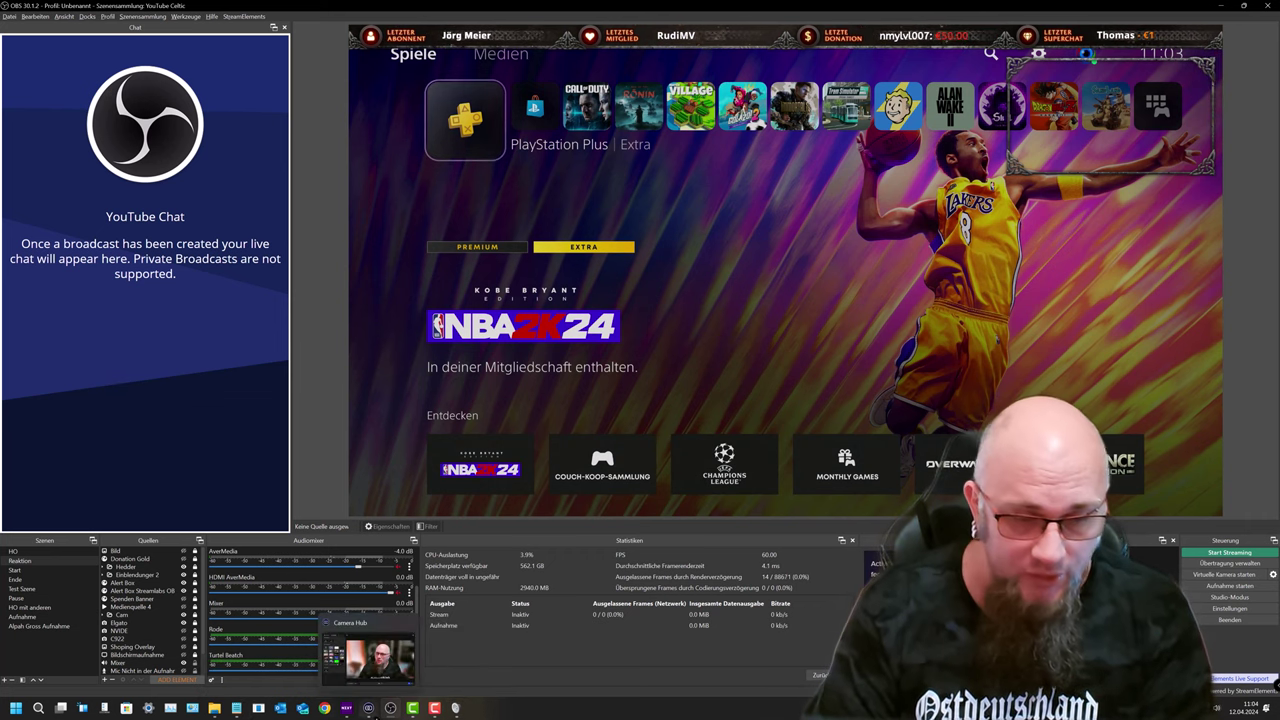
left_click(455, 708)
double_click(208, 366)
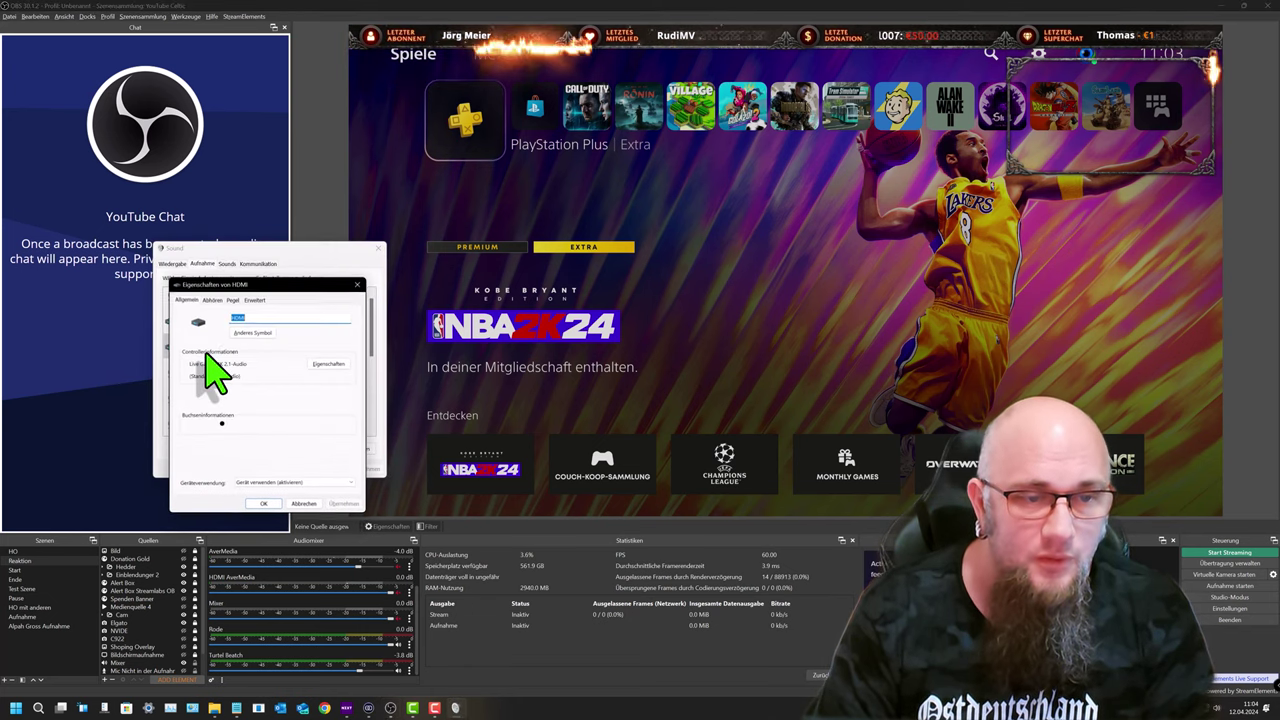
left_click(214, 300)
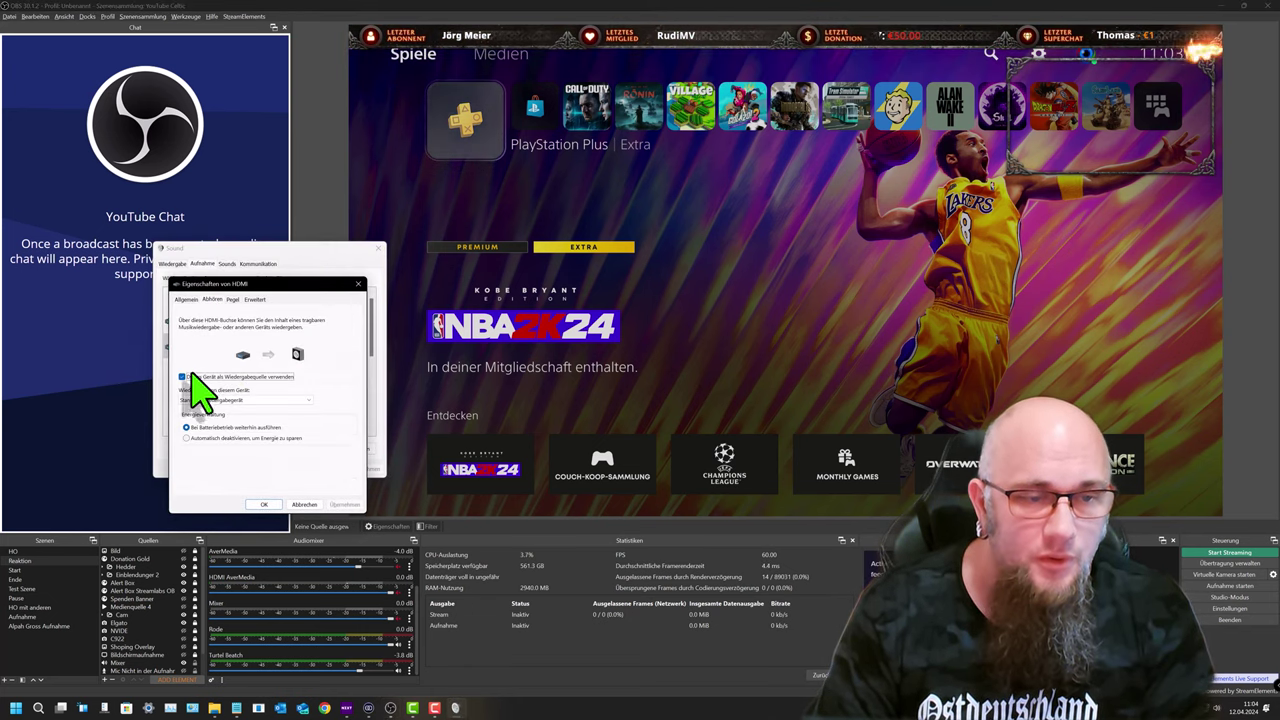
left_click(260, 504)
left_click(286, 470)
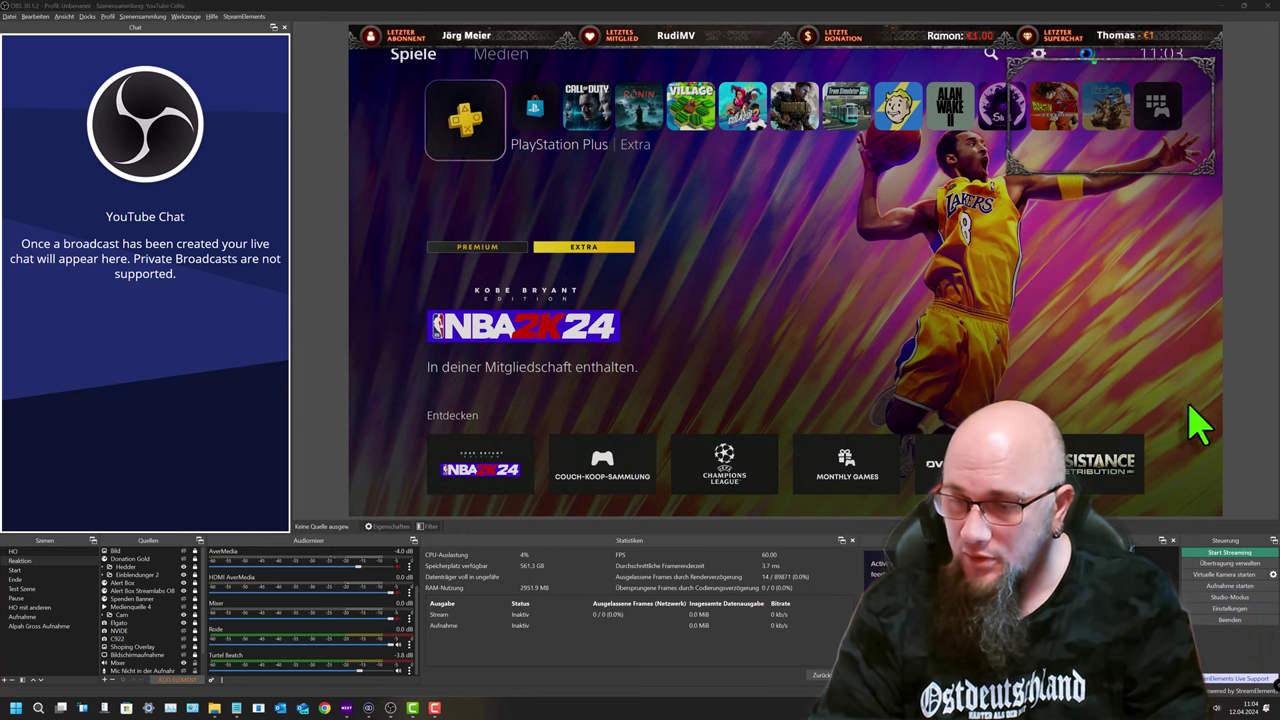
Launch MIXLINE from the desktop and place its window in front of OBS.
left_click(1243, 6)
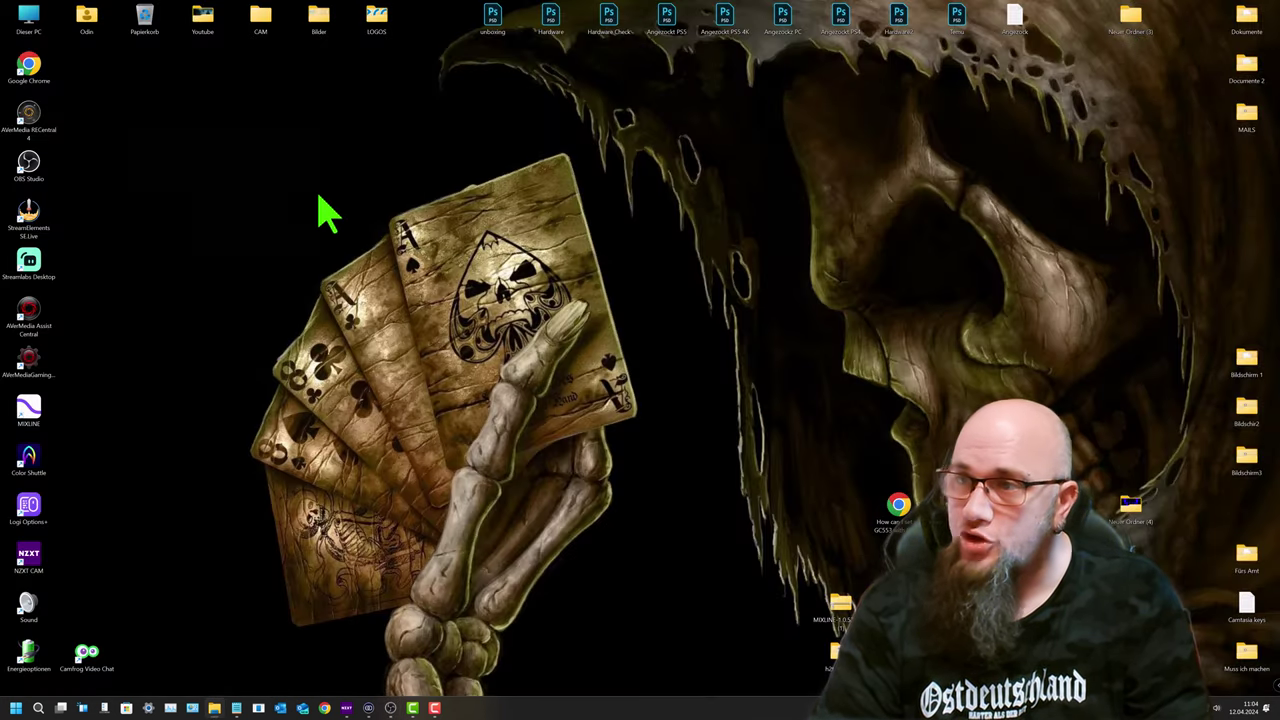
double_click(32, 412)
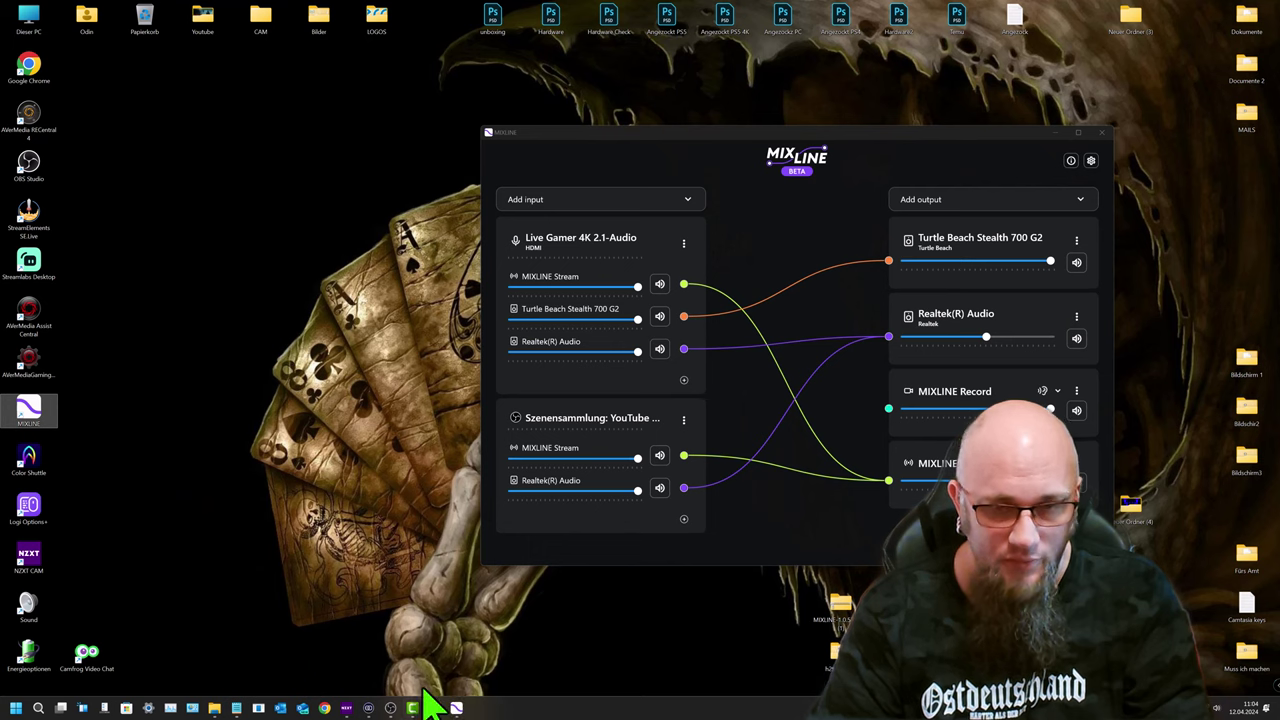
mouse_move(374, 714)
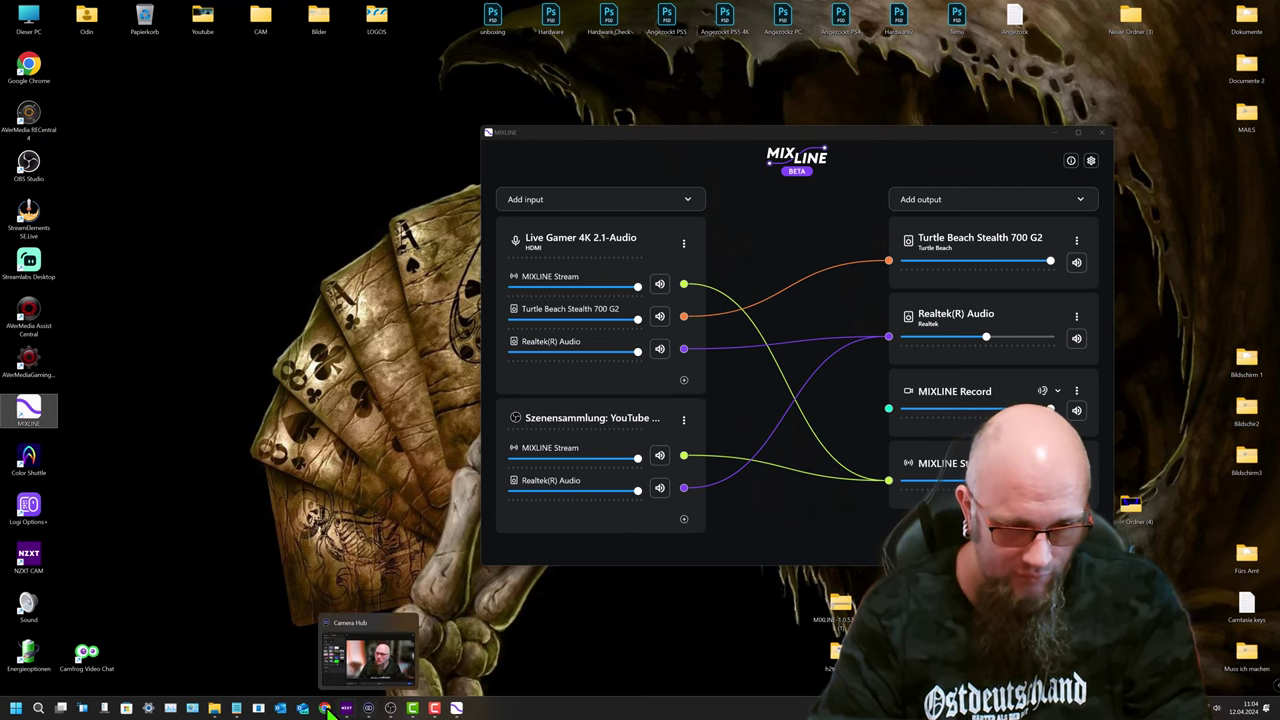
left_click(390, 708)
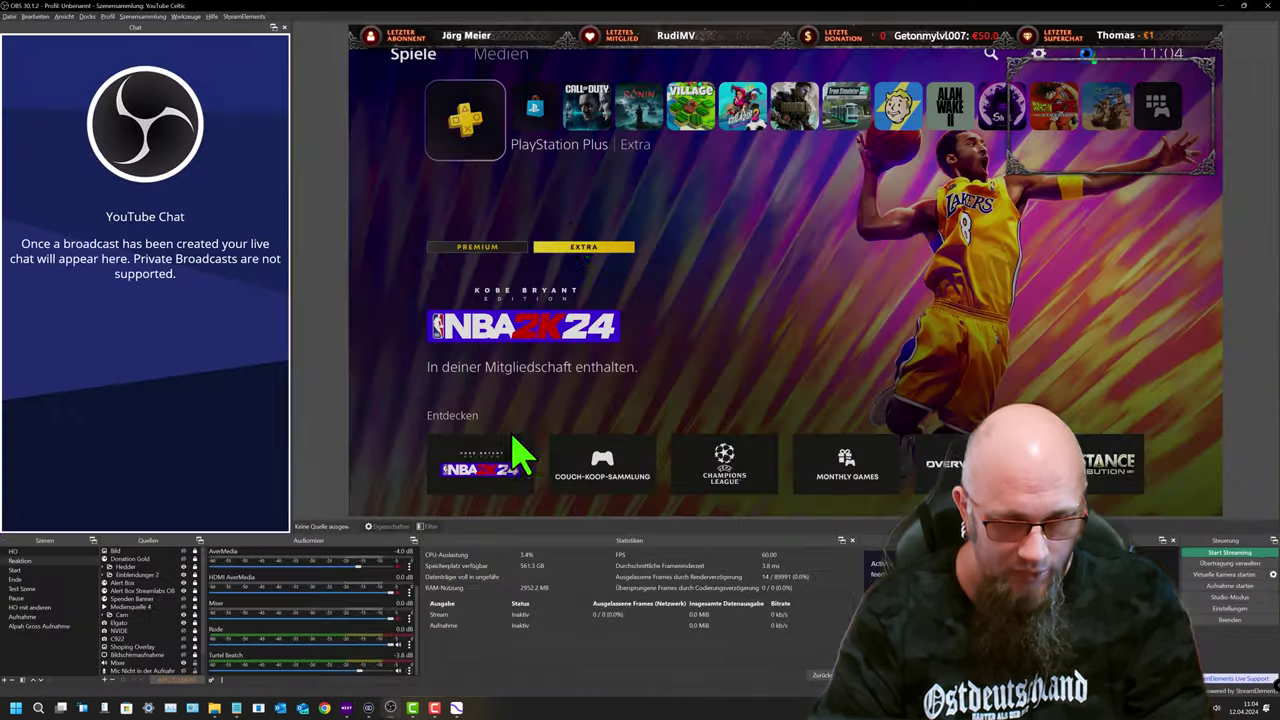
left_click(456, 708)
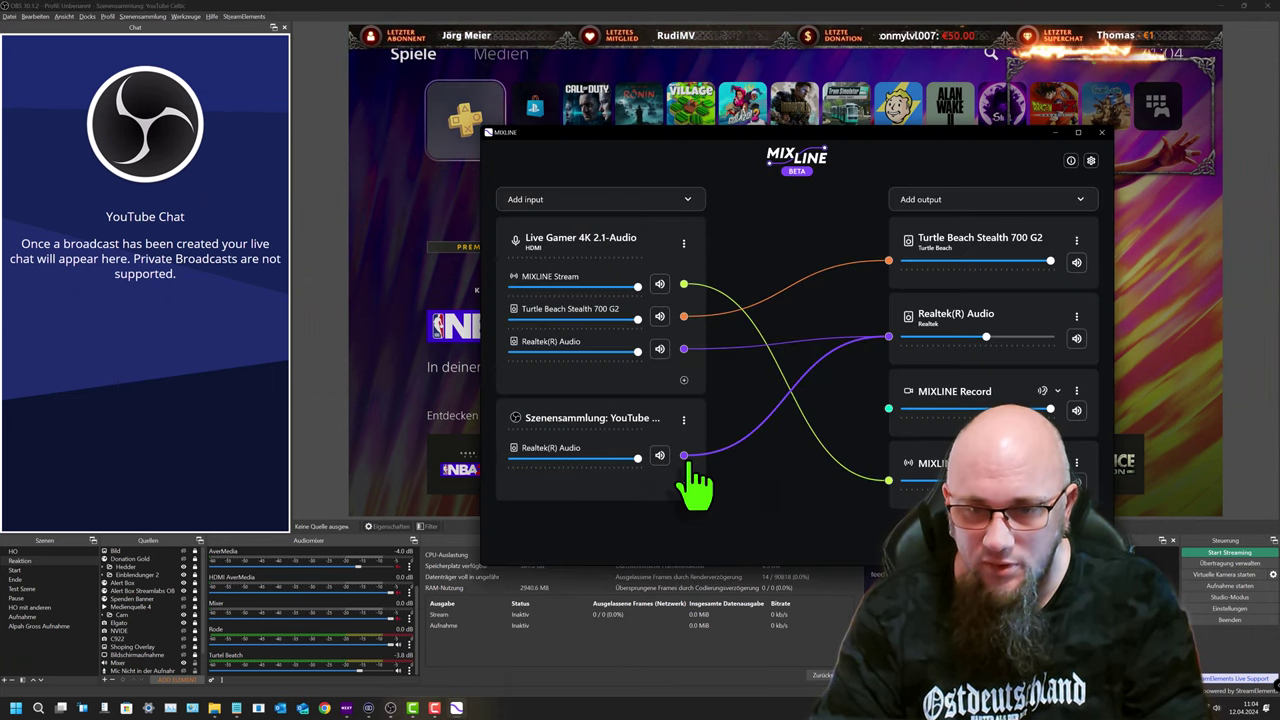
Remove the routing connections of the Live Gamer 4K 2.1-Audio and OBS scene collection inputs in MIXLINE.
left_click_drag(684, 455, 774, 454)
left_click(685, 349)
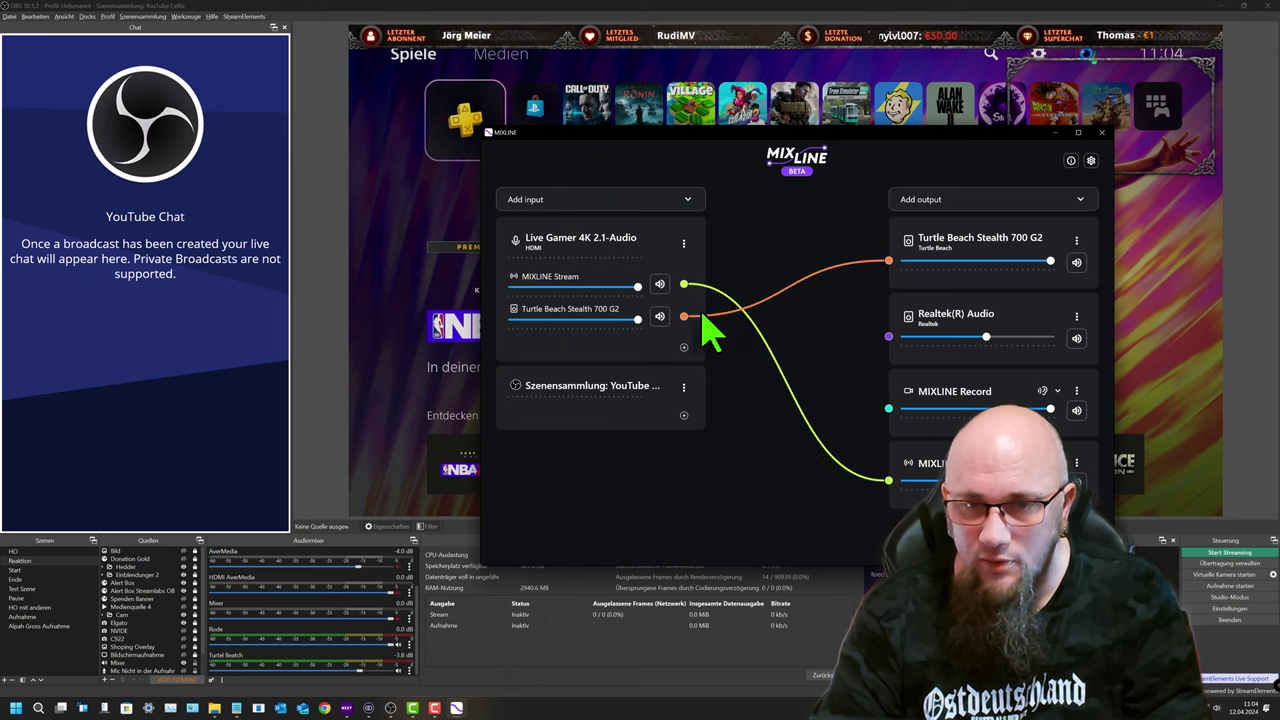
left_click_drag(686, 286, 765, 355)
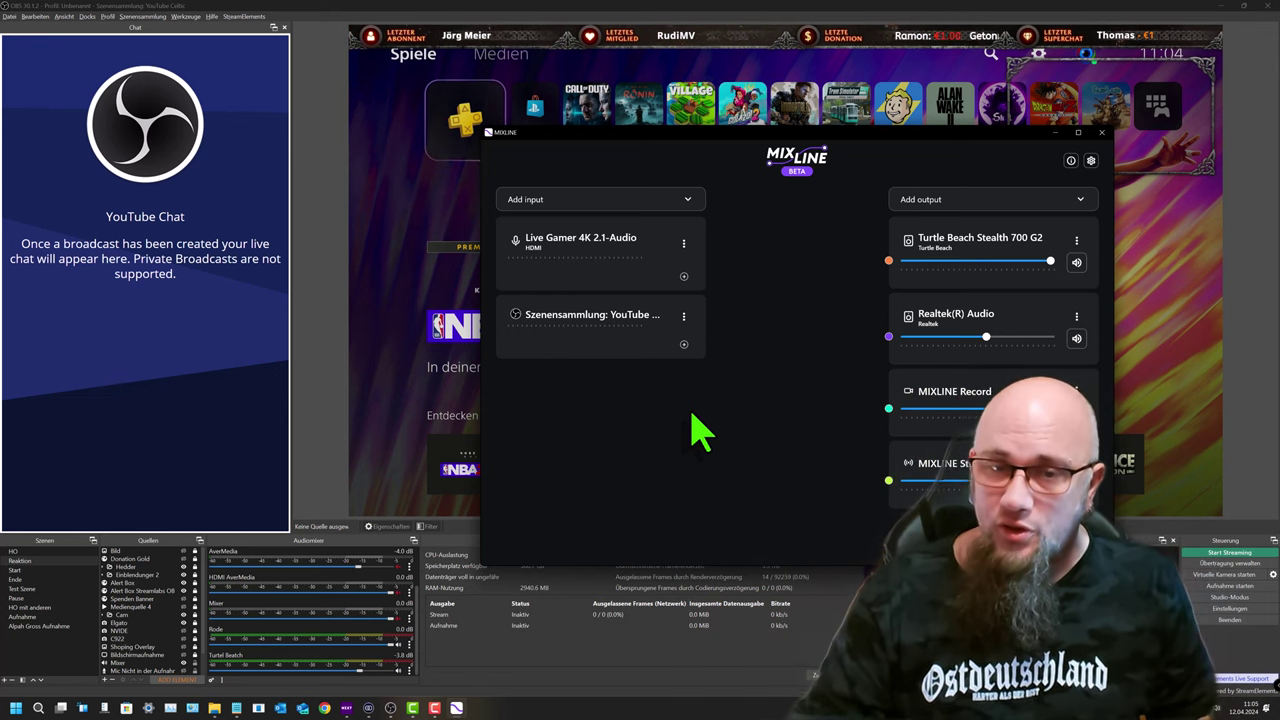
Add Google Chrome as an application input in MIXLINE.
left_click(566, 200)
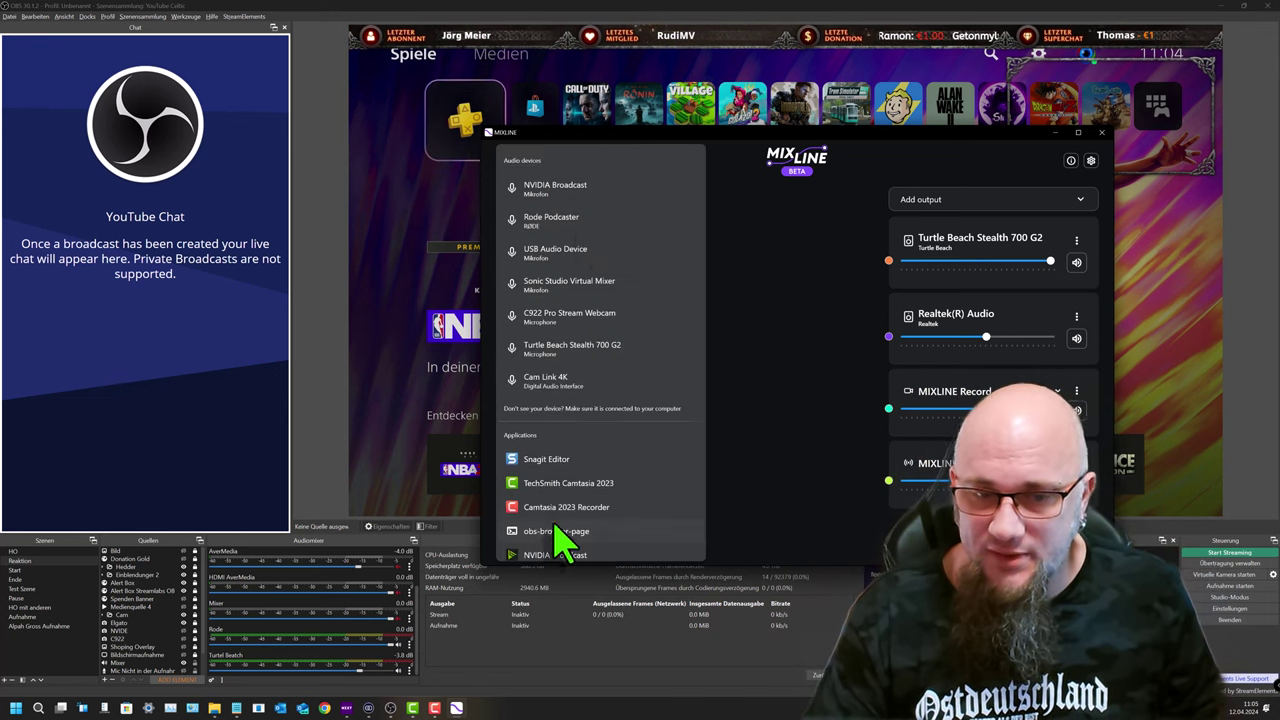
scroll(510, 490, "down", 1)
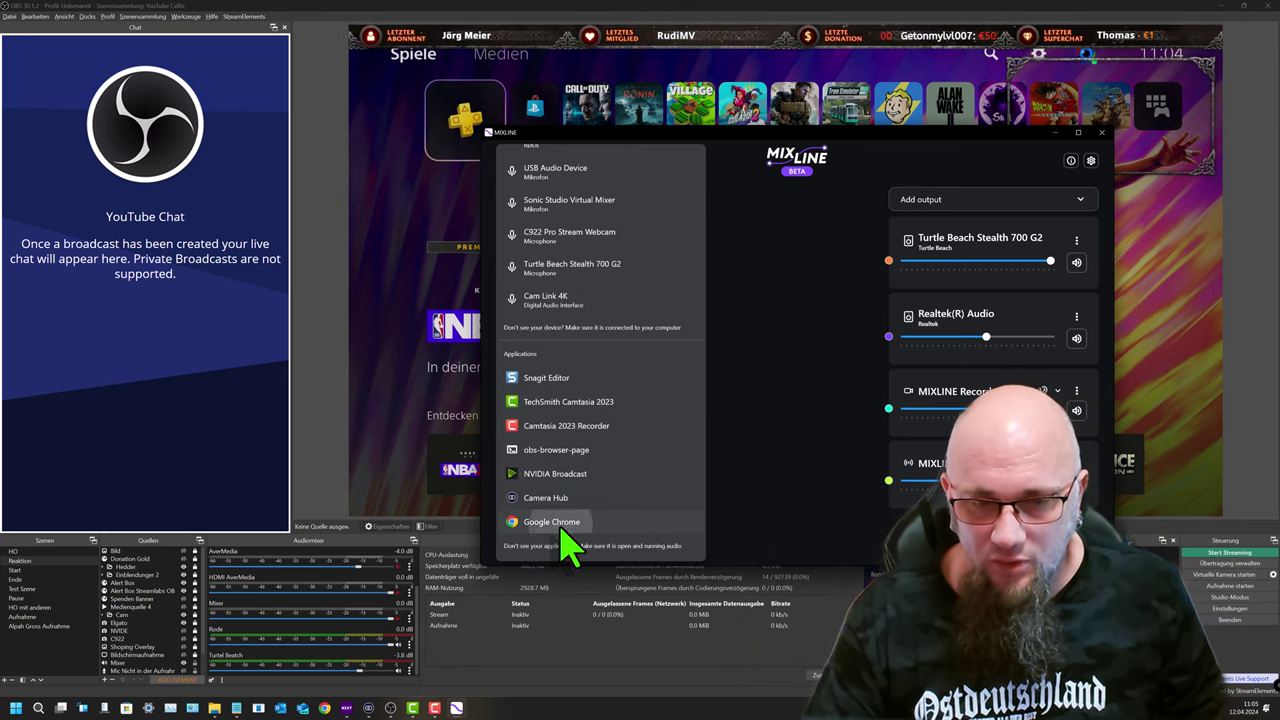
left_click(560, 526)
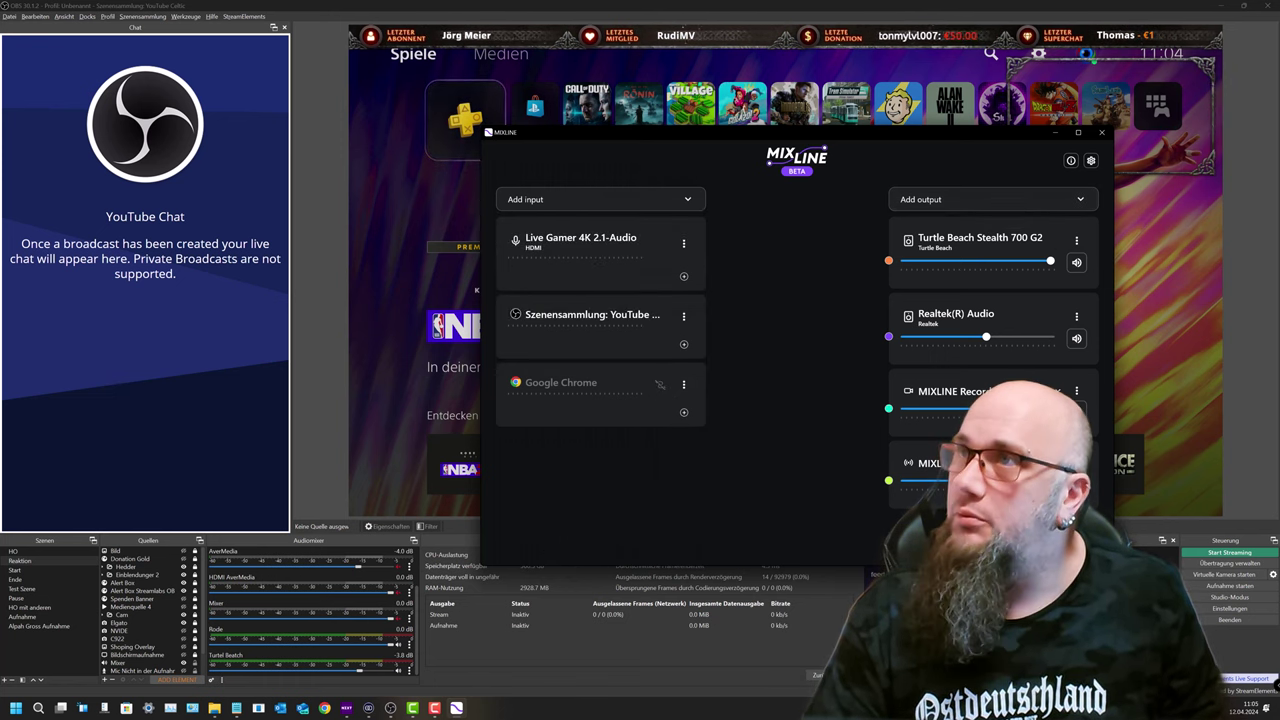
Start Google Chrome, reduce it from full screen to a smaller window and minimize it.
left_click(325, 708)
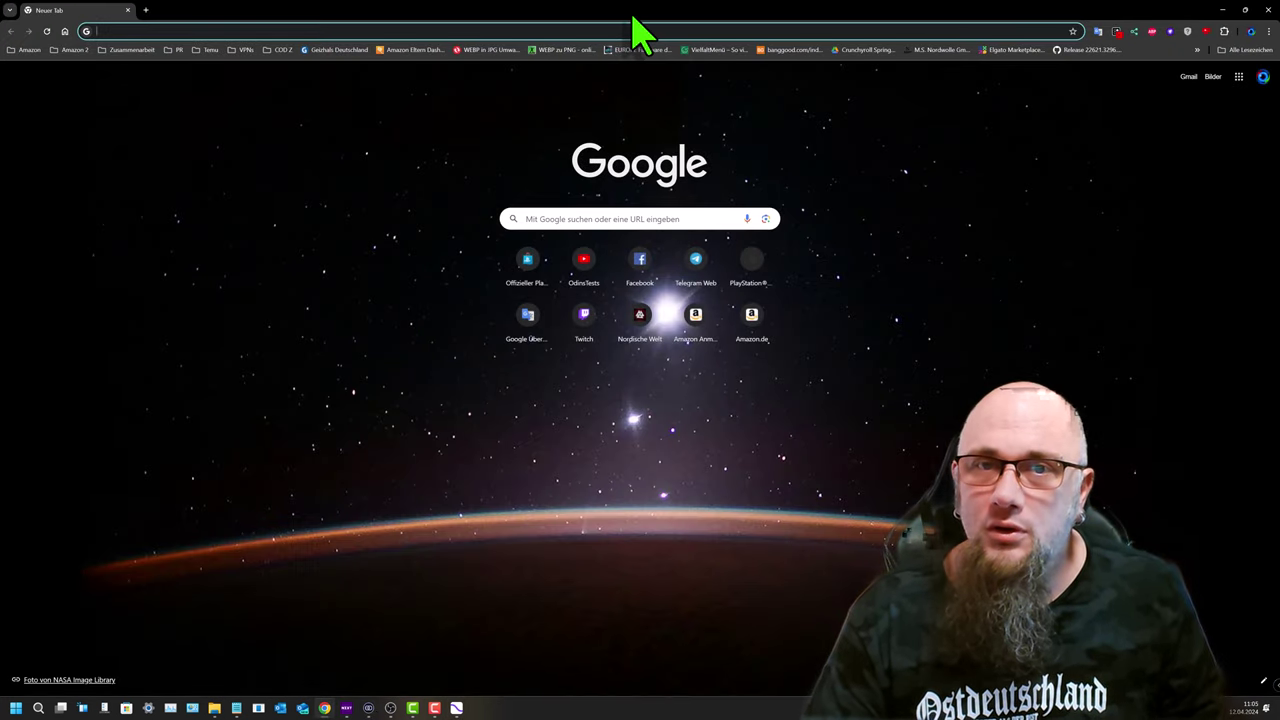
double_click(632, 16)
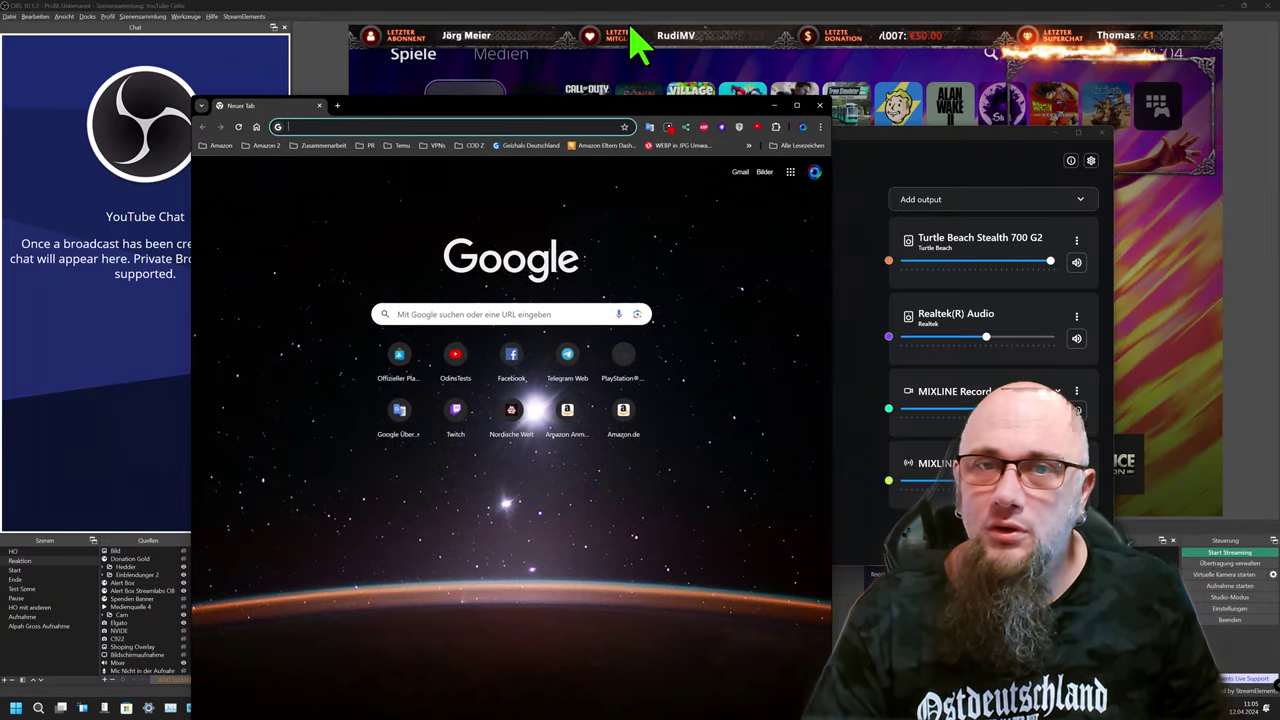
left_click(773, 105)
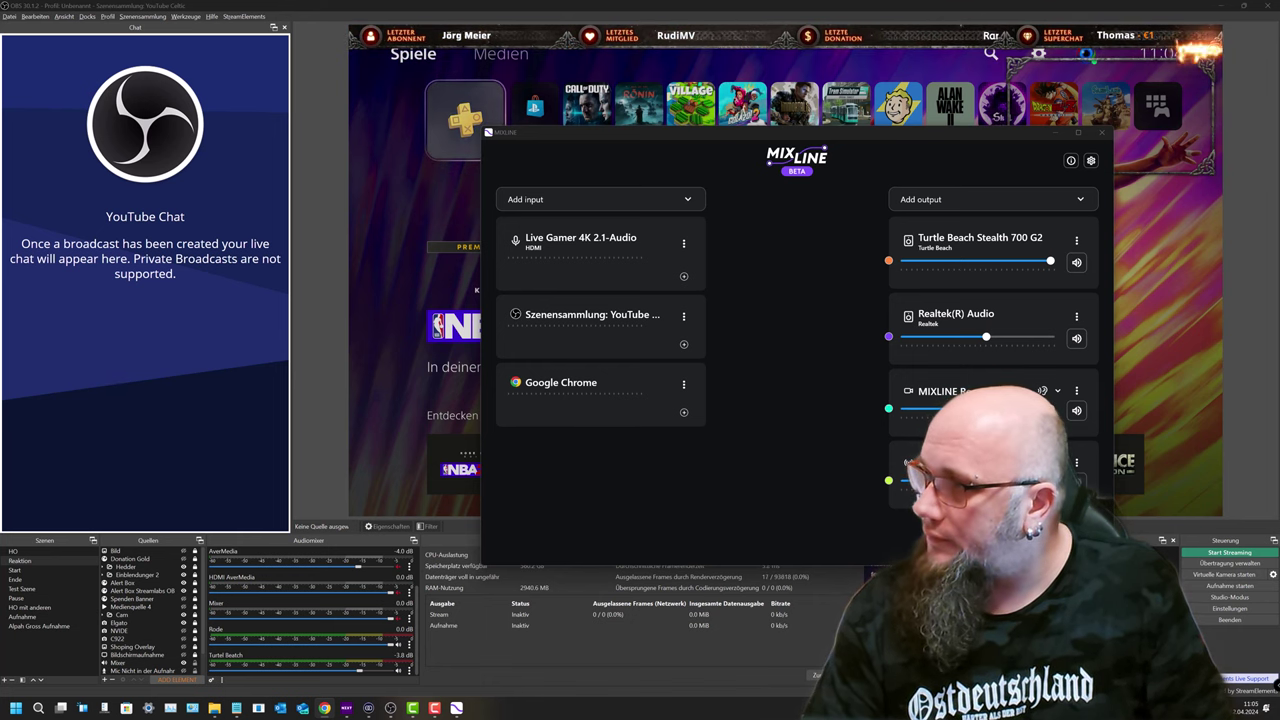
Widen the Chrome window playing the YouTube video, skip to about 4:52, and return to MIXLINE with the video playing.
key("alt+Tab")
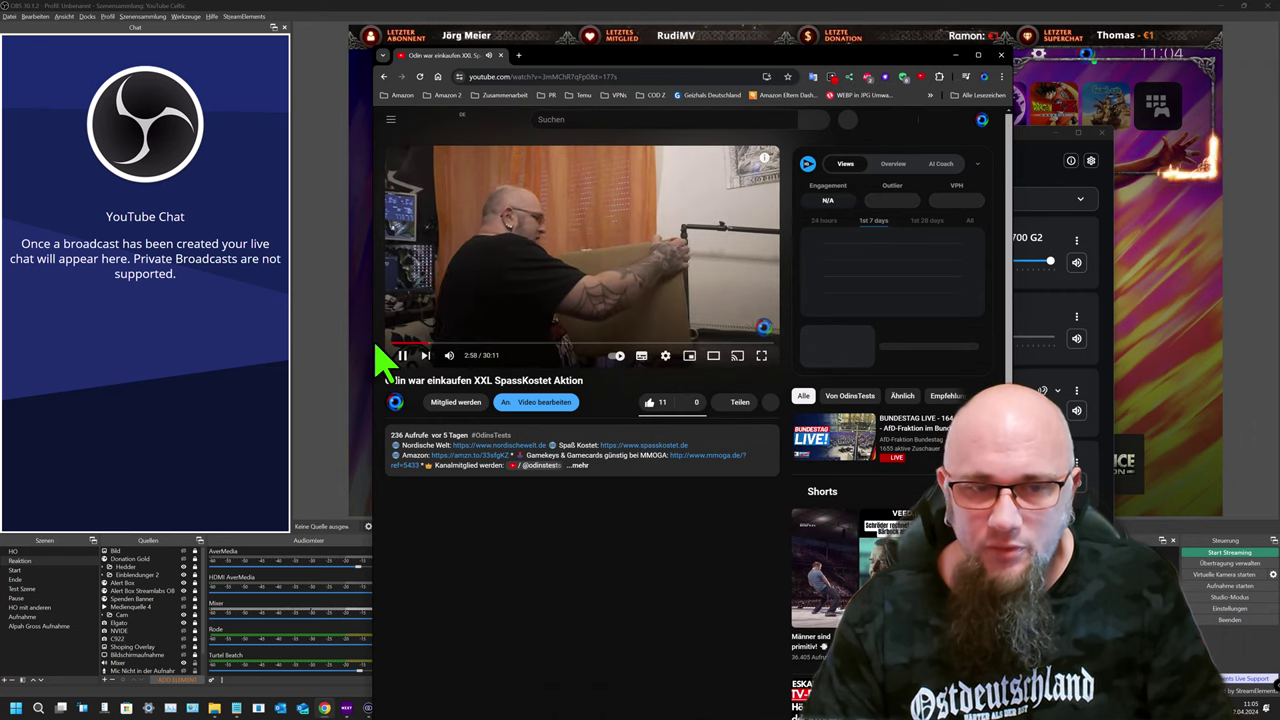
left_click_drag(377, 350, 143, 331)
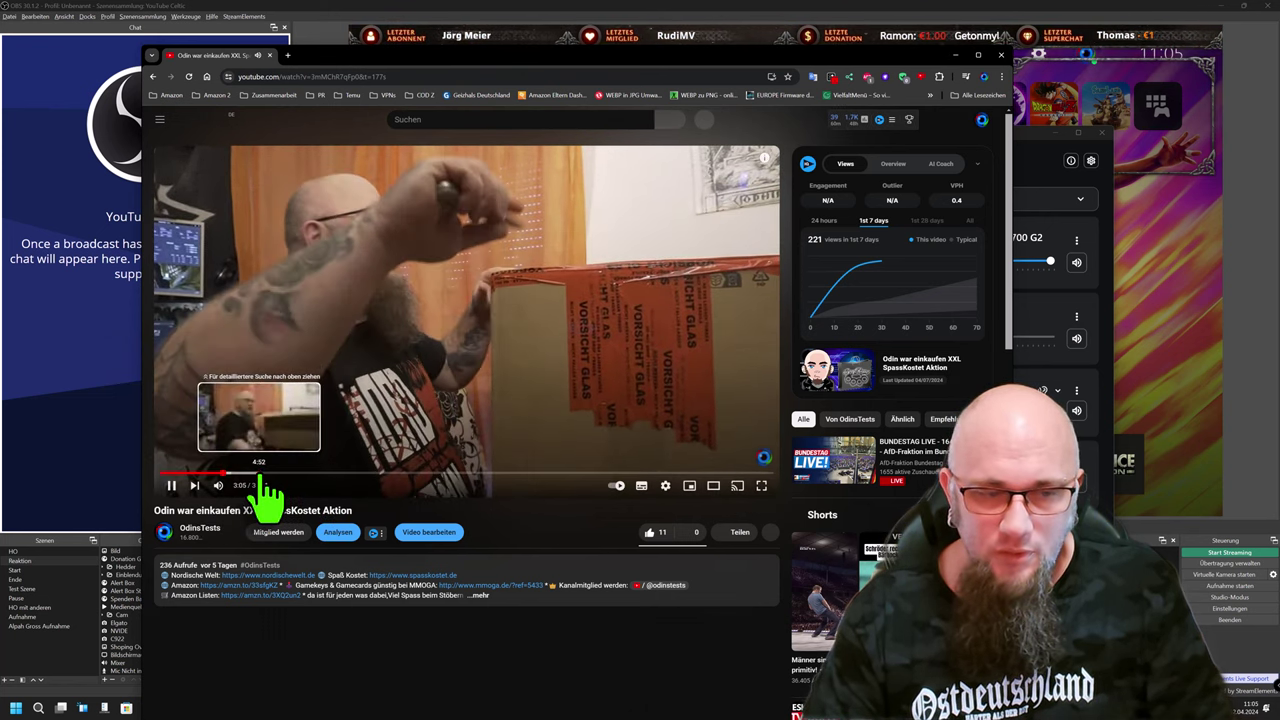
left_click(264, 479)
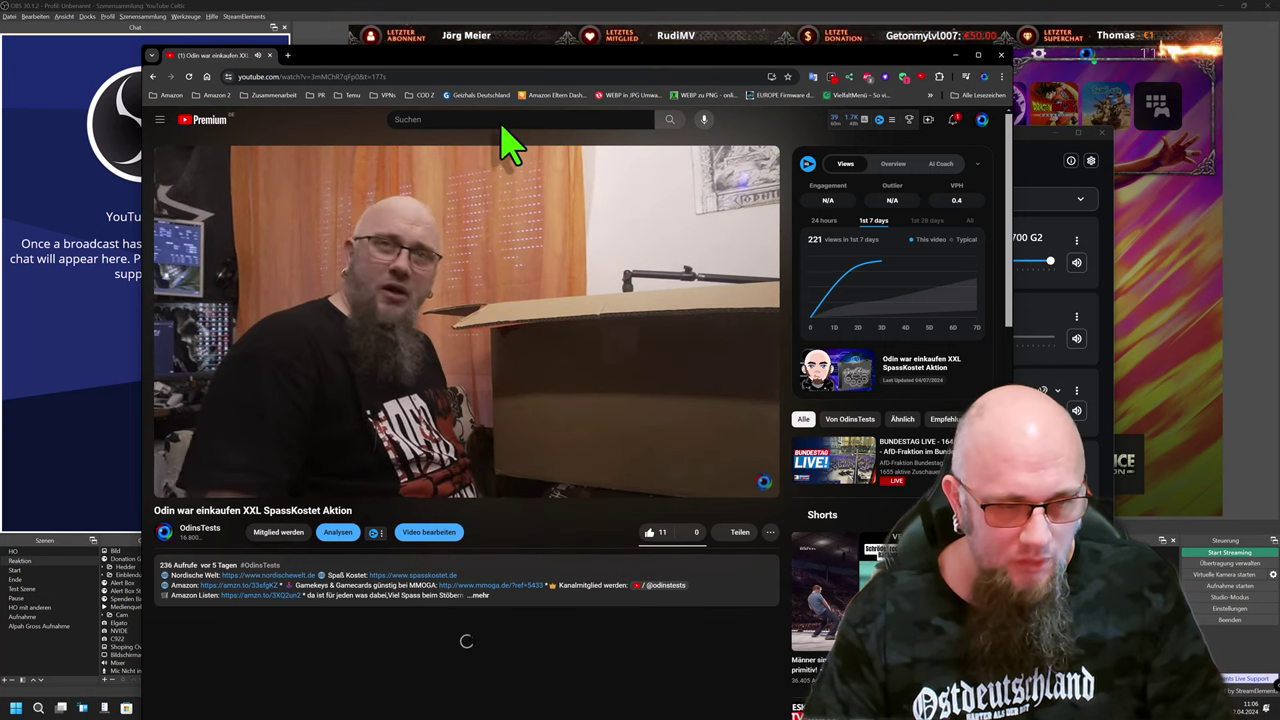
key("super+Down")
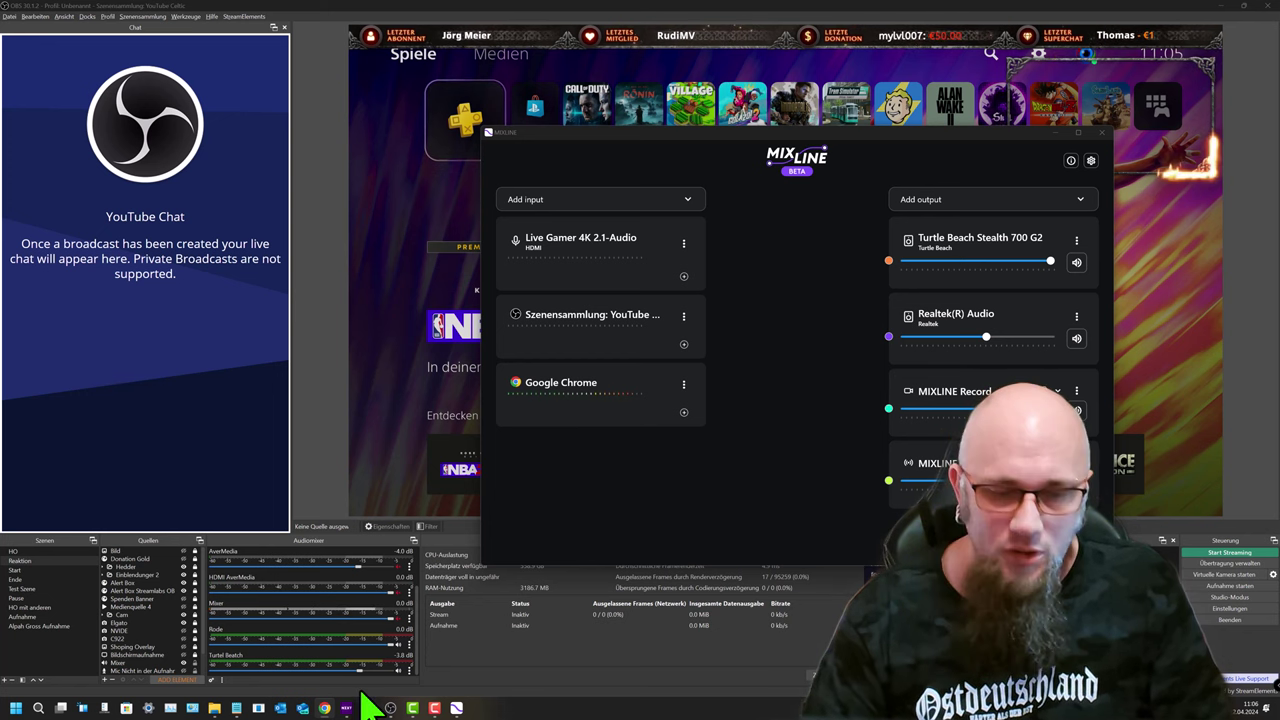
Inspect the properties of the Realtek output device in the Windows Sound settings, and minimize the Settings window.
left_click(148, 708)
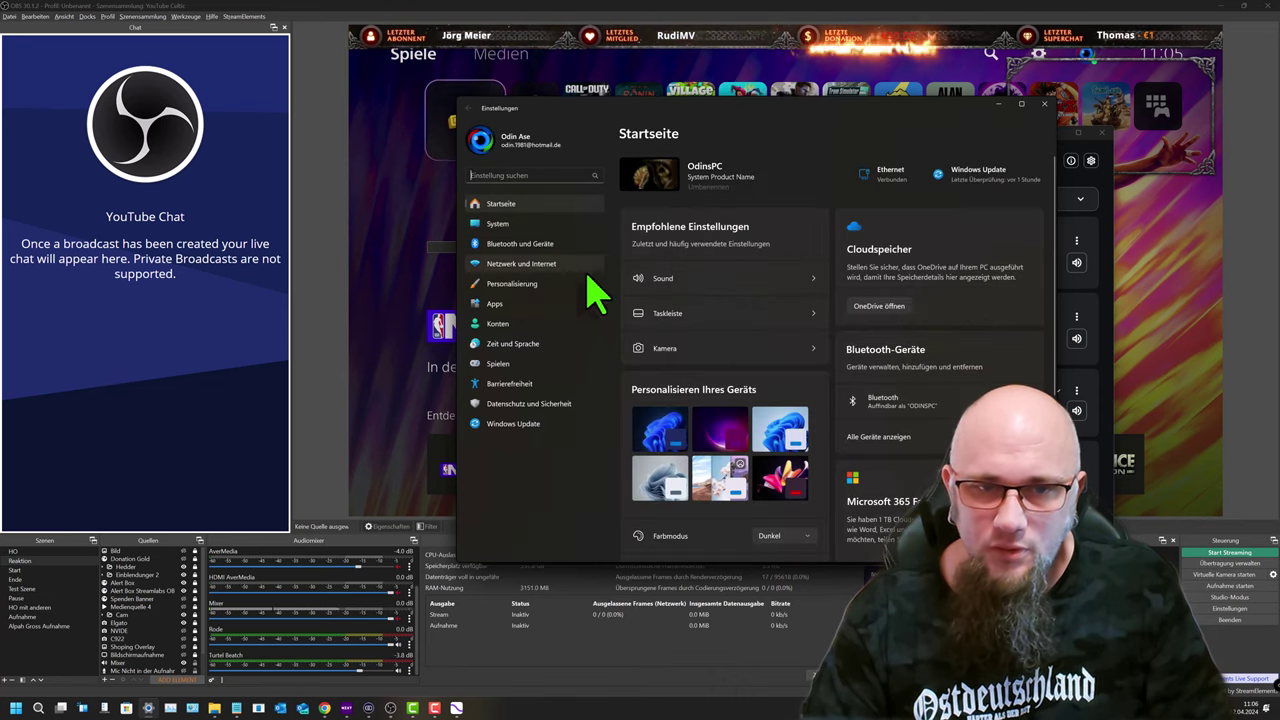
left_click(694, 281)
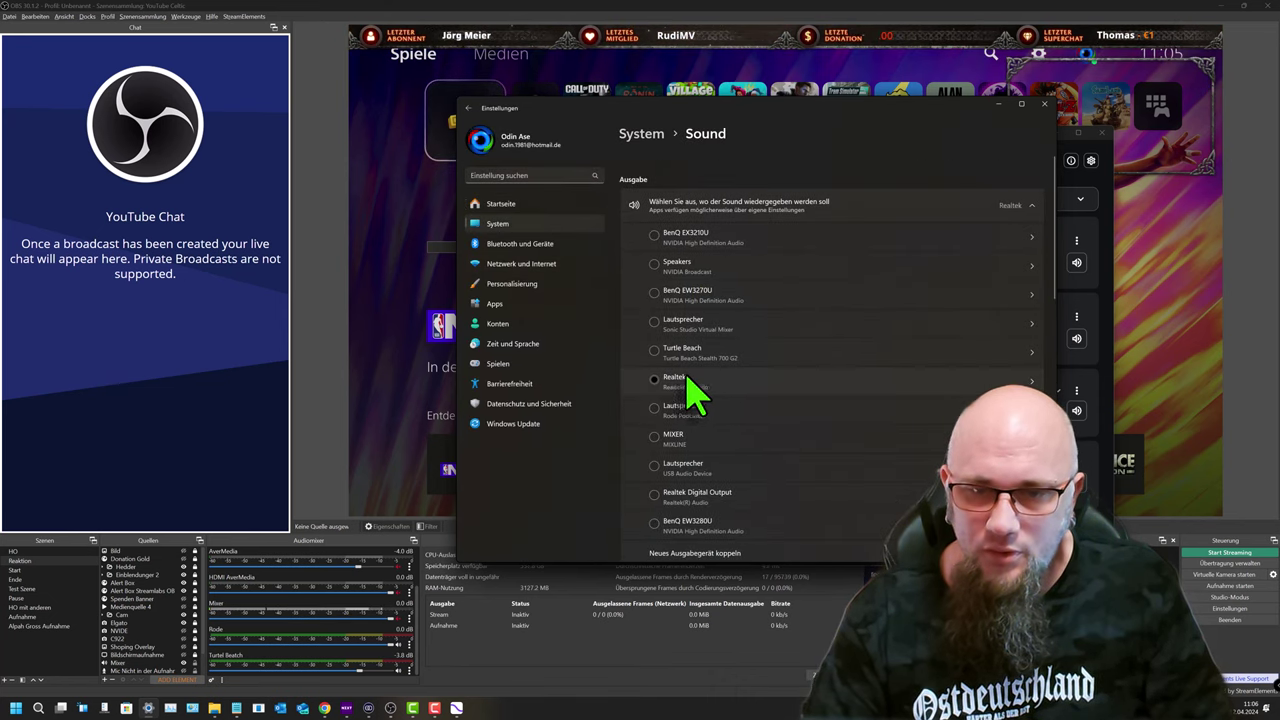
left_click(907, 386)
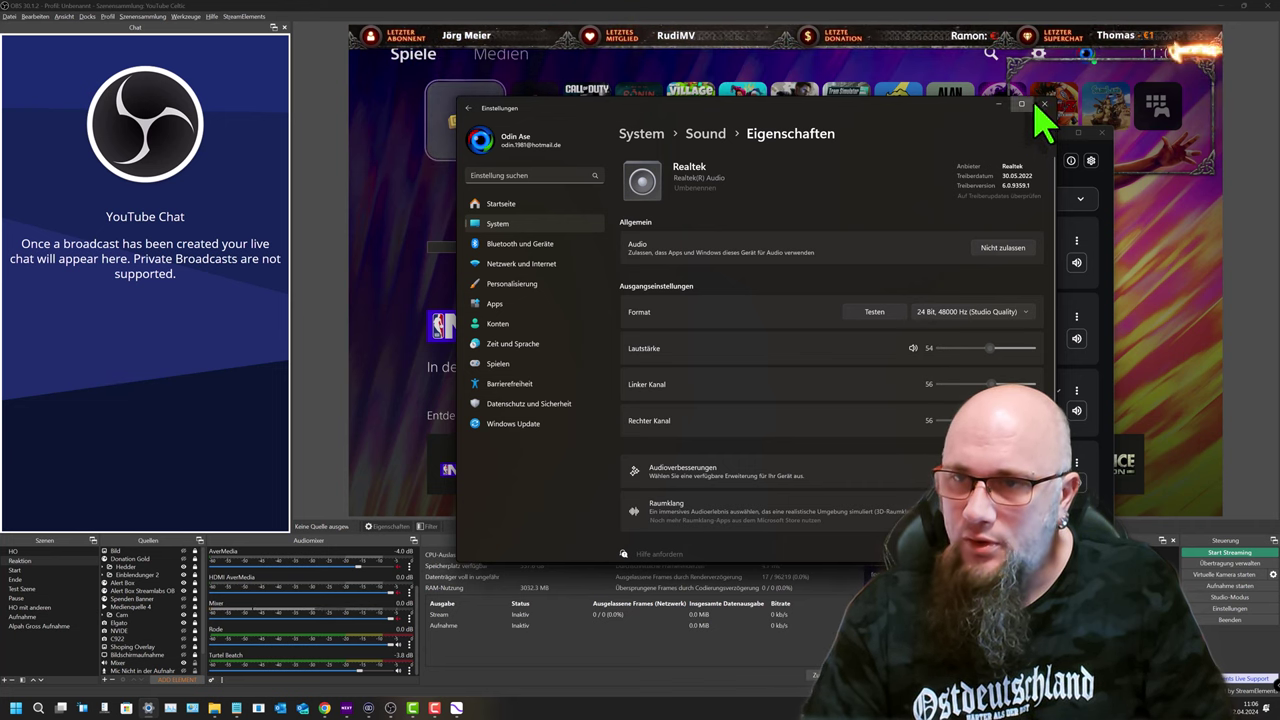
left_click(999, 104)
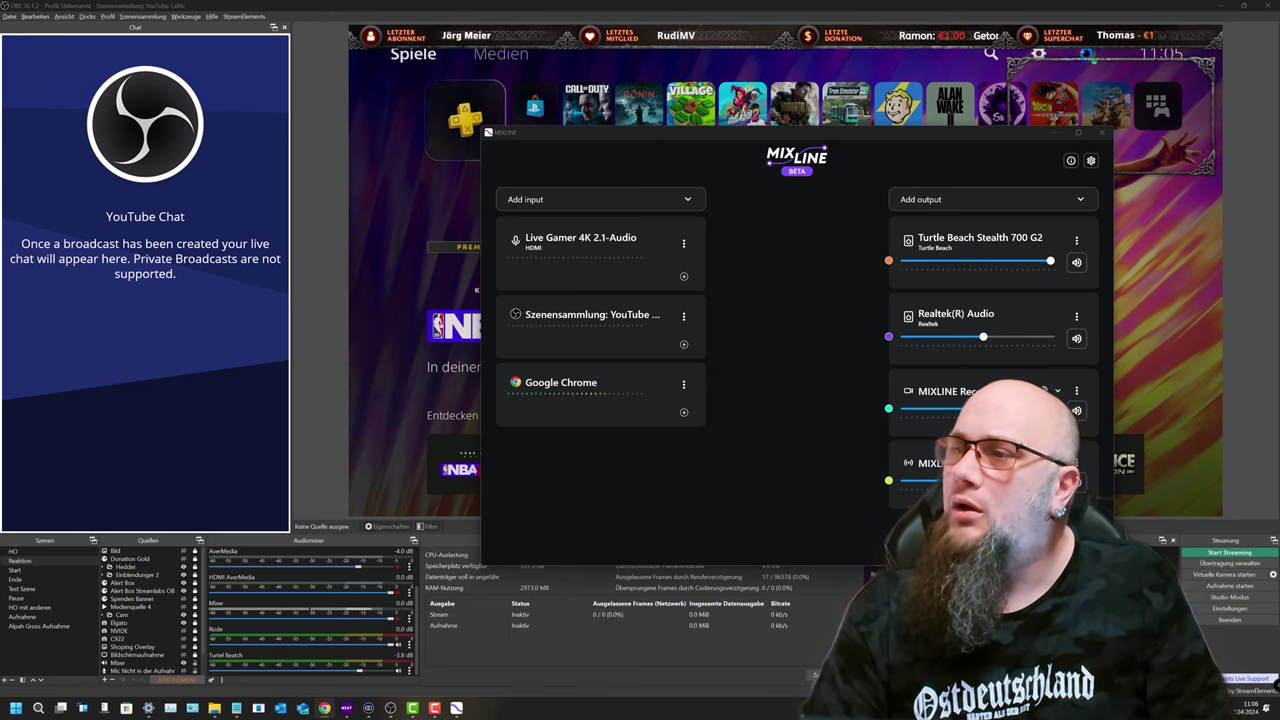
Close MIXLINE, start it again and reposition its window over the OBS preview.
key("alt+F4")
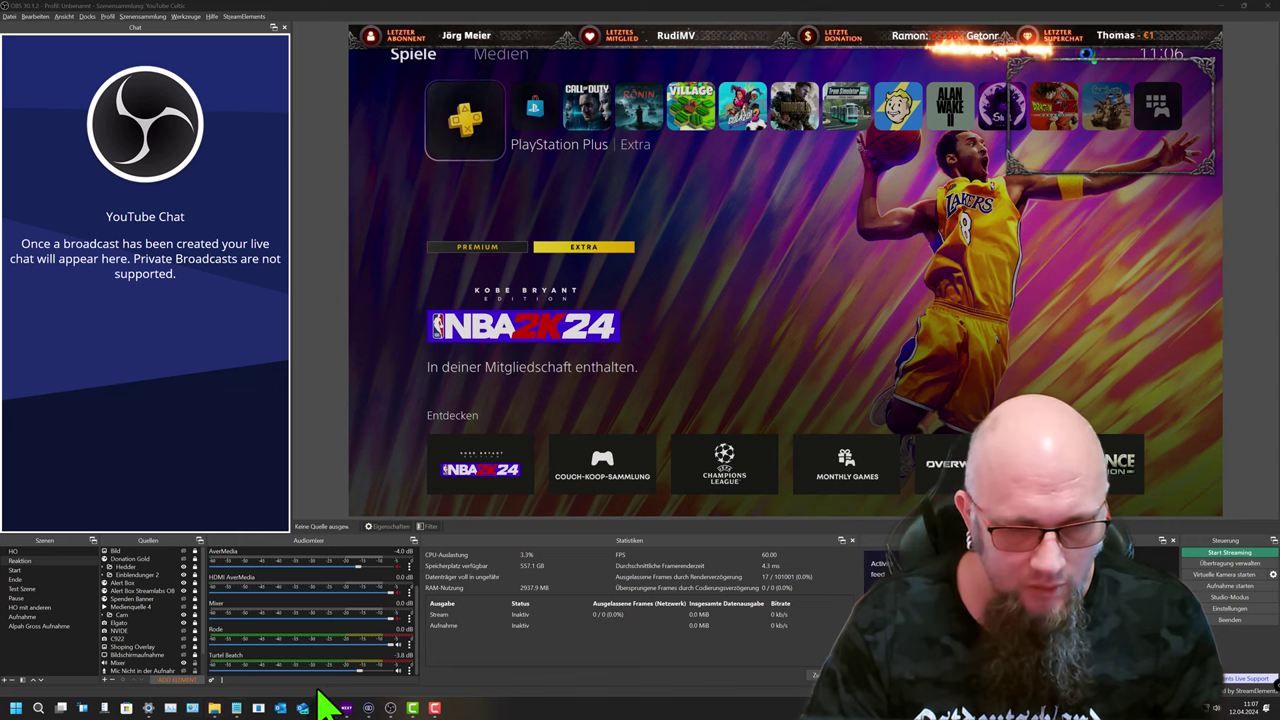
left_click(15, 712)
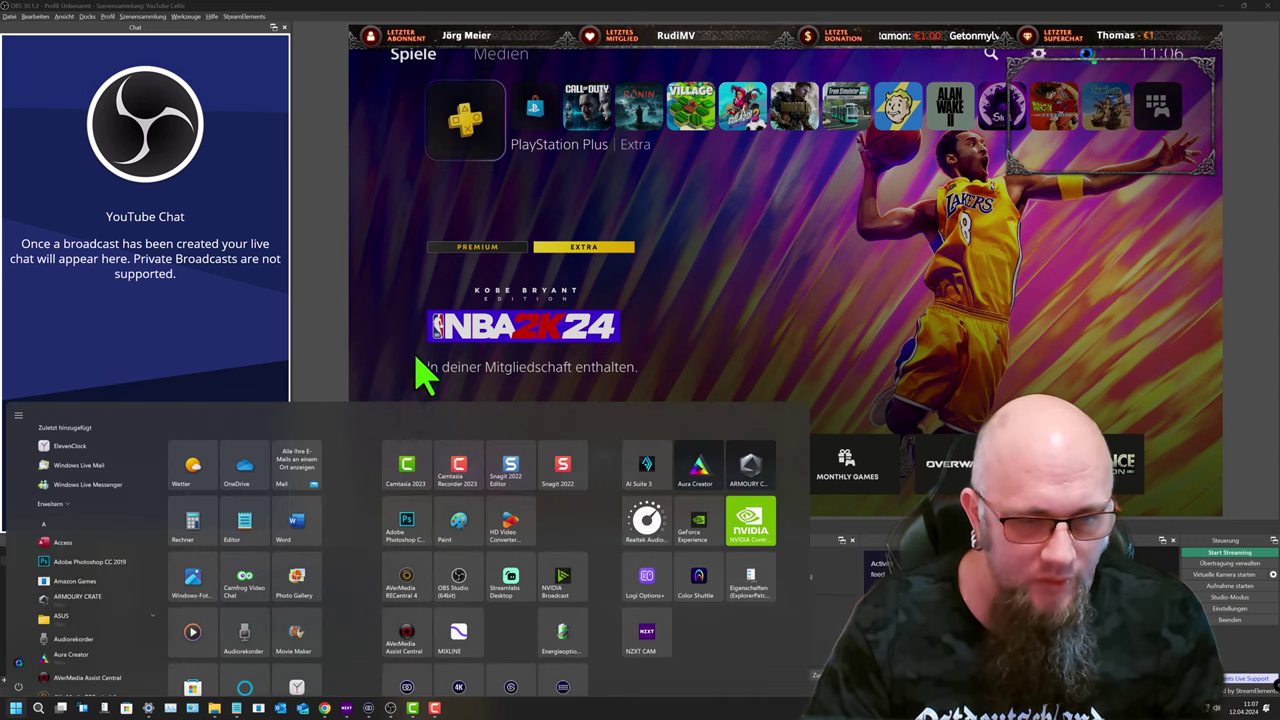
left_click(450, 614)
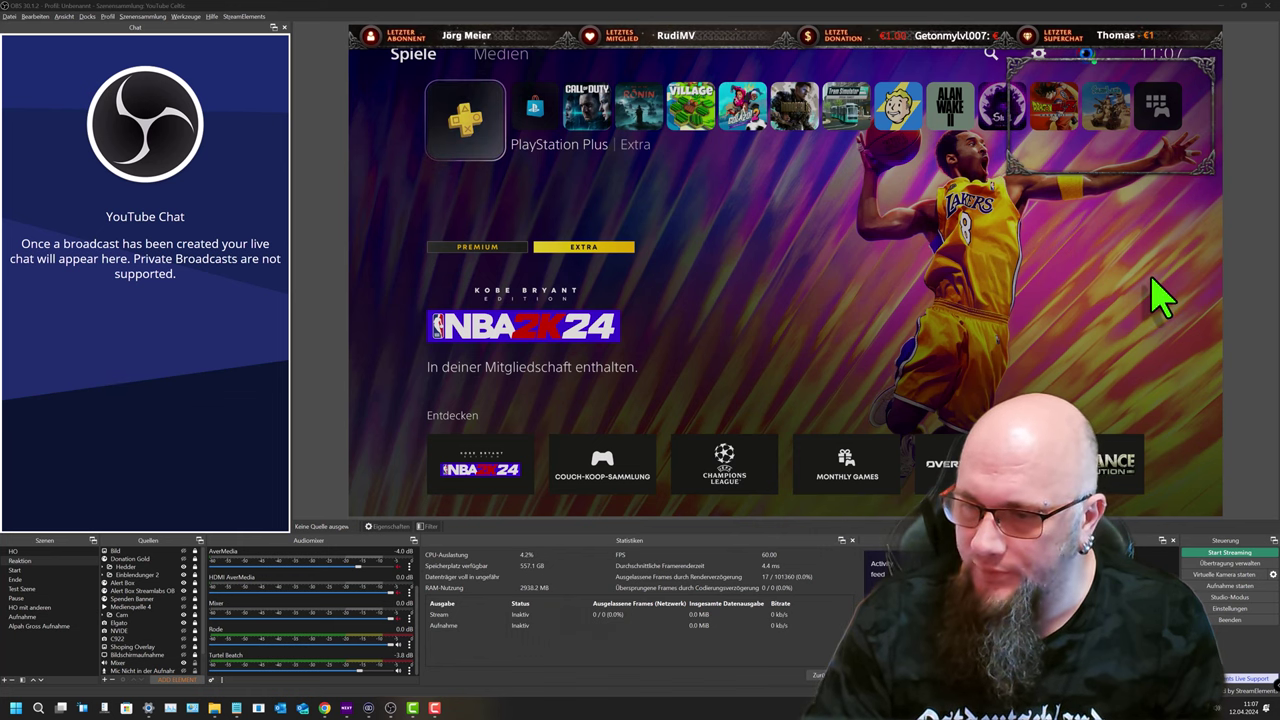
left_click_drag(858, 148, 776, 243)
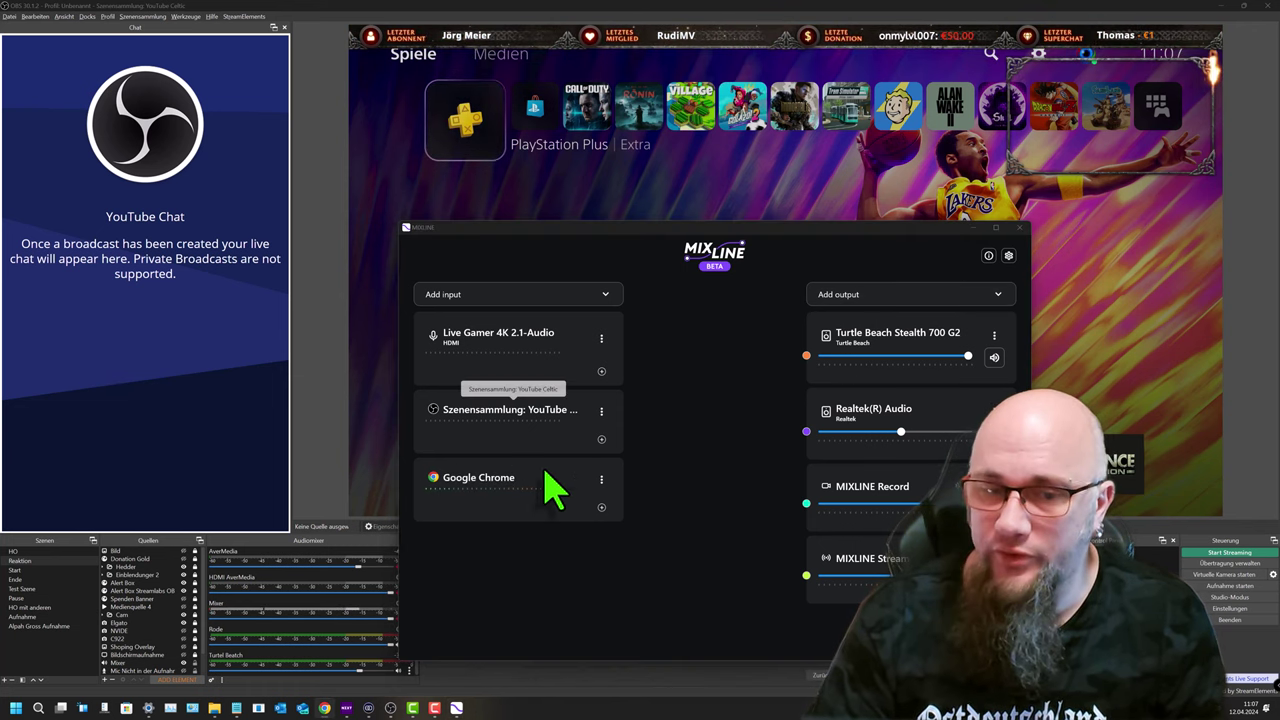
Remove the Google Chrome input from MIXLINE and add it again as an application input.
left_click(603, 485)
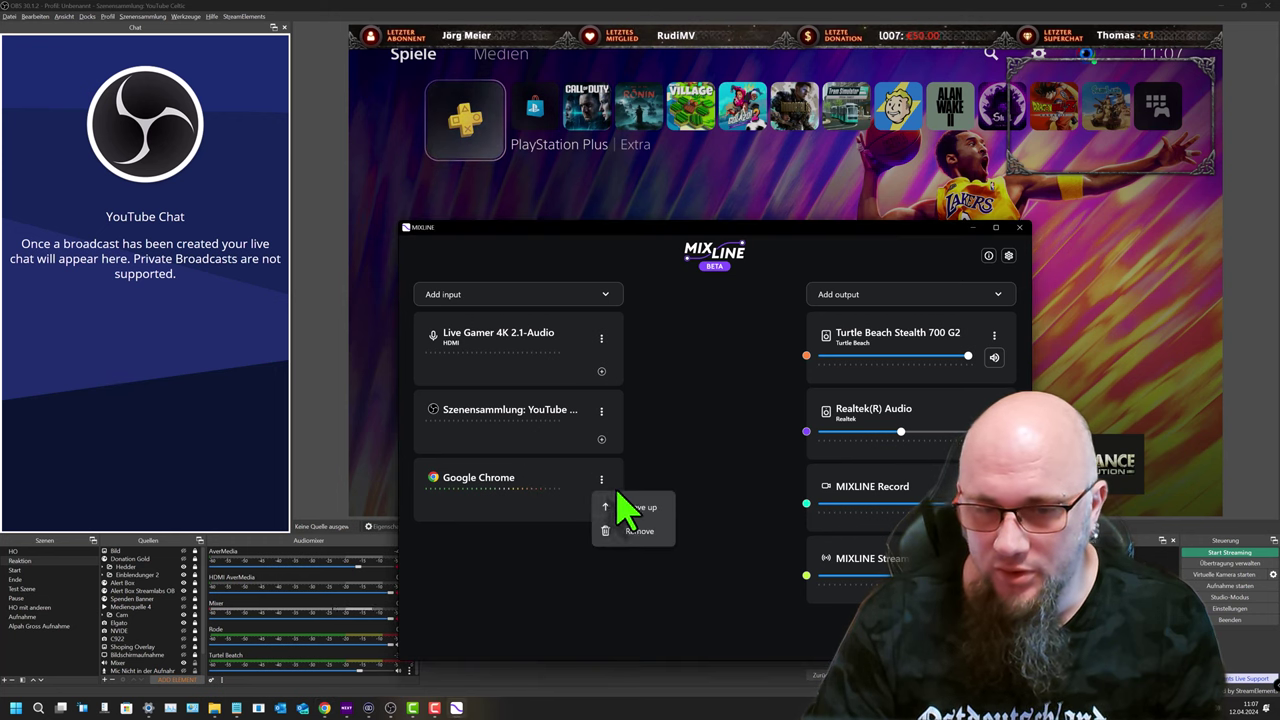
left_click(639, 531)
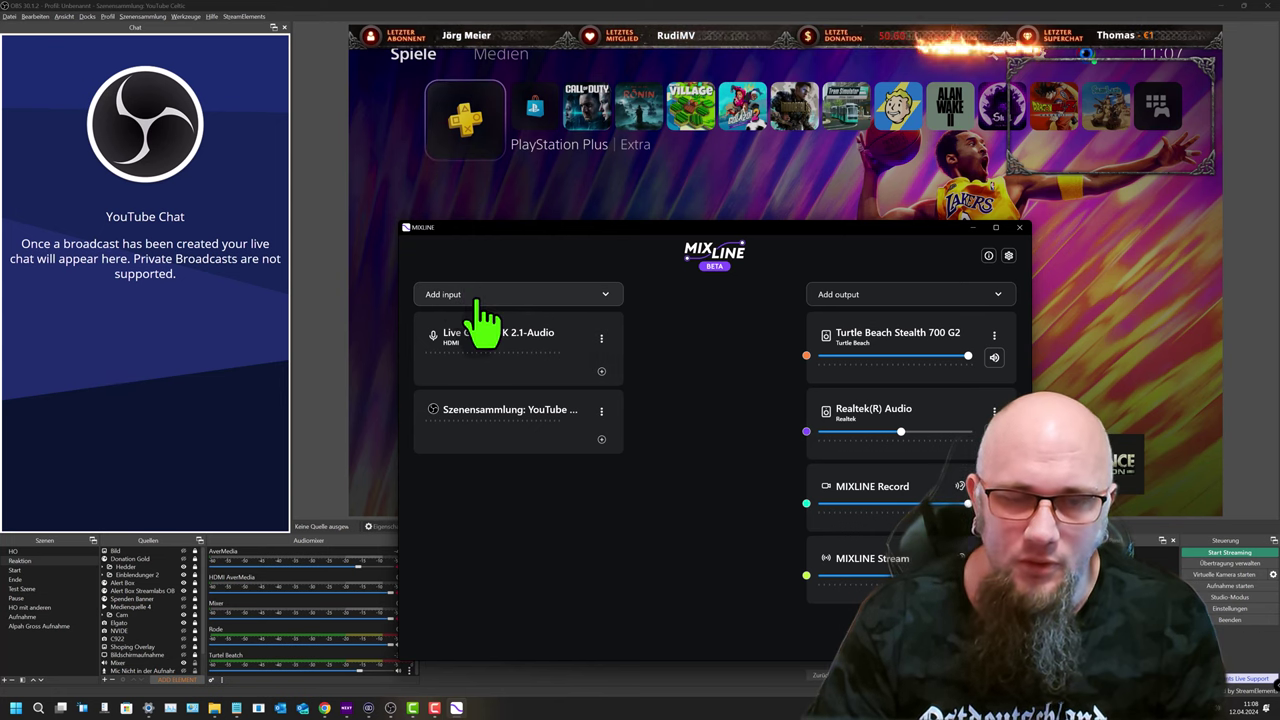
left_click_drag(543, 251, 497, 189)
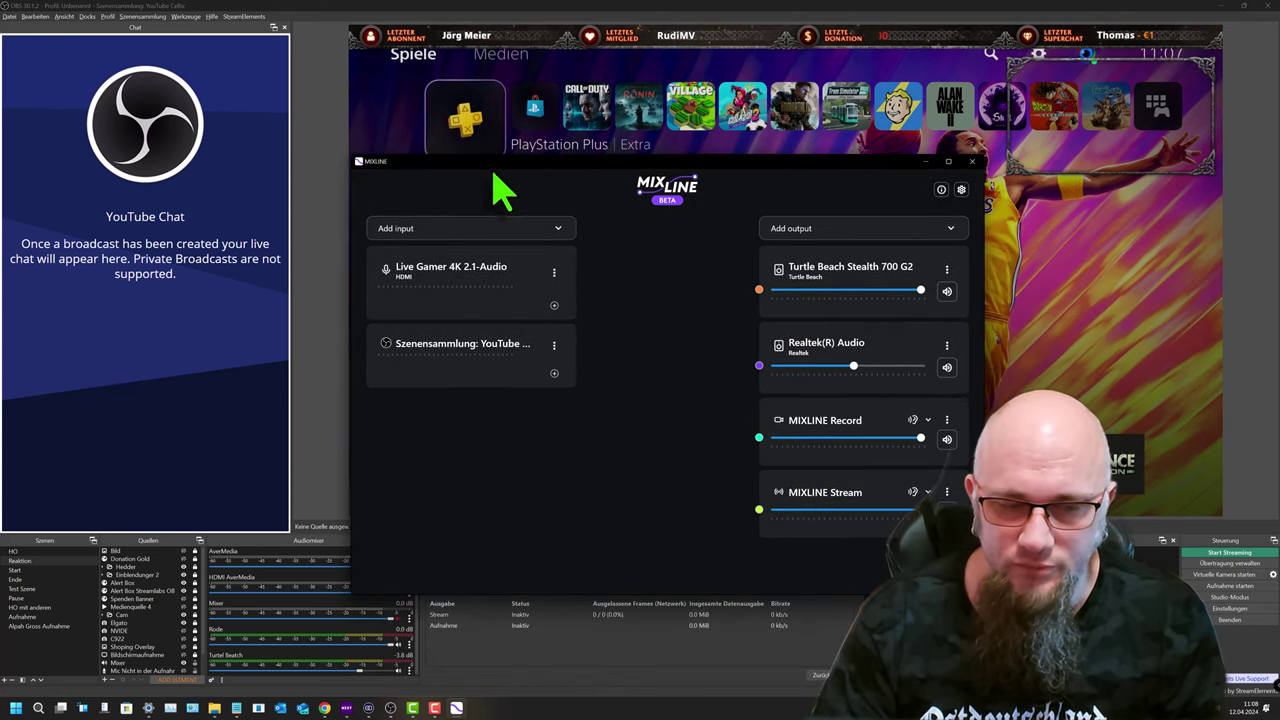
left_click(463, 238)
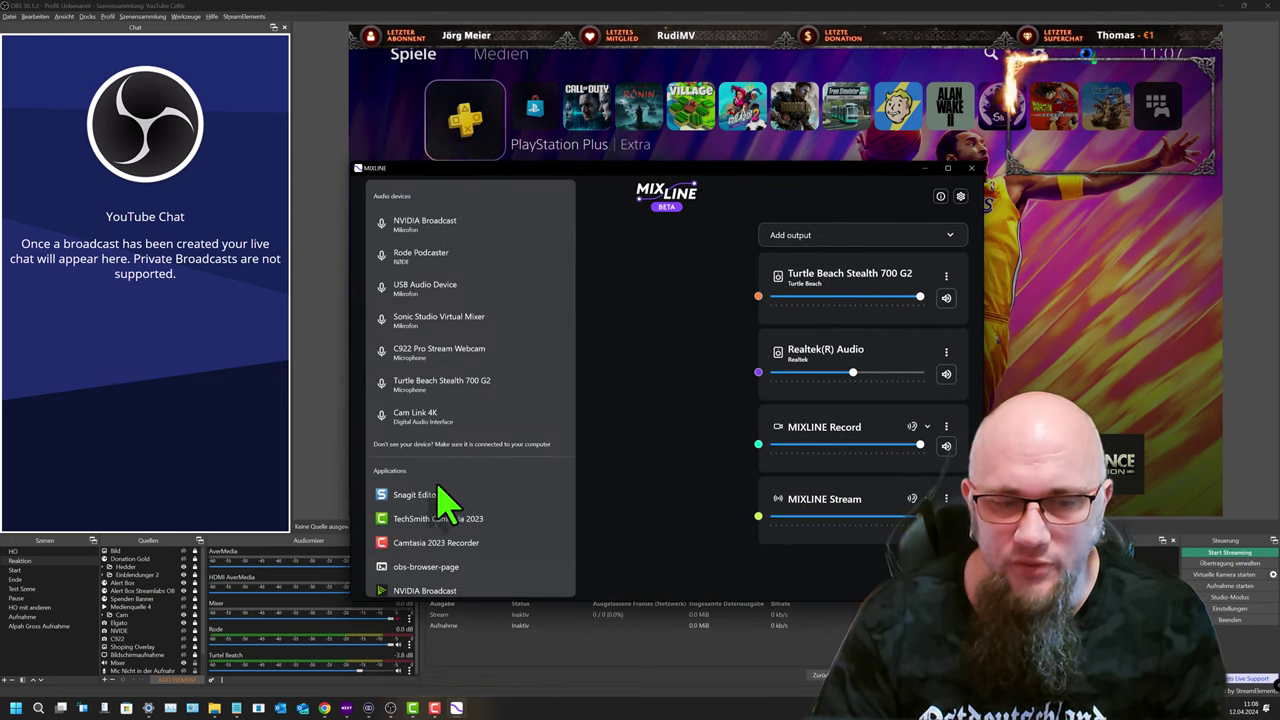
scroll(440, 510, "down", 2)
left_click(428, 540)
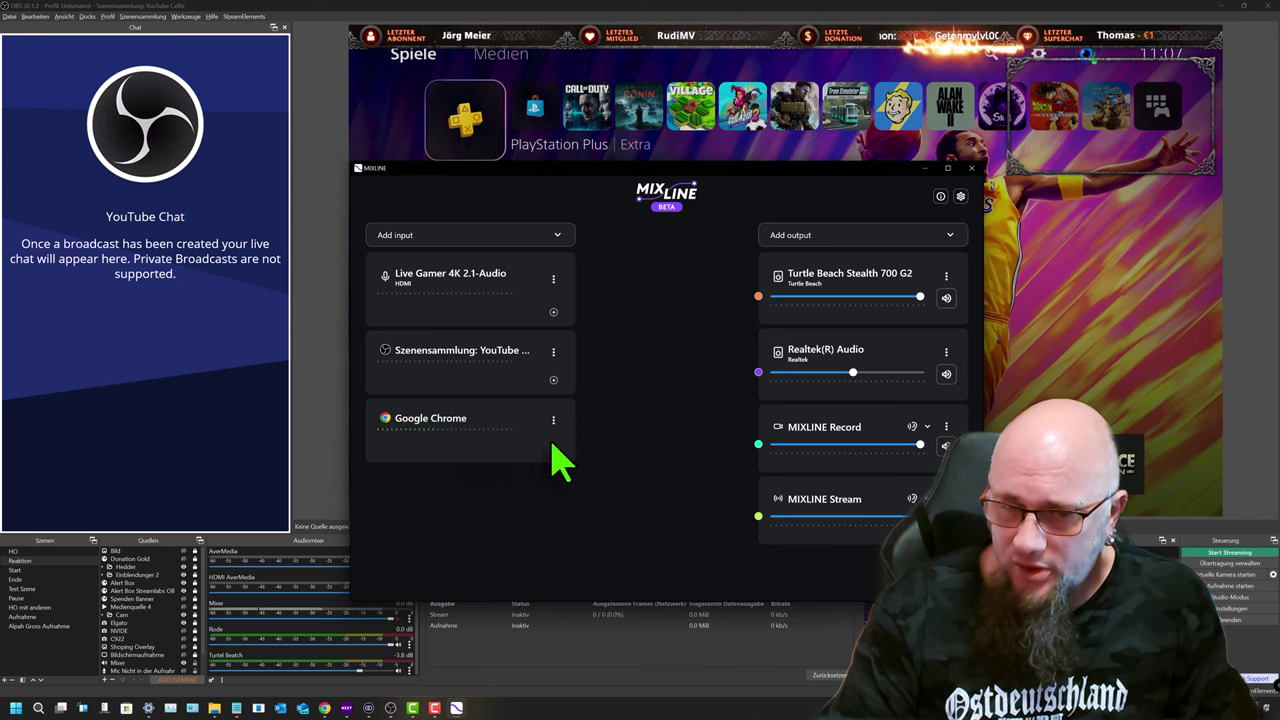
Try routing the Google Chrome input to the Realtek(R) Audio output, and disconnect it again.
left_click_drag(553, 447, 598, 436)
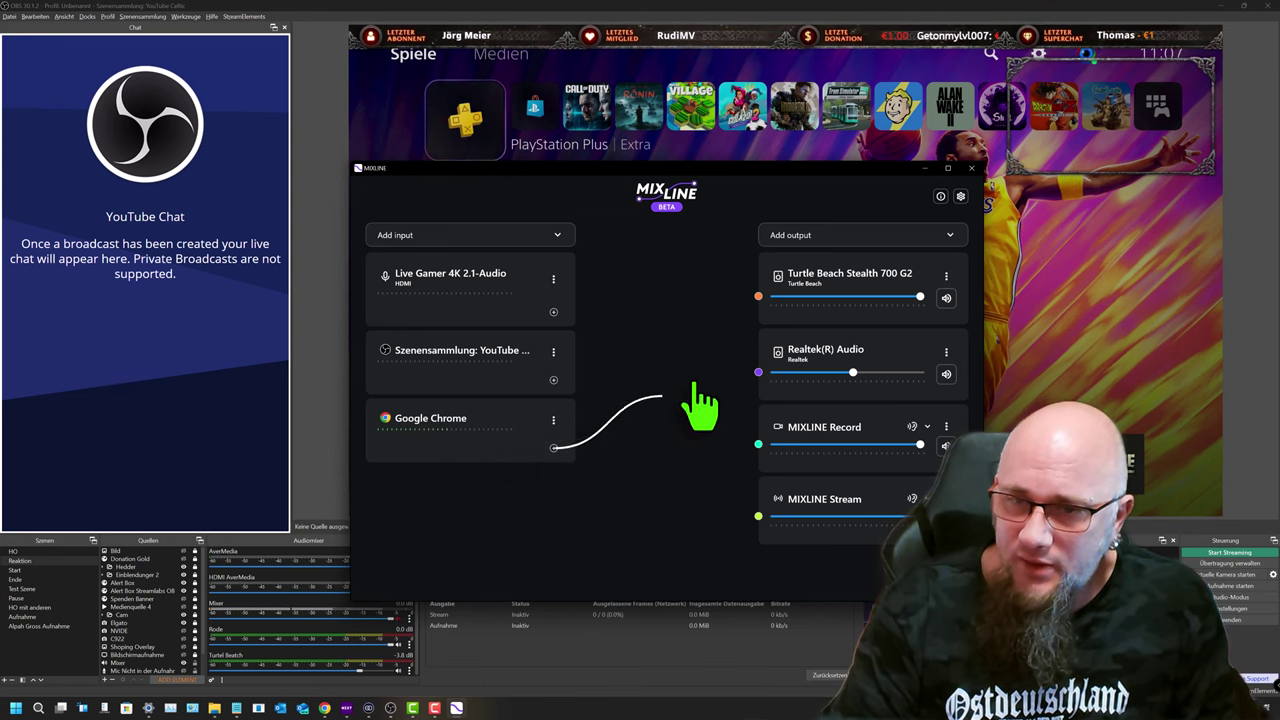
left_click_drag(757, 372, 758, 372)
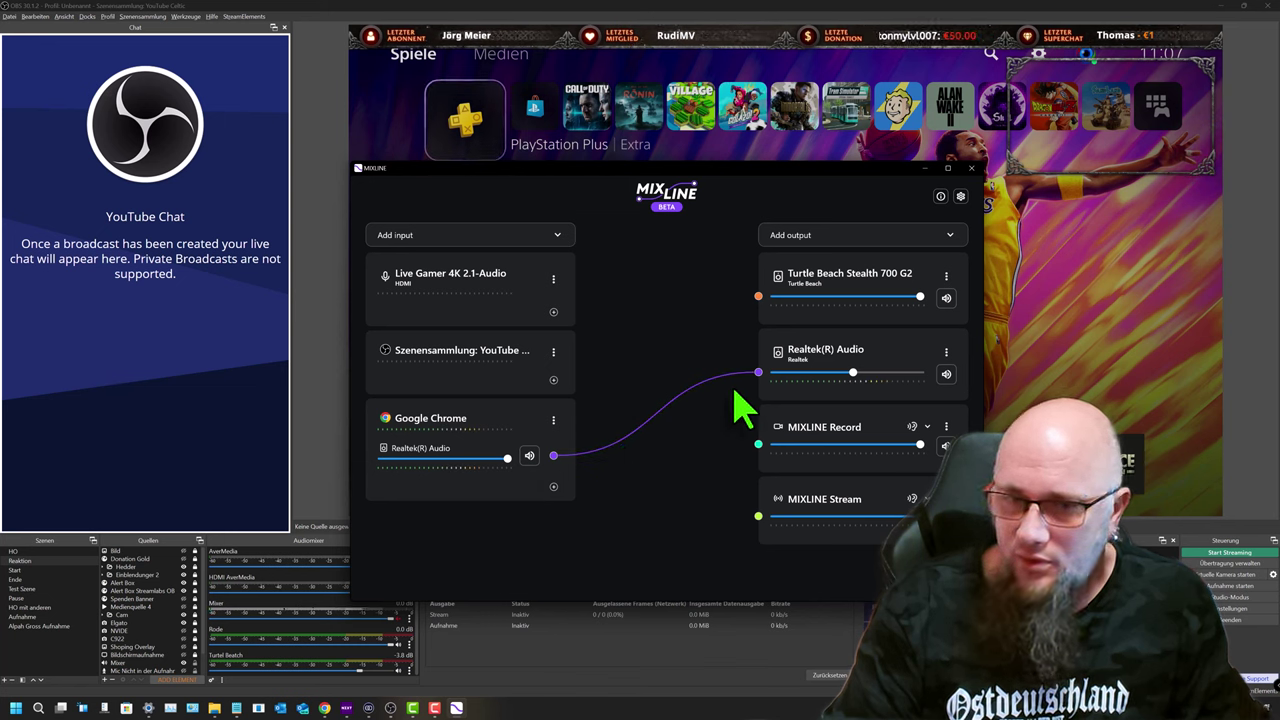
left_click(556, 460)
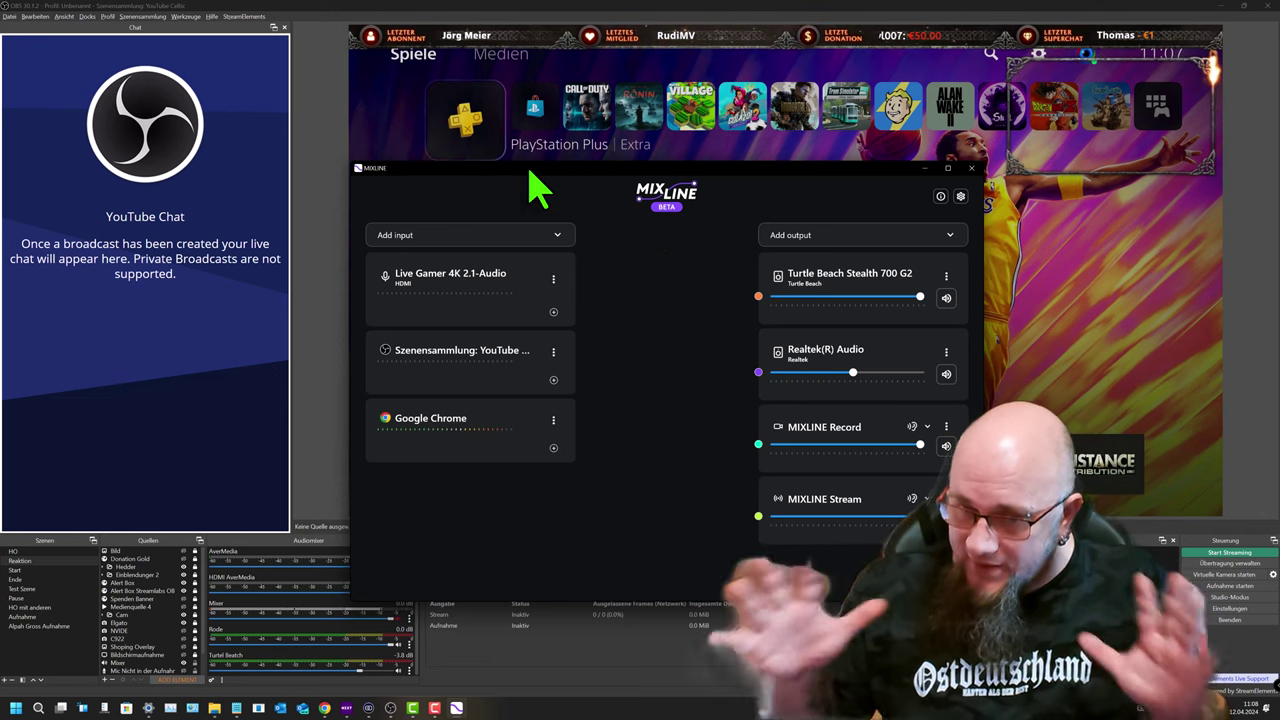
Route Live Gamer 4K 2.1-Audio to the Realtek(R) Audio output and remove the OBS scene collection input.
left_click_drag(529, 172, 181, 267)
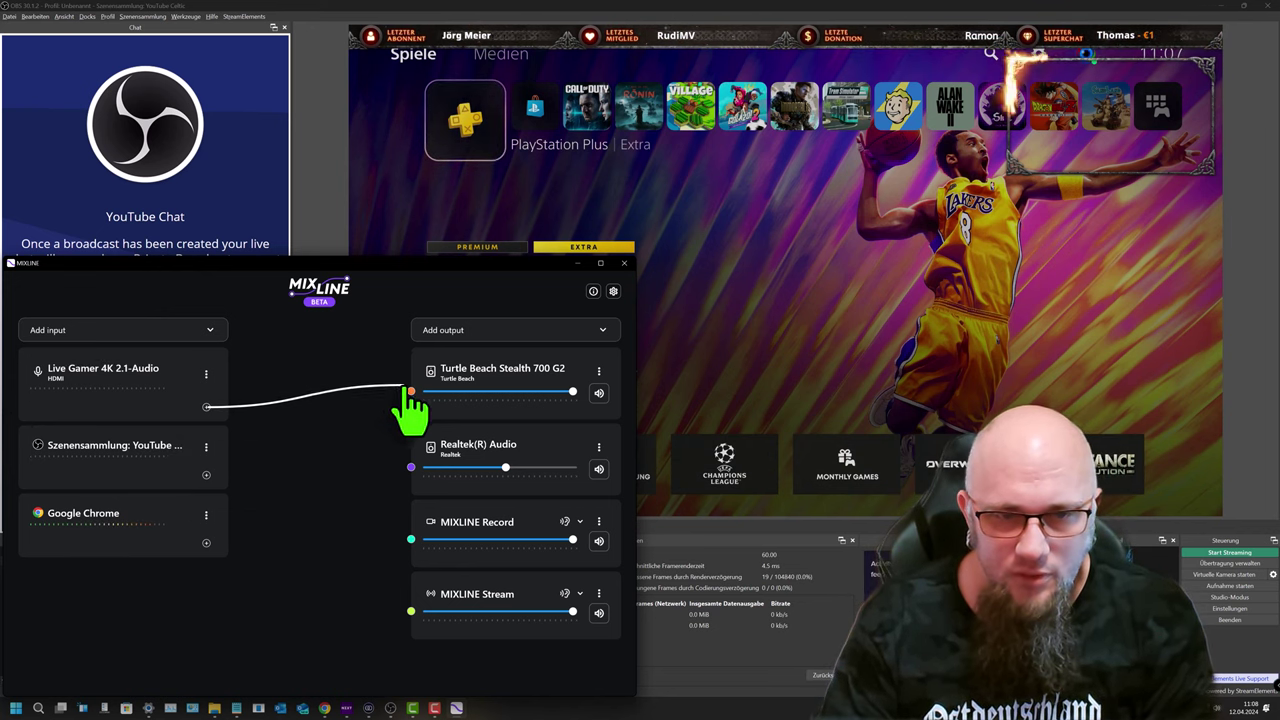
left_click_drag(408, 390, 410, 468)
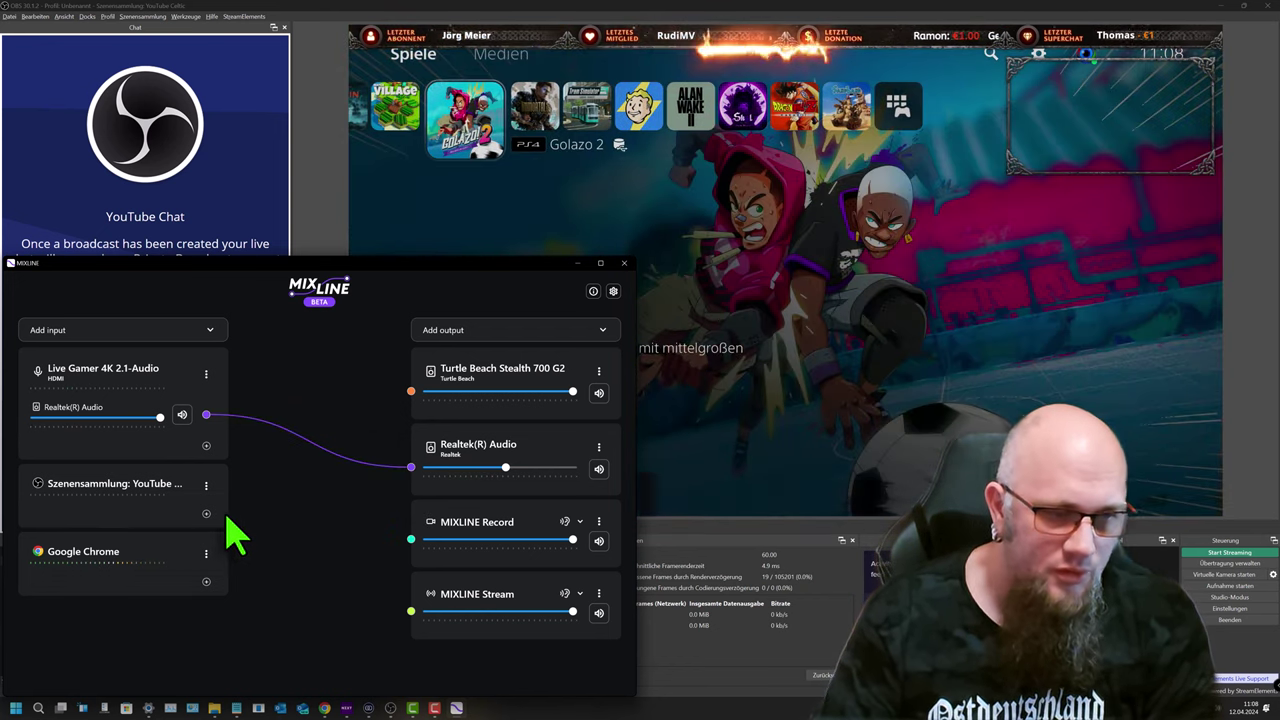
left_click(206, 485)
left_click(255, 563)
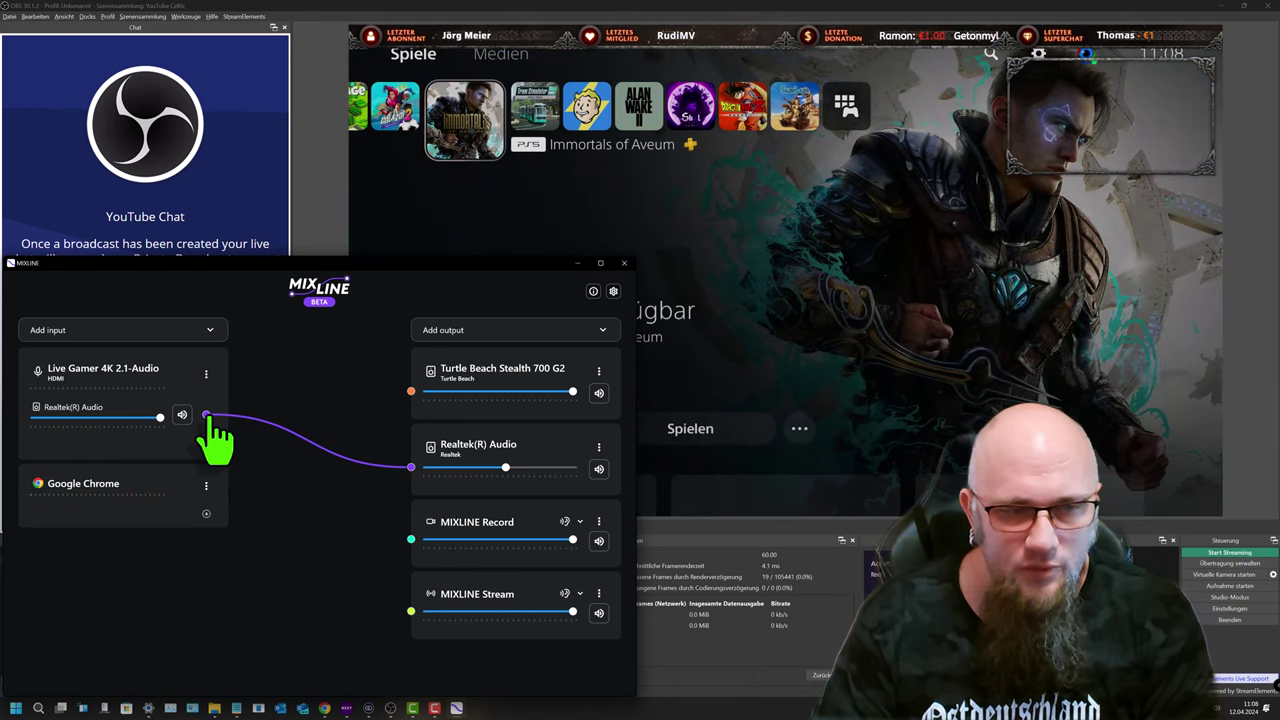
Route Live Gamer 4K 2.1-Audio to Turtle Beach Stealth 700 G2 as well, disconnecting and reconnecting that link once.
left_click_drag(206, 415, 413, 372)
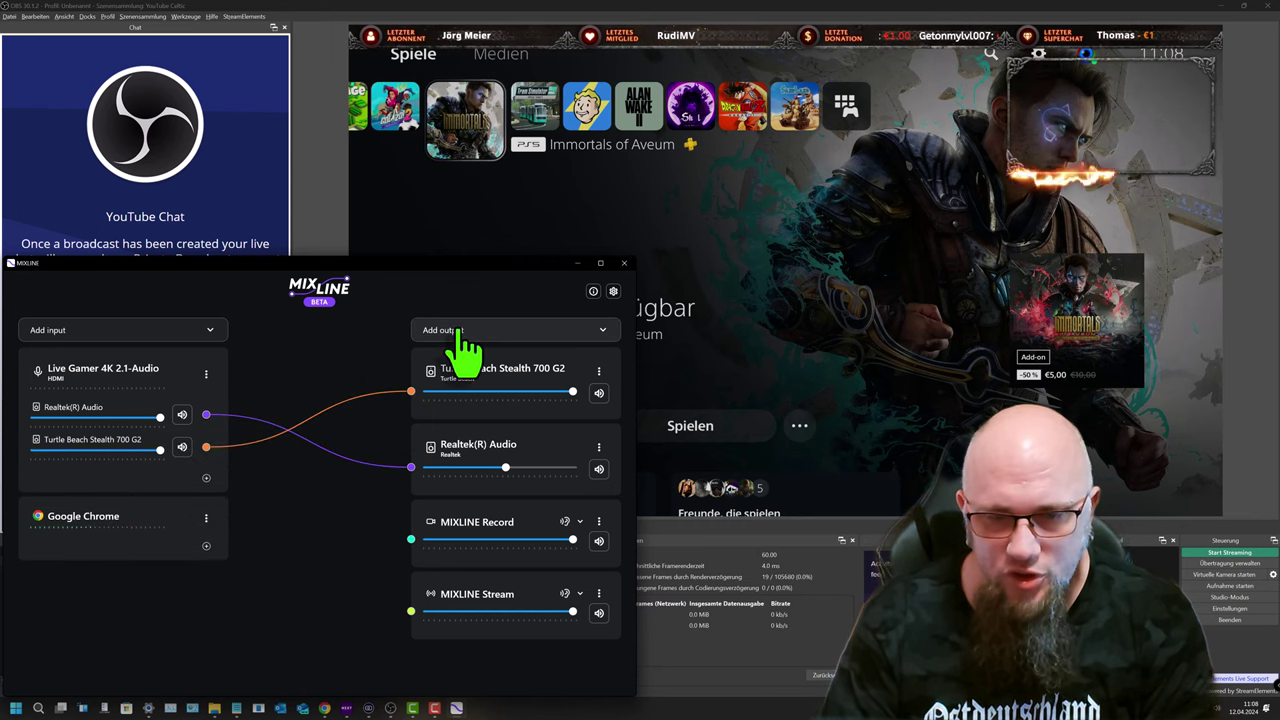
left_click_drag(449, 297, 955, 110)
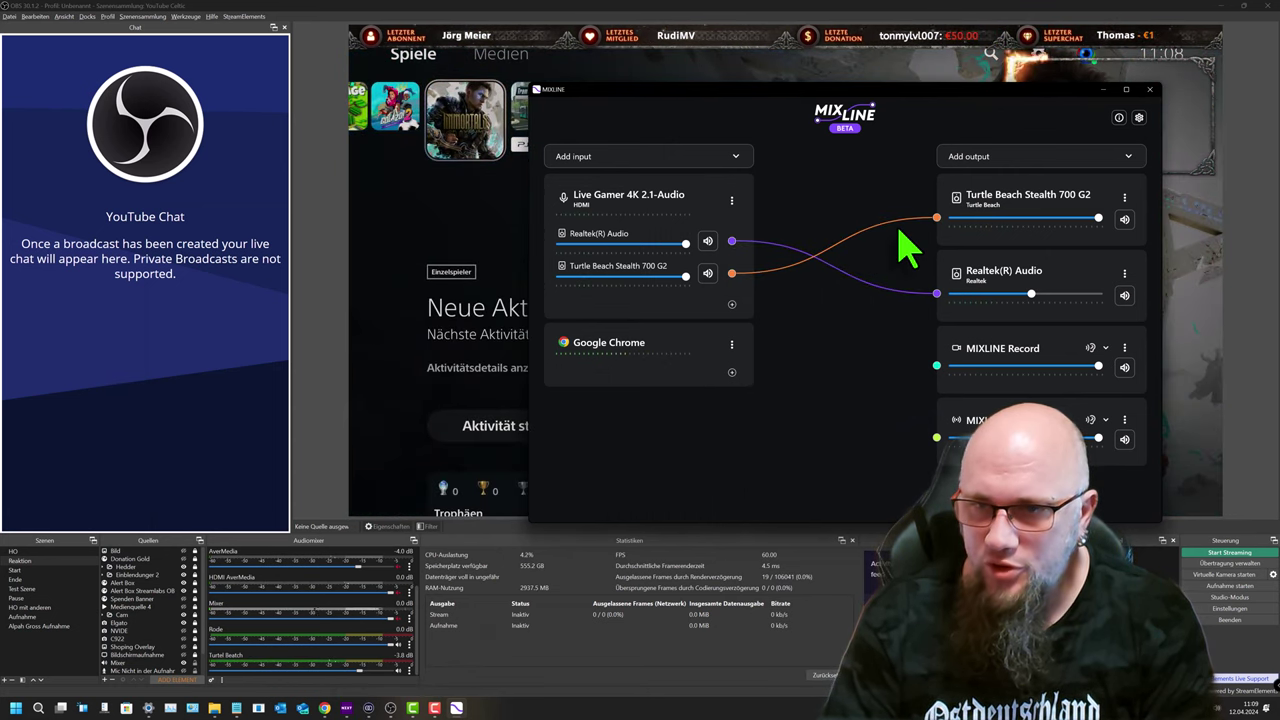
left_click(760, 272)
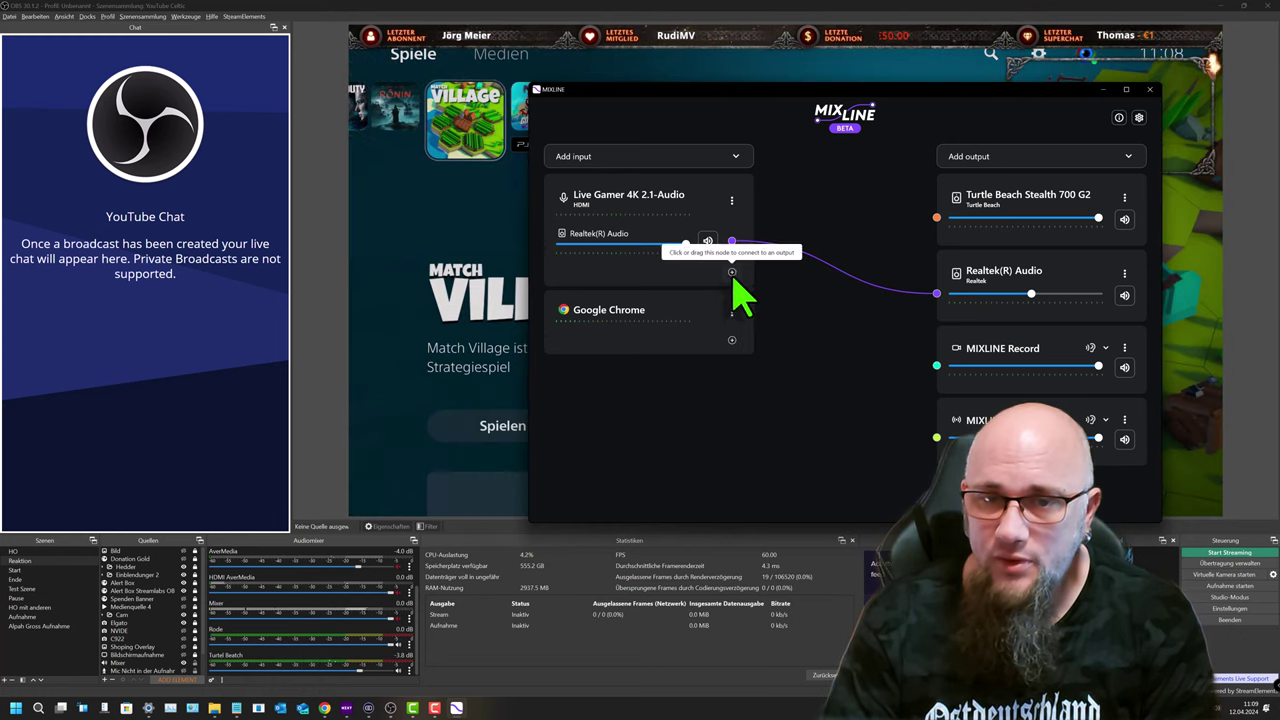
left_click_drag(937, 220, 936, 218)
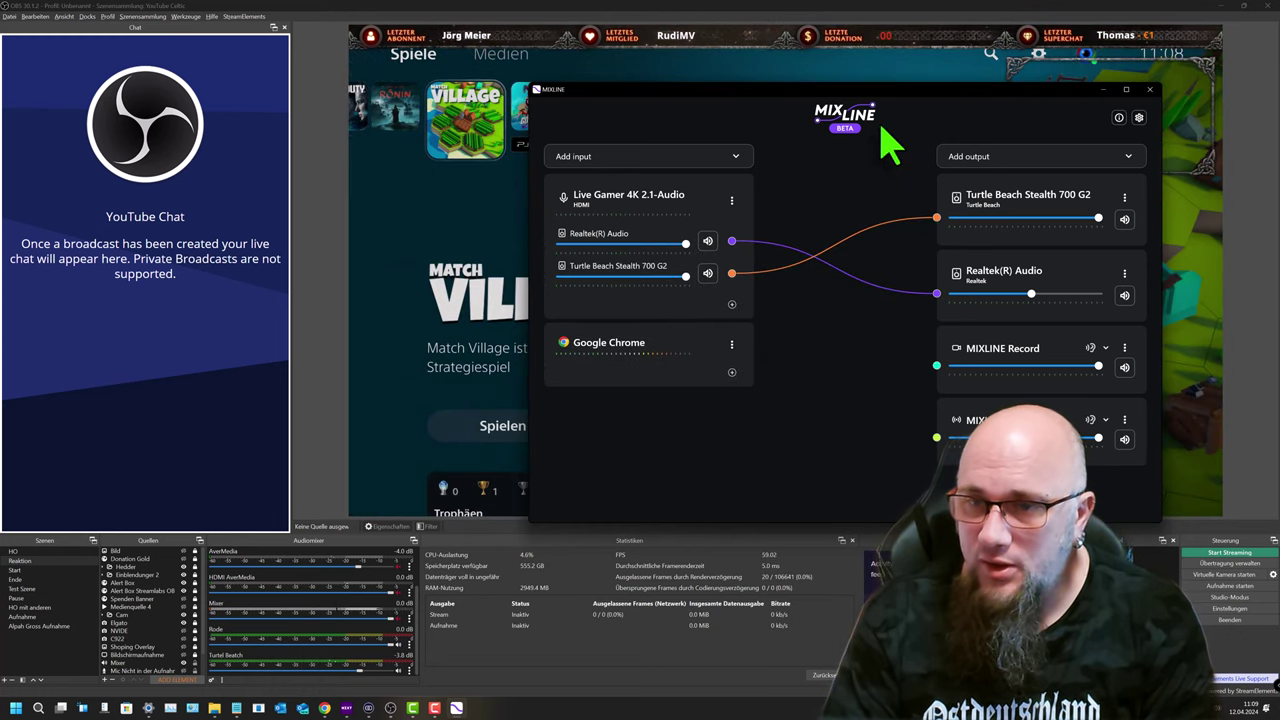
left_click_drag(918, 110, 407, 62)
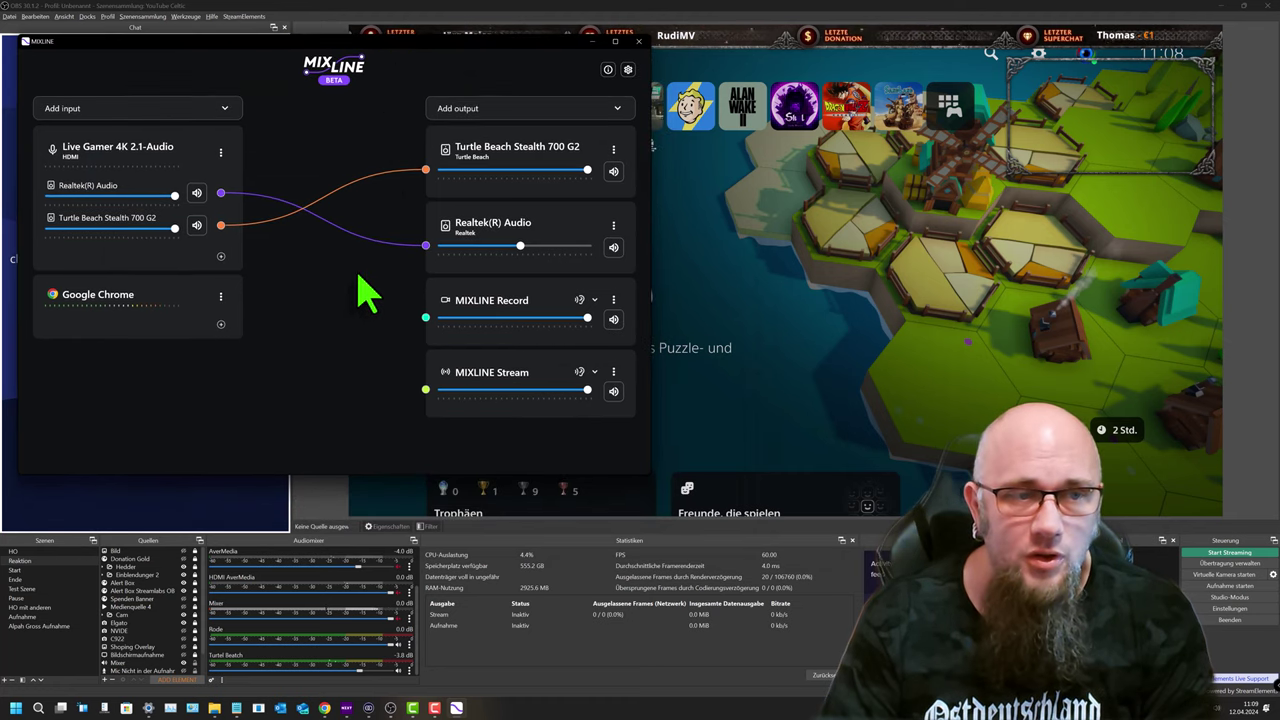
Route Google Chrome to Realtek(R) Audio and vary the Chrome and Live Gamer volumes sent to that output.
left_click_drag(221, 325, 426, 247)
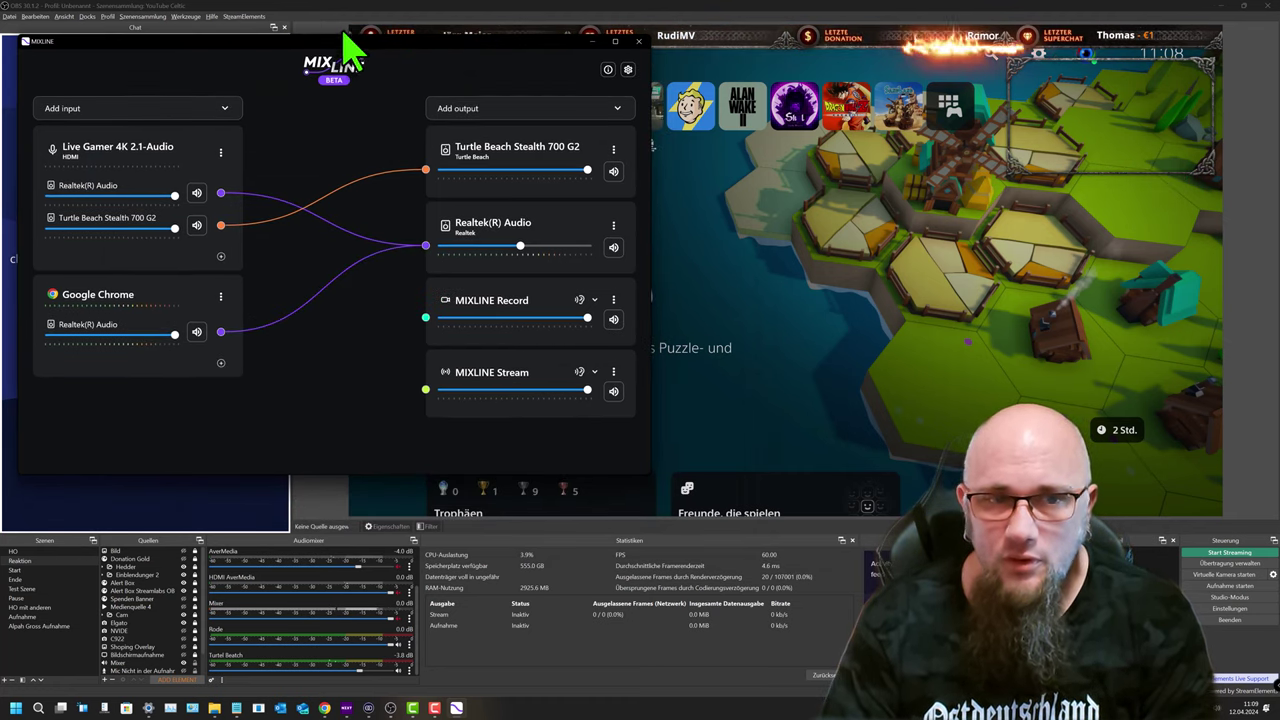
left_click_drag(320, 65, 362, 253)
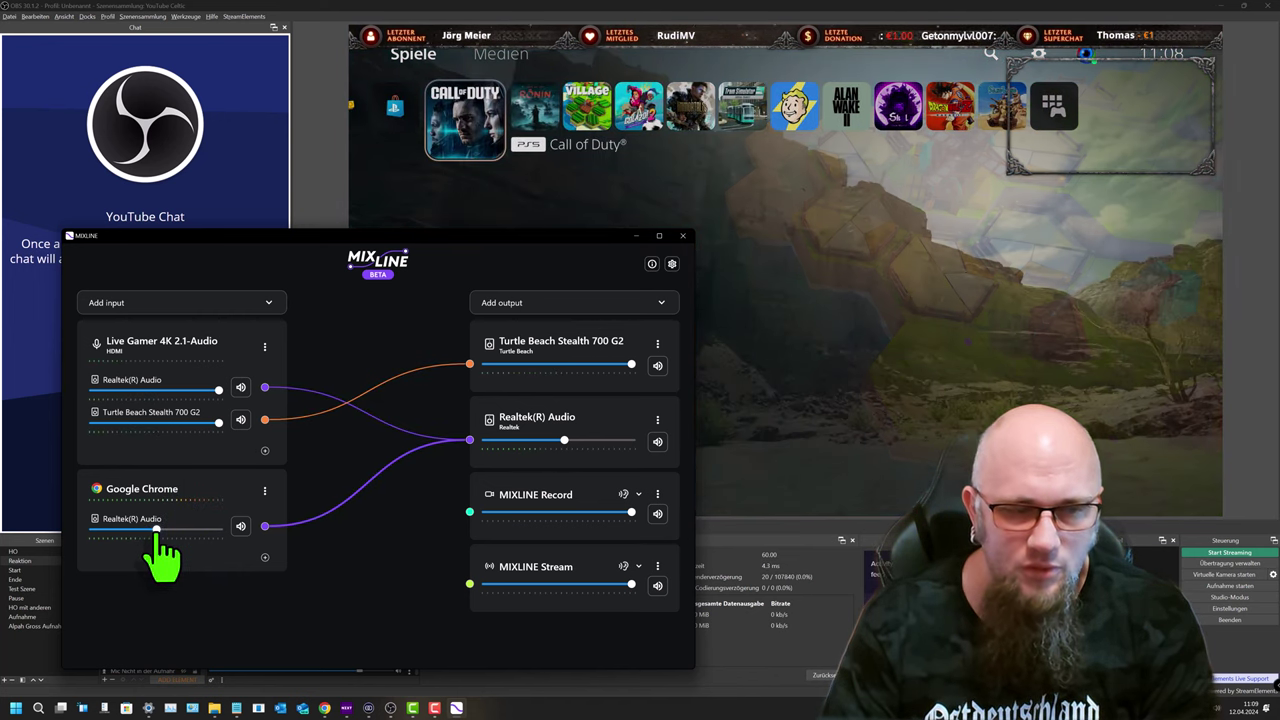
left_click_drag(157, 530, 119, 531)
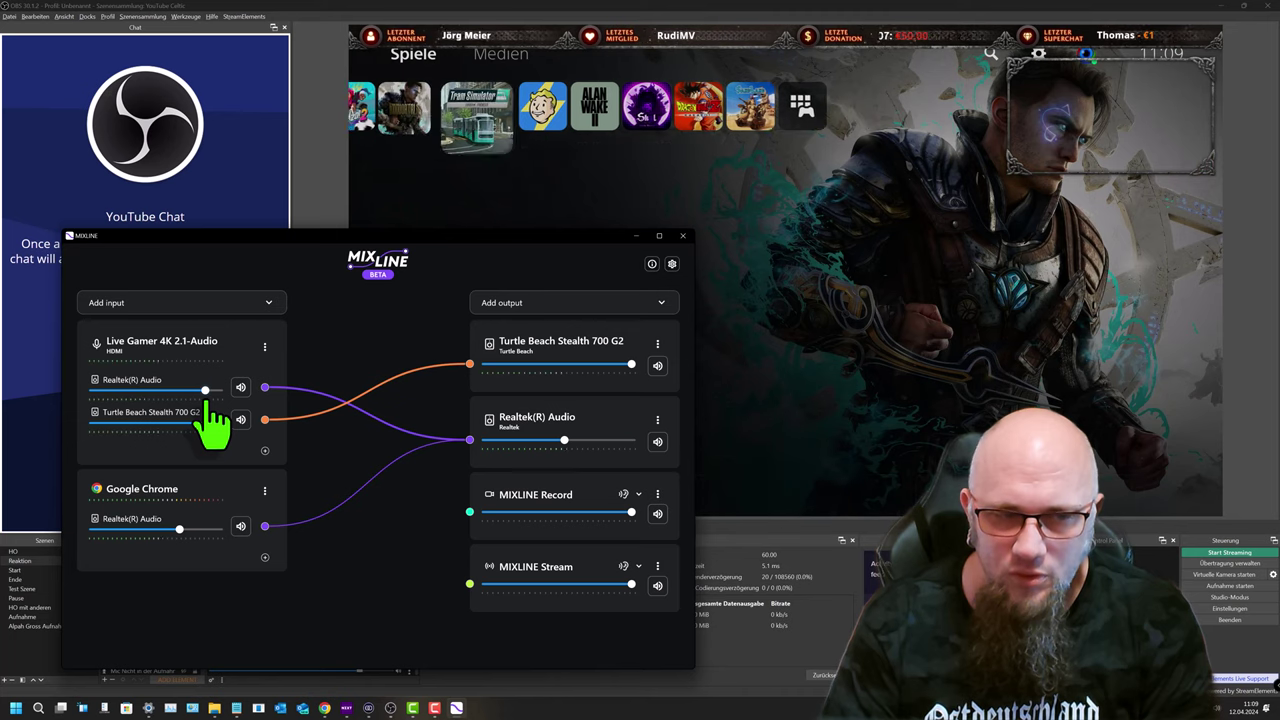
left_click_drag(209, 398, 234, 408)
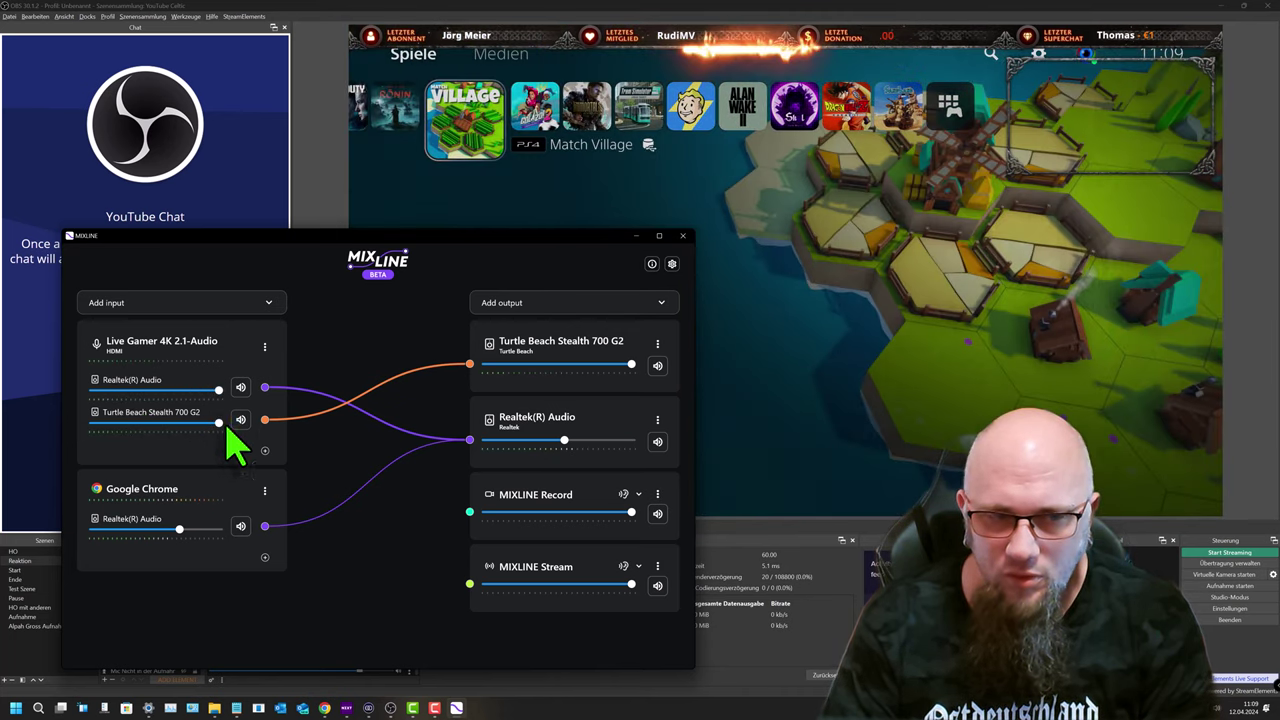
Mute Google Chrome's Realtek feed, and disconnect both Google Chrome and Live Gamer 4K 2.1-Audio from all outputs.
left_click(240, 527)
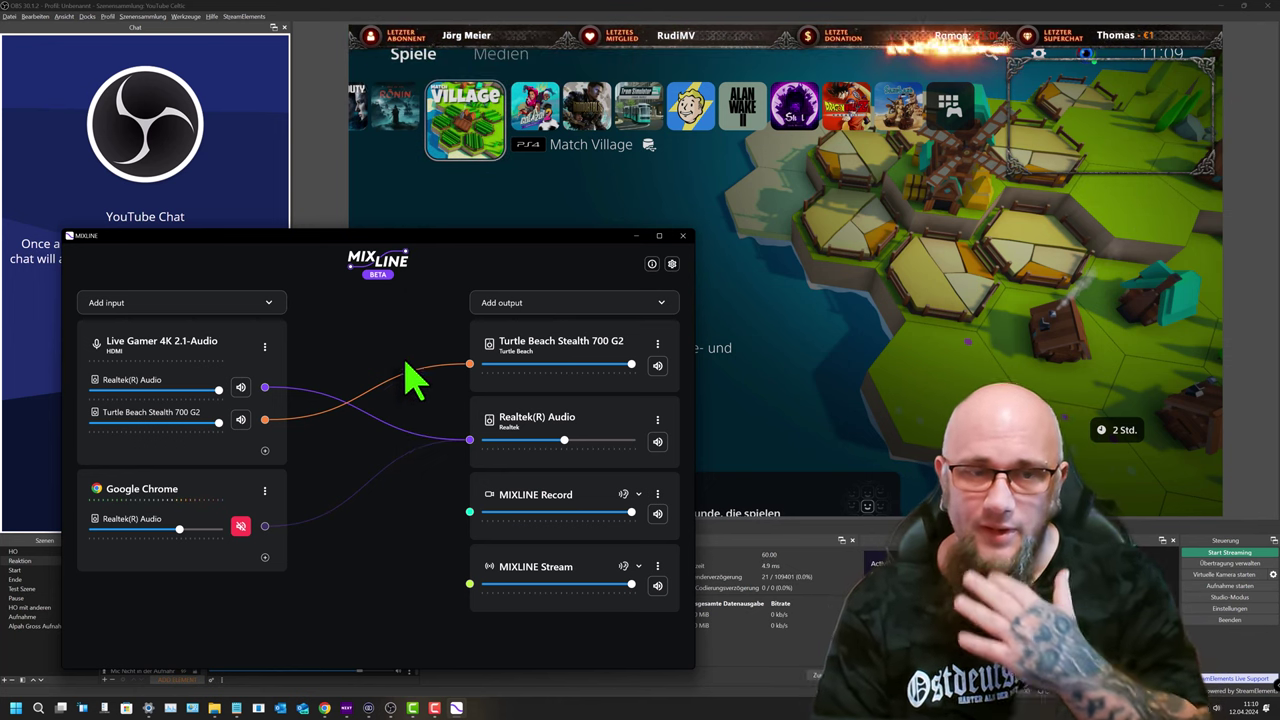
left_click(265, 527)
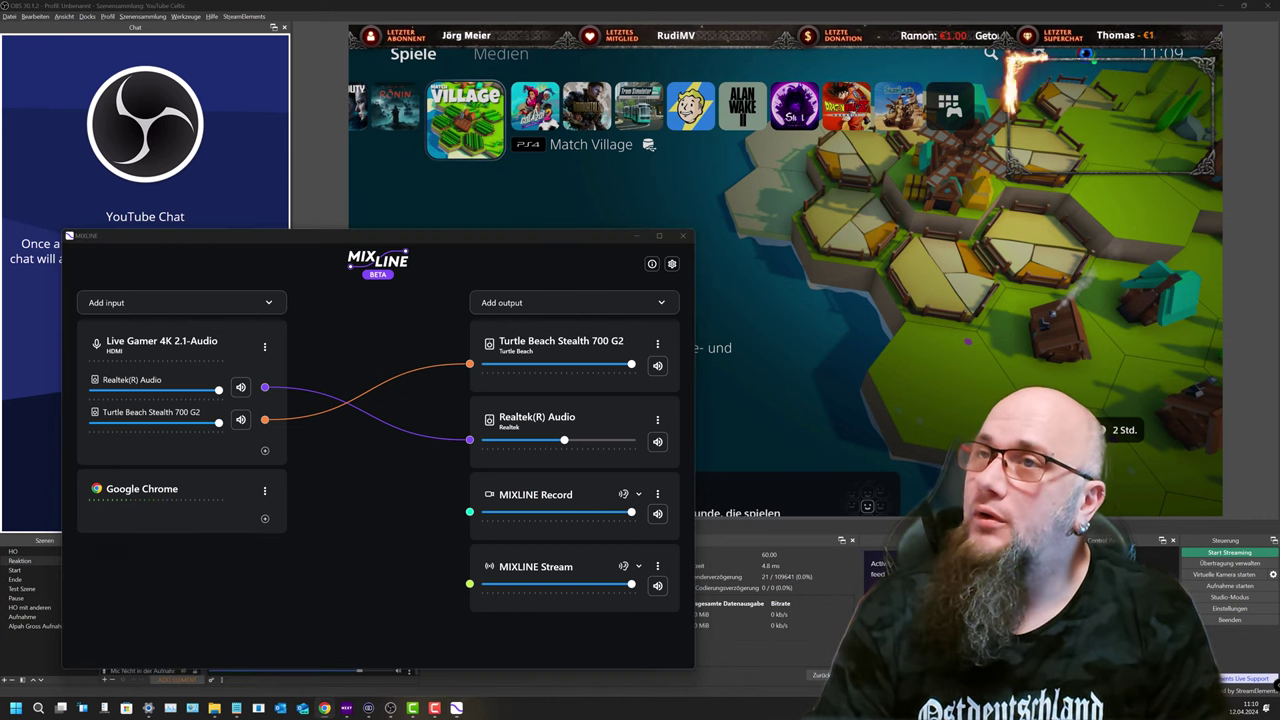
left_click(264, 419)
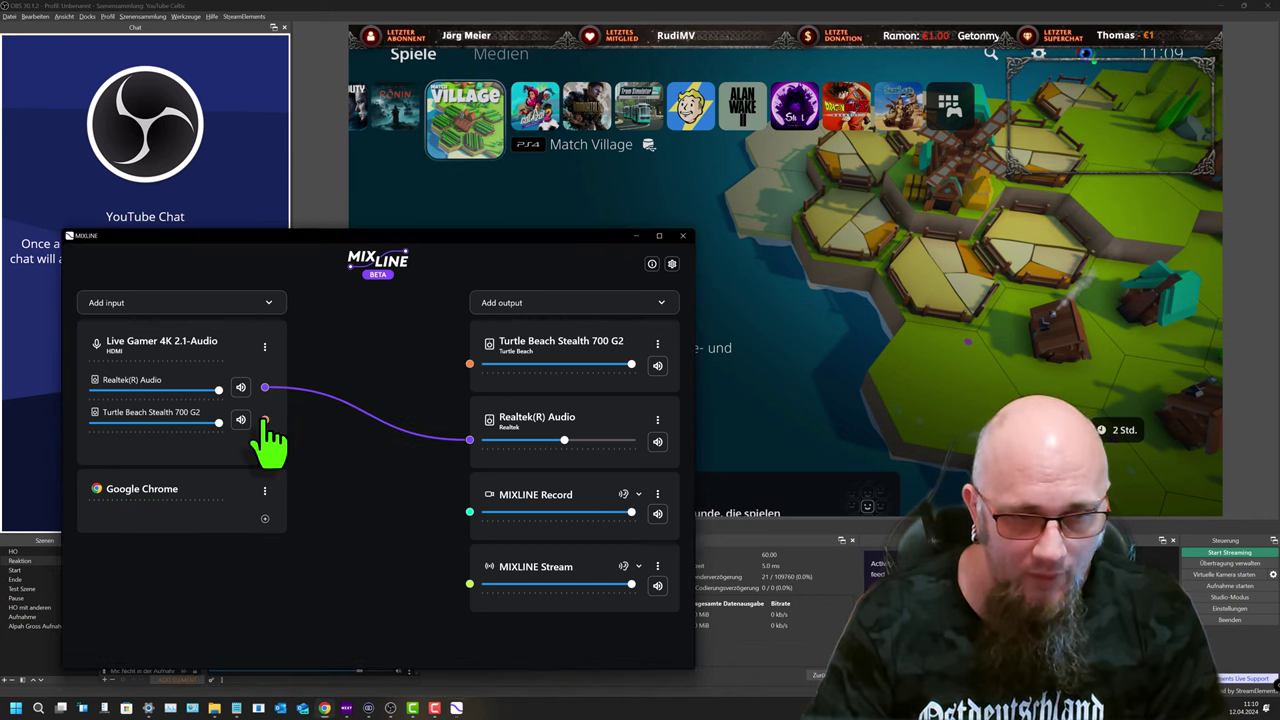
left_click(265, 418)
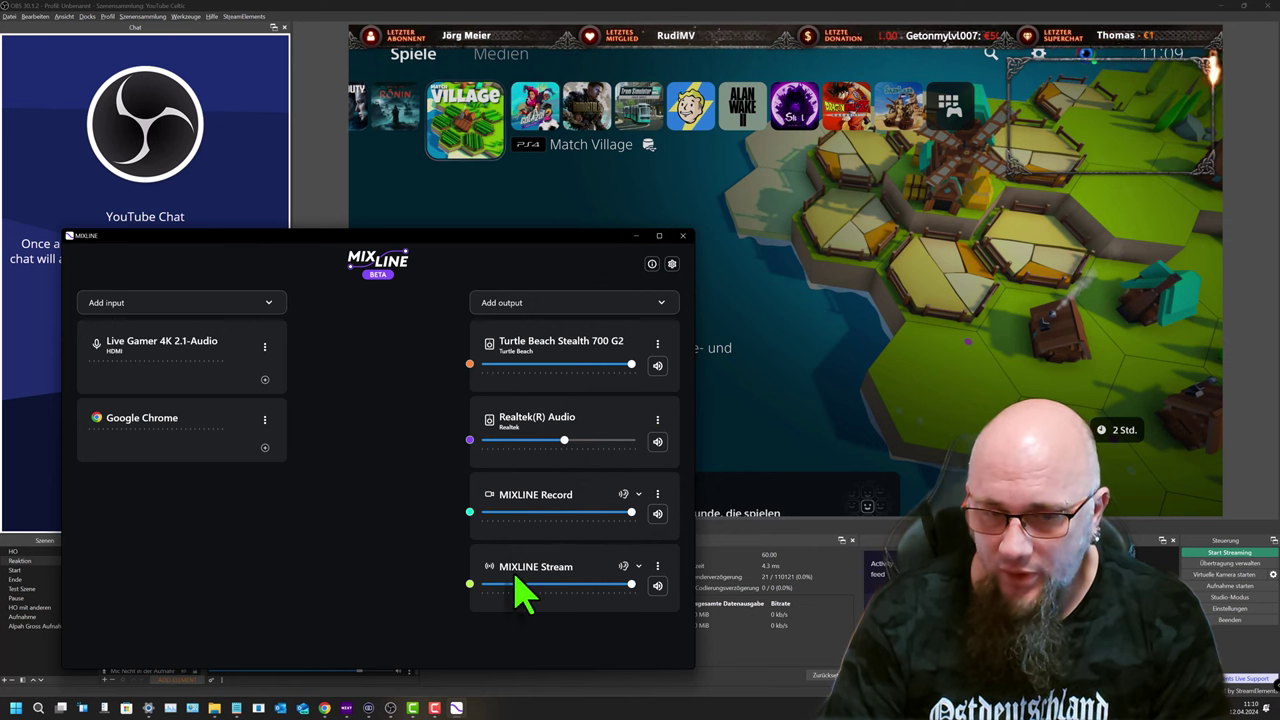
left_click(586, 303)
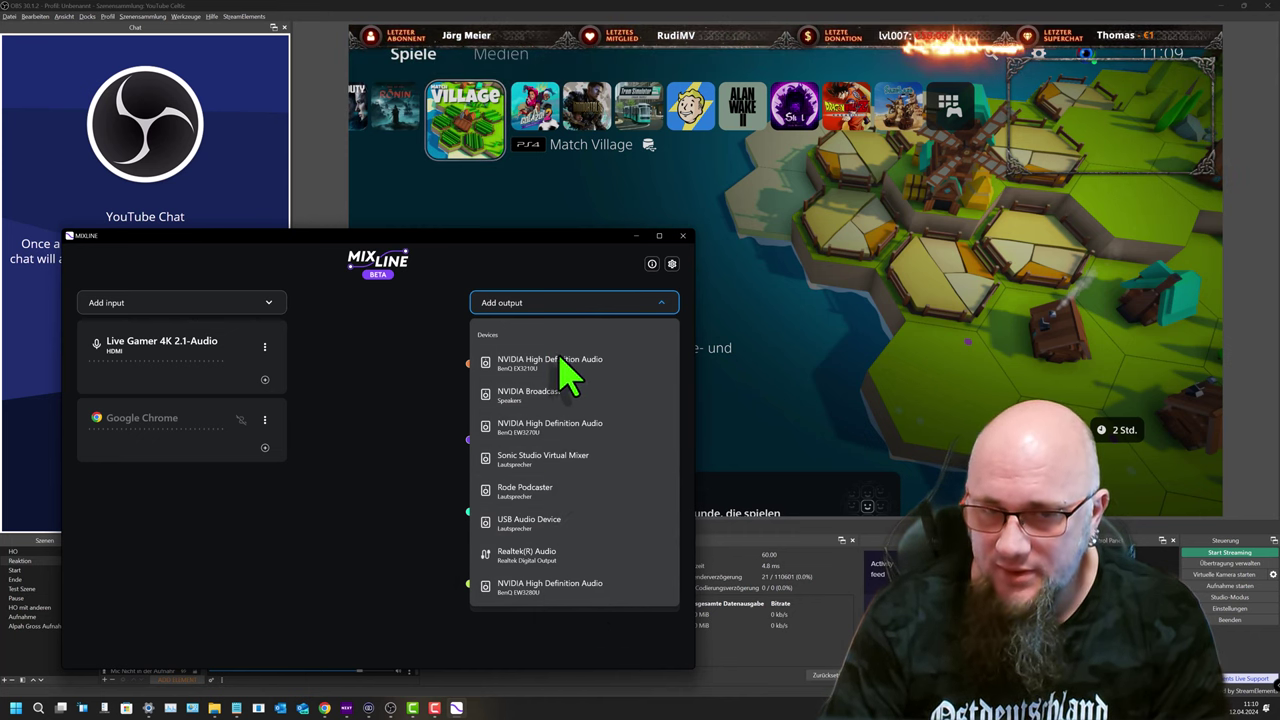
left_click(363, 623)
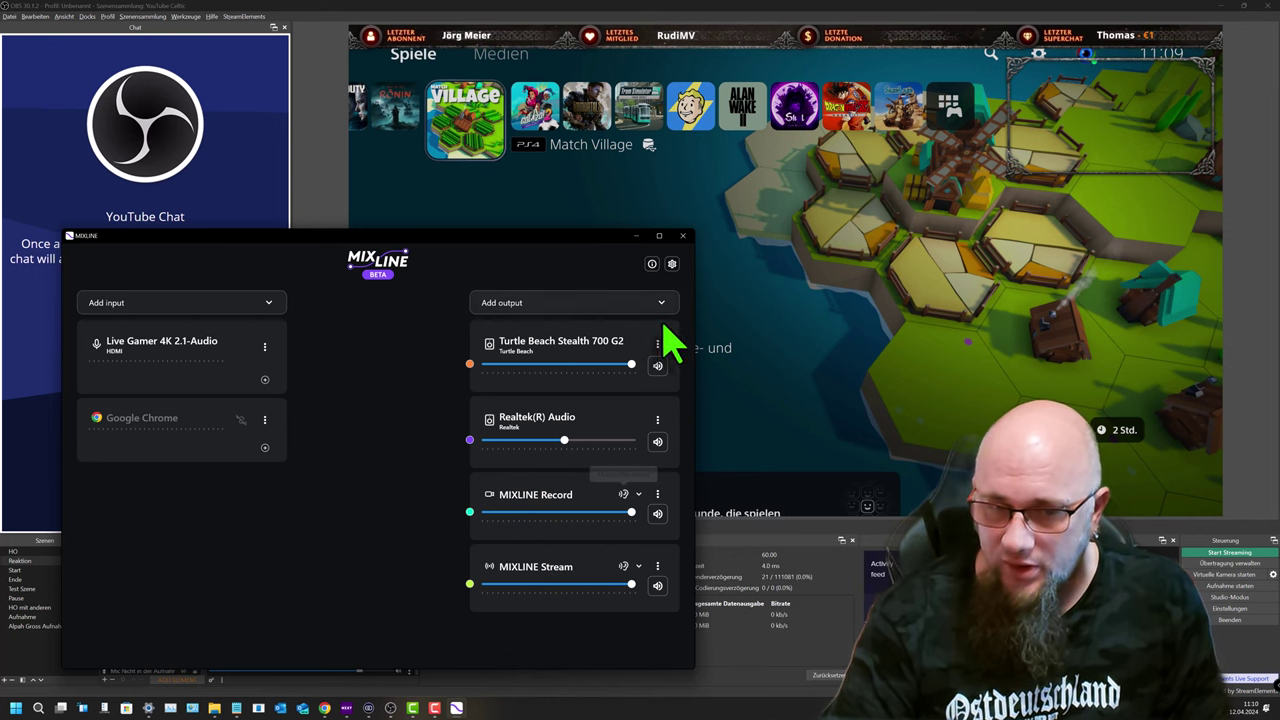
left_click(640, 240)
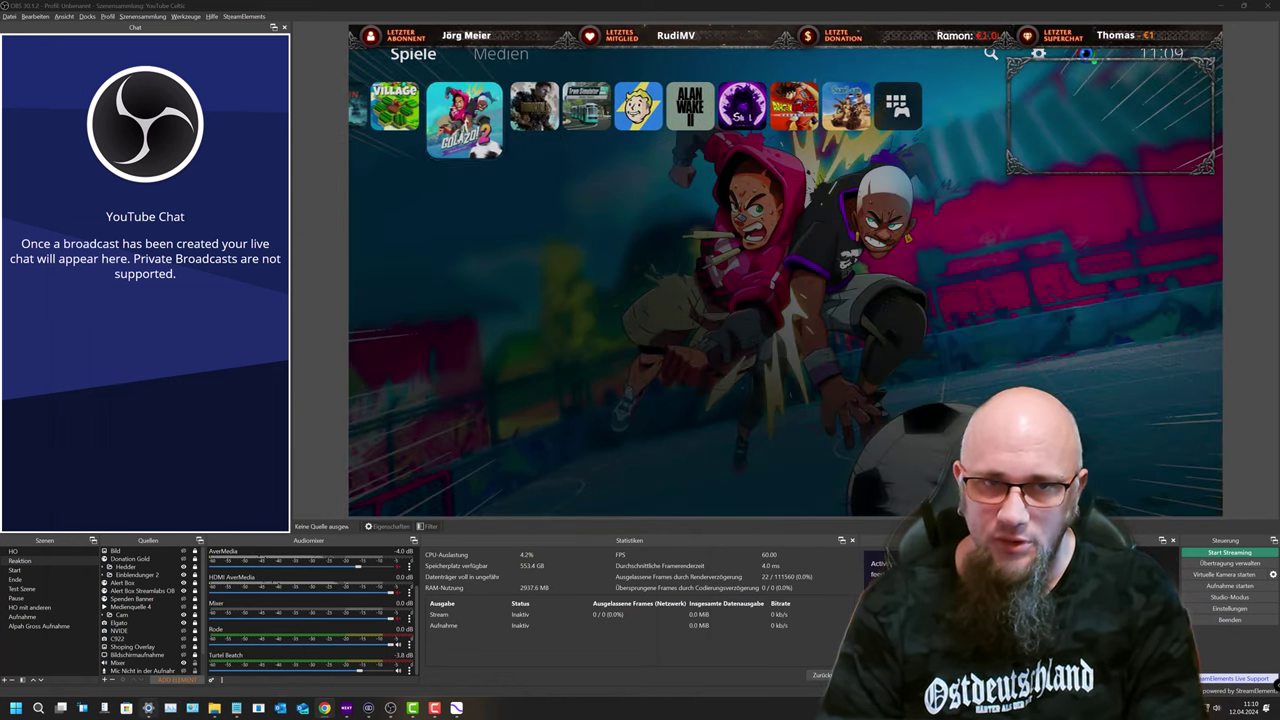
left_click(456, 708)
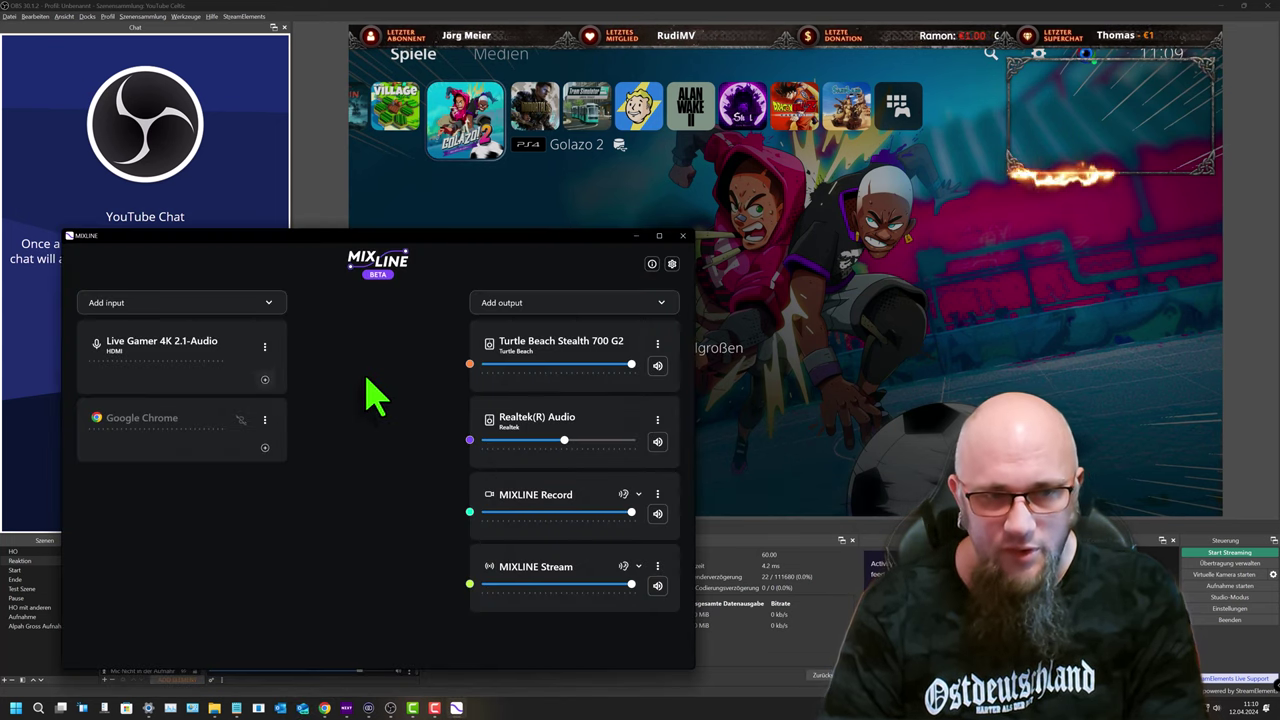
Route Live Gamer 4K 2.1-Audio to the MIXLINE Stream output and minimize MIXLINE.
left_click_drag(265, 380, 470, 584)
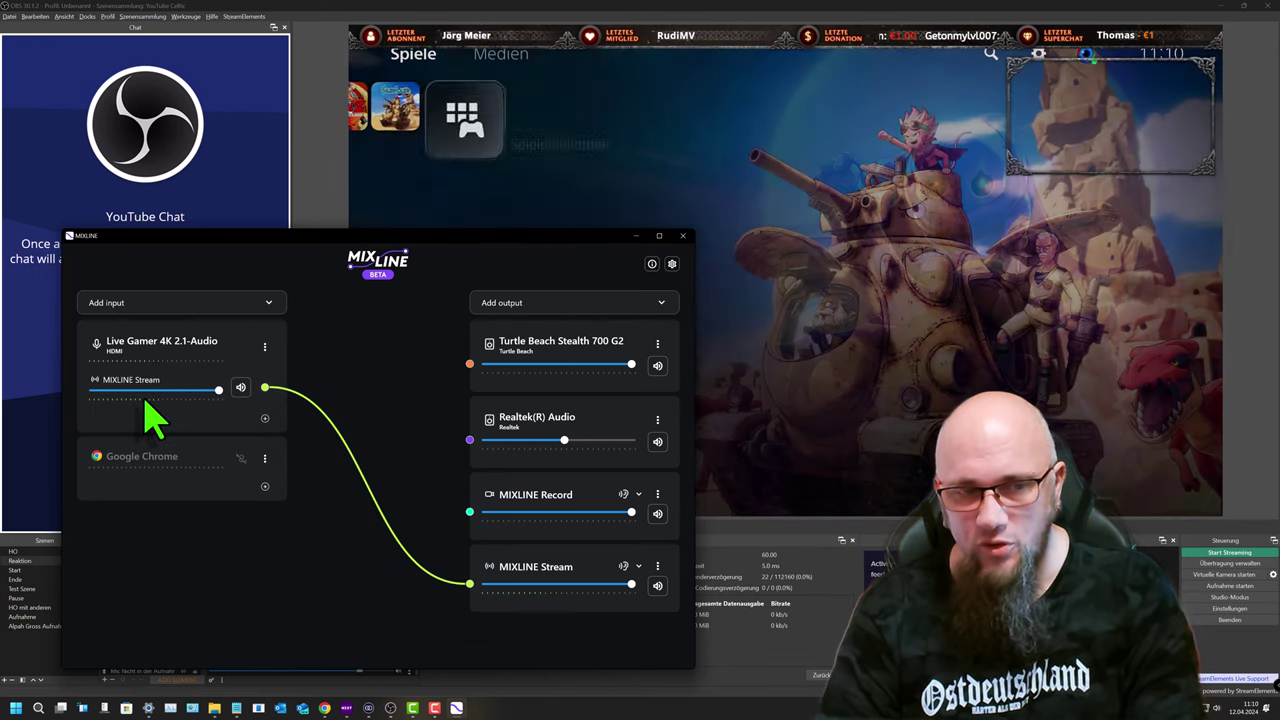
left_click(637, 237)
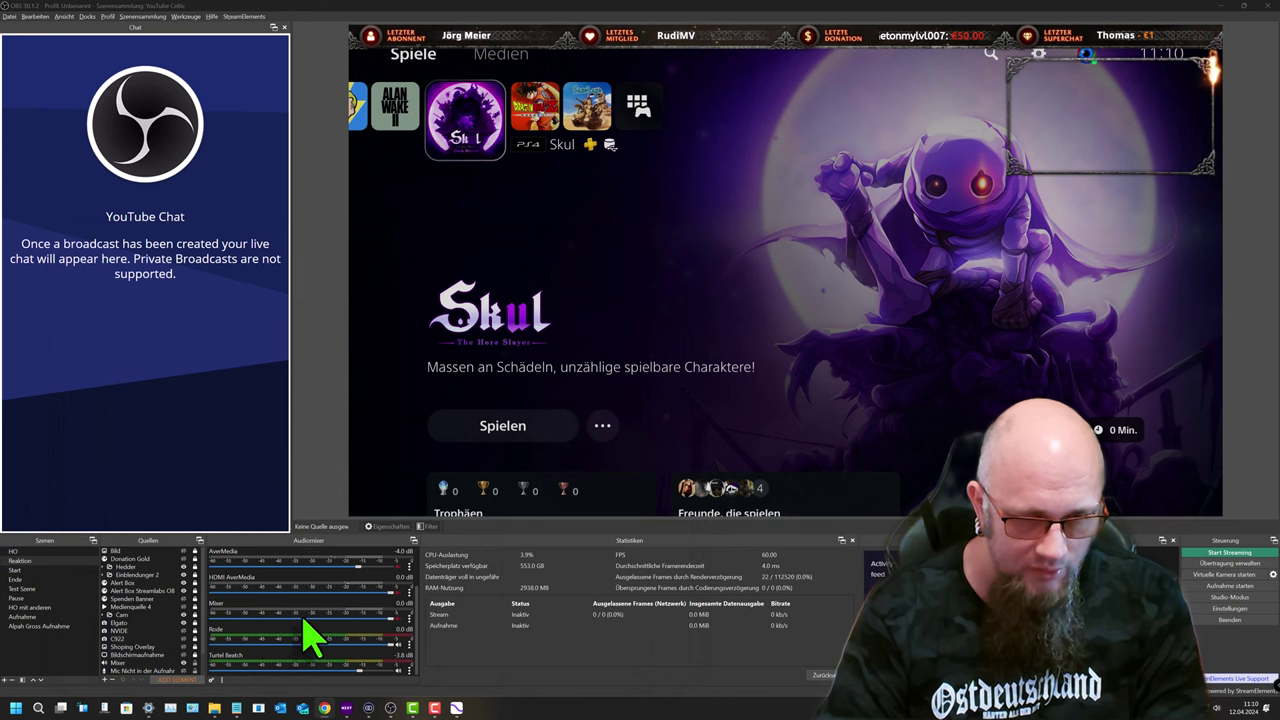
Examine the device choices in the Mixer audio source's properties, and close them without changing the device.
left_click(409, 617)
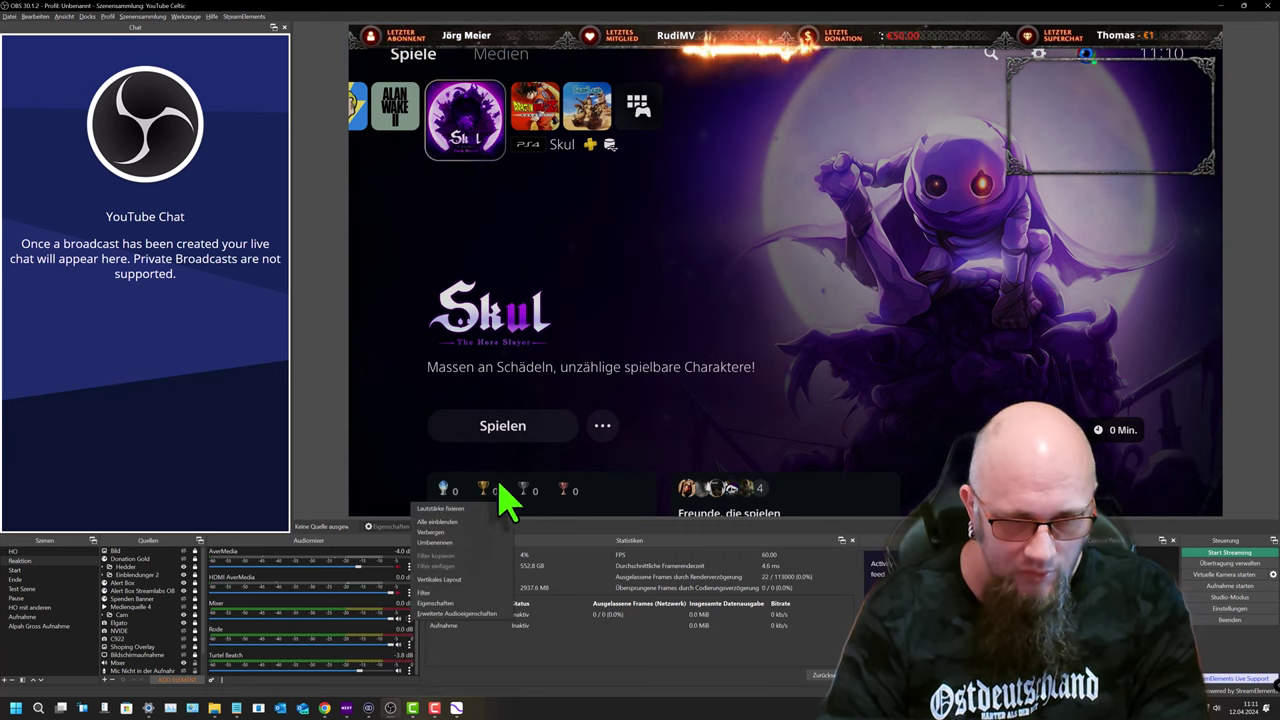
left_click(456, 604)
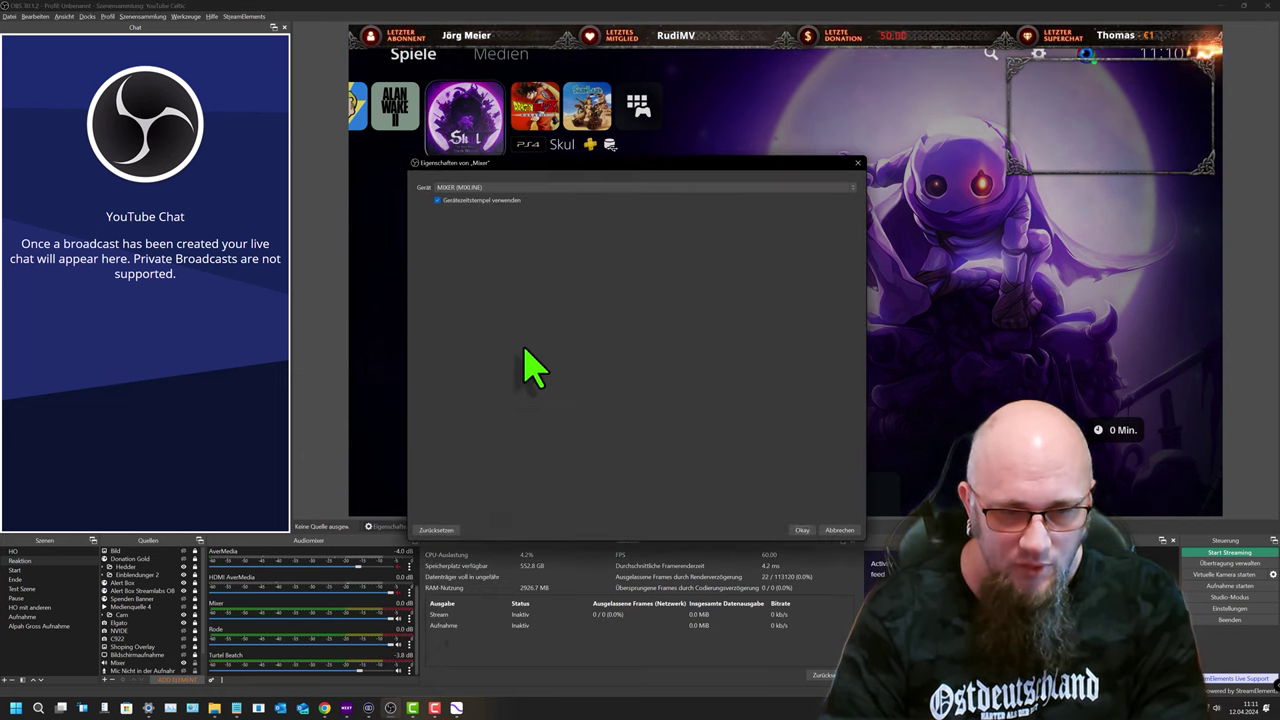
left_click(480, 188)
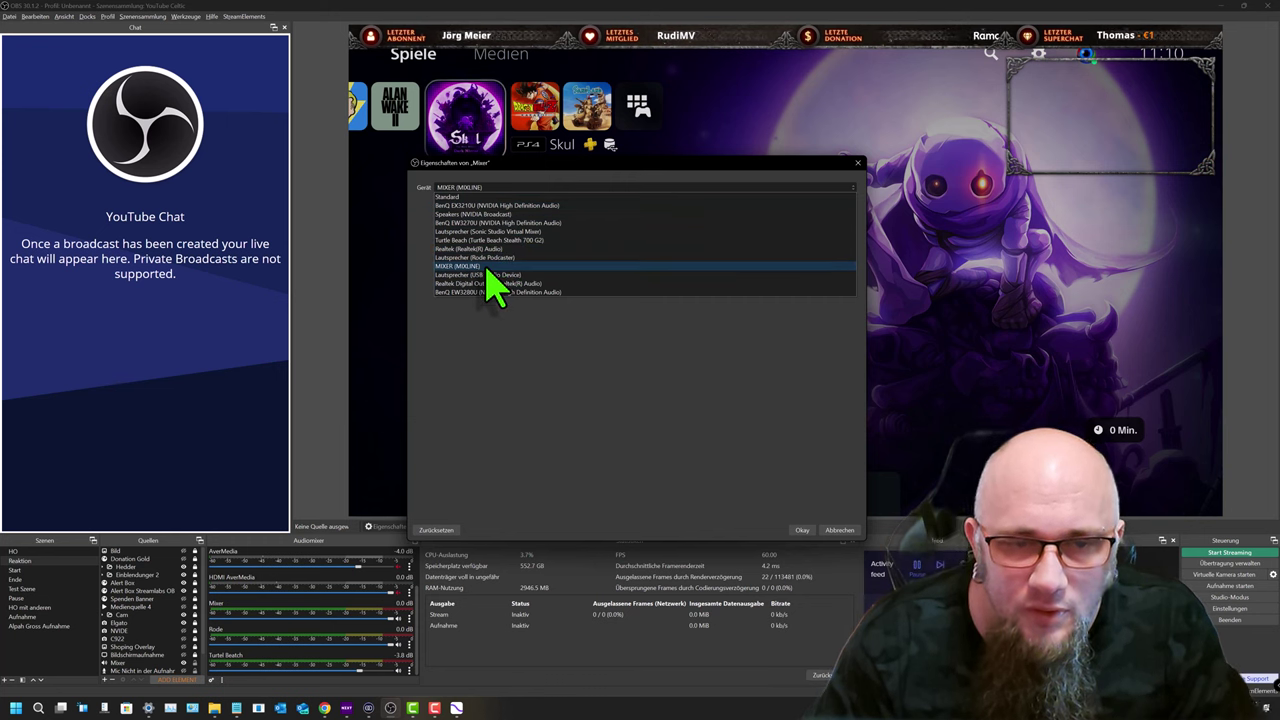
left_click(858, 163)
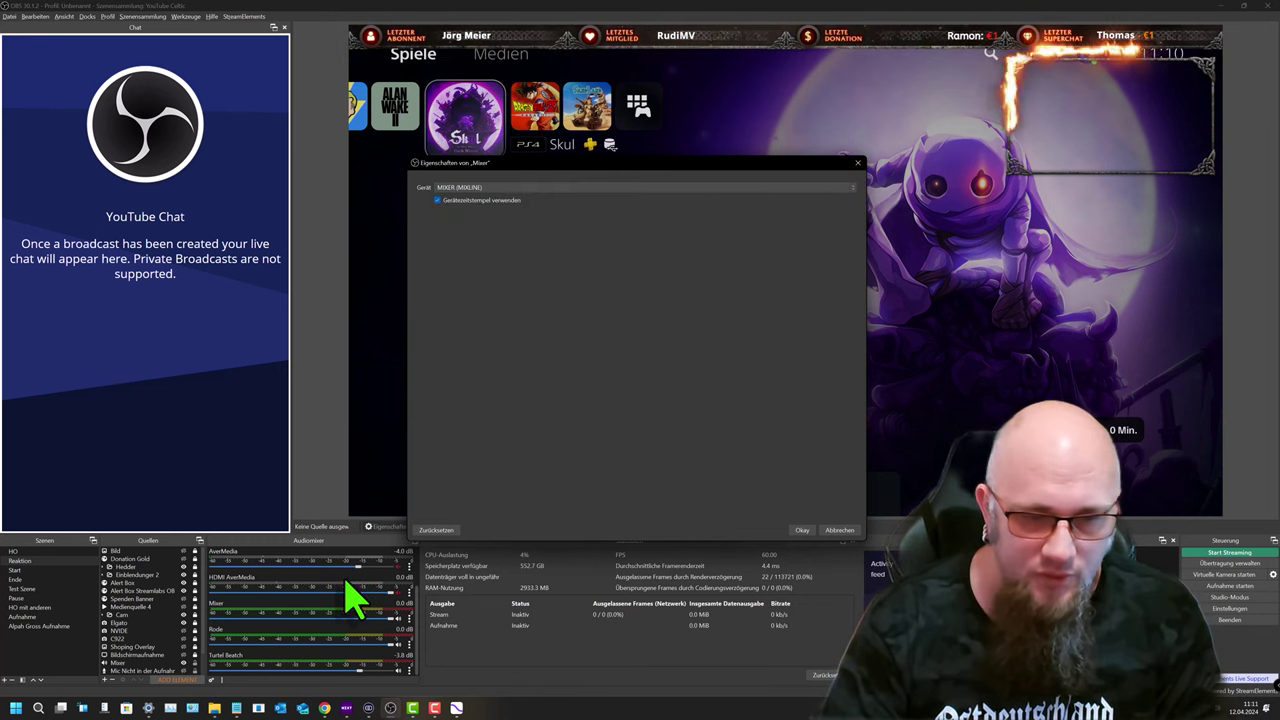
left_click(858, 163)
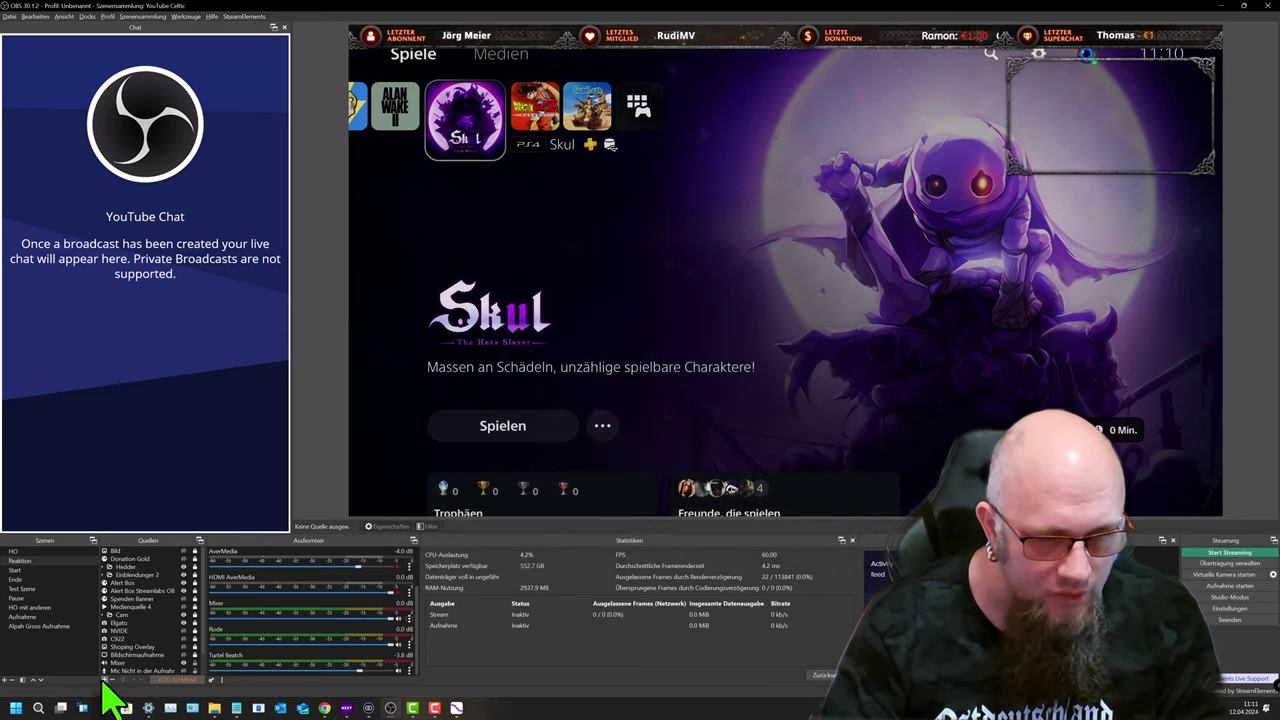
Create a new audio input capture source named MIXA 2.
left_click(106, 684)
left_click(108, 686)
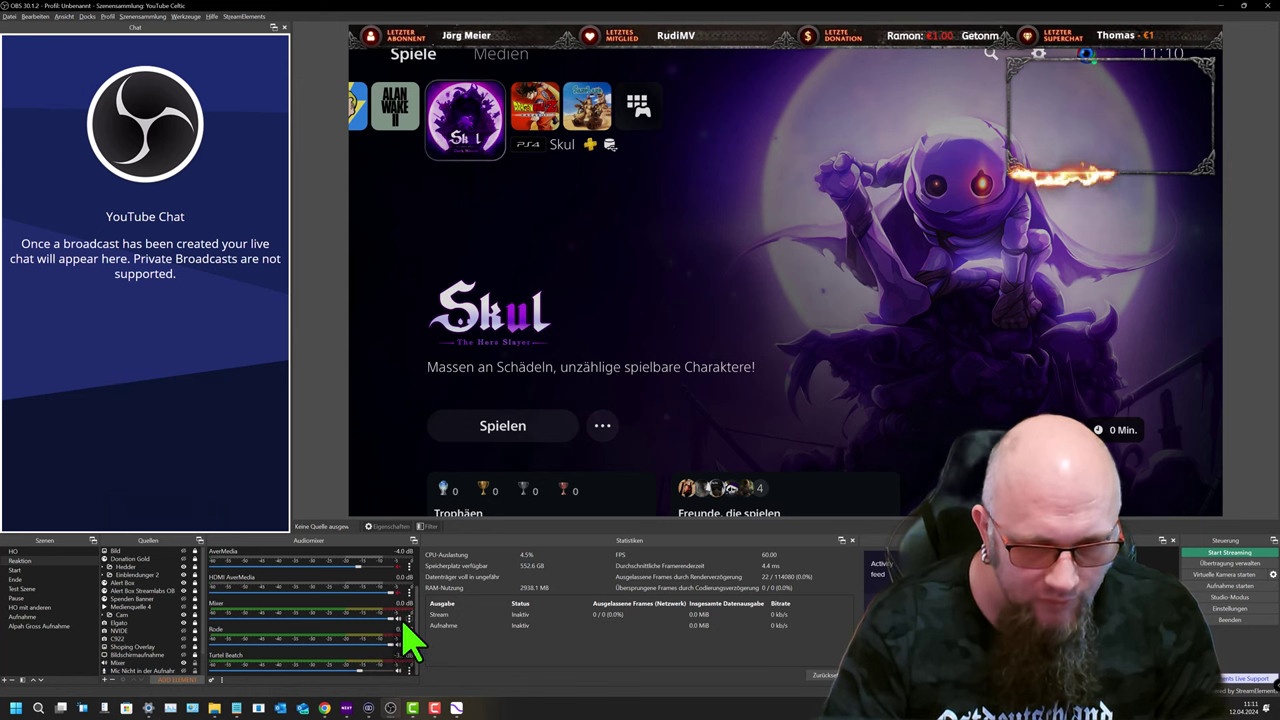
left_click(105, 681)
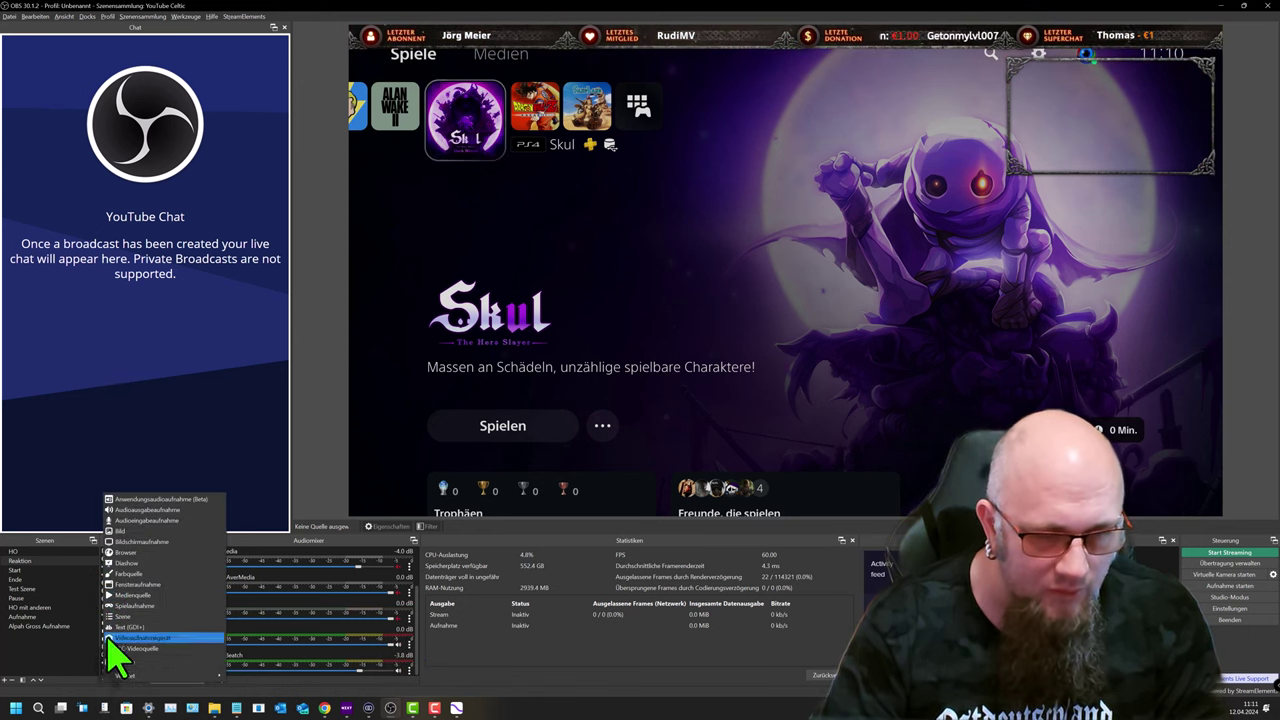
left_click(150, 521)
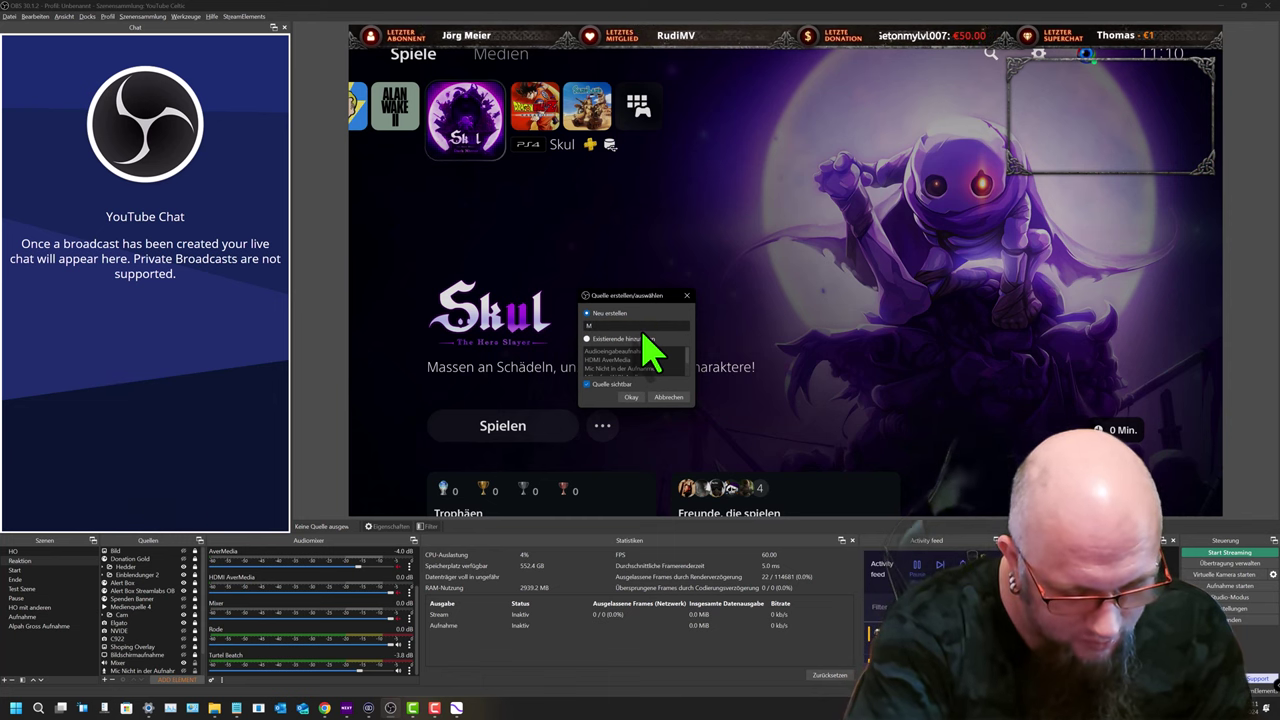
type("MIXA 2")
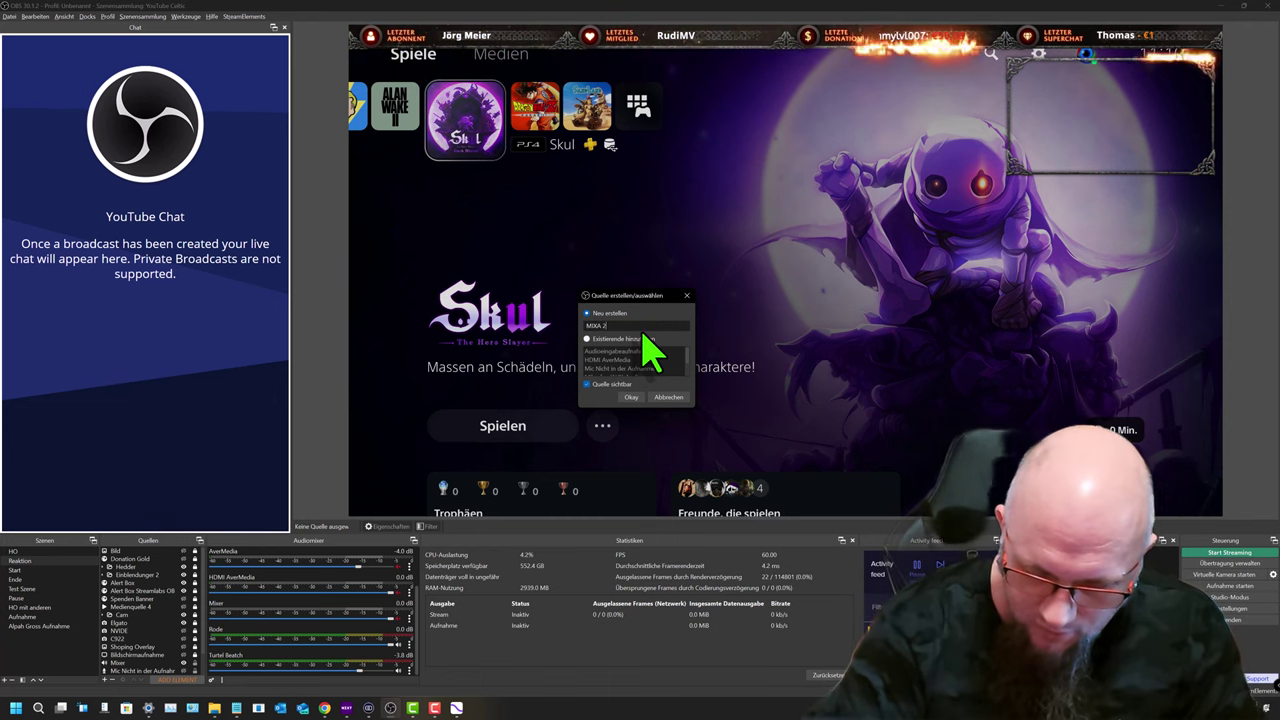
key("Return")
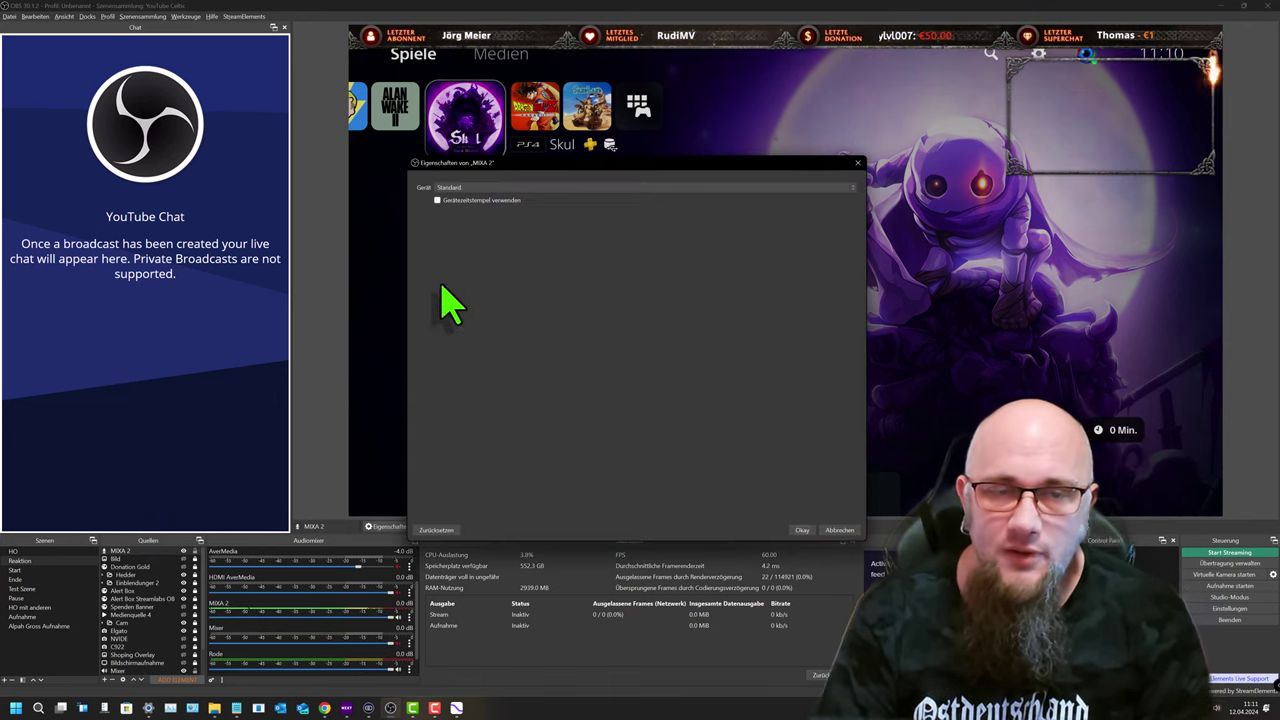
Set MIXA 2's device to Mikrofon Stream (MIXLINE Stream) and confirm its properties.
left_click(484, 189)
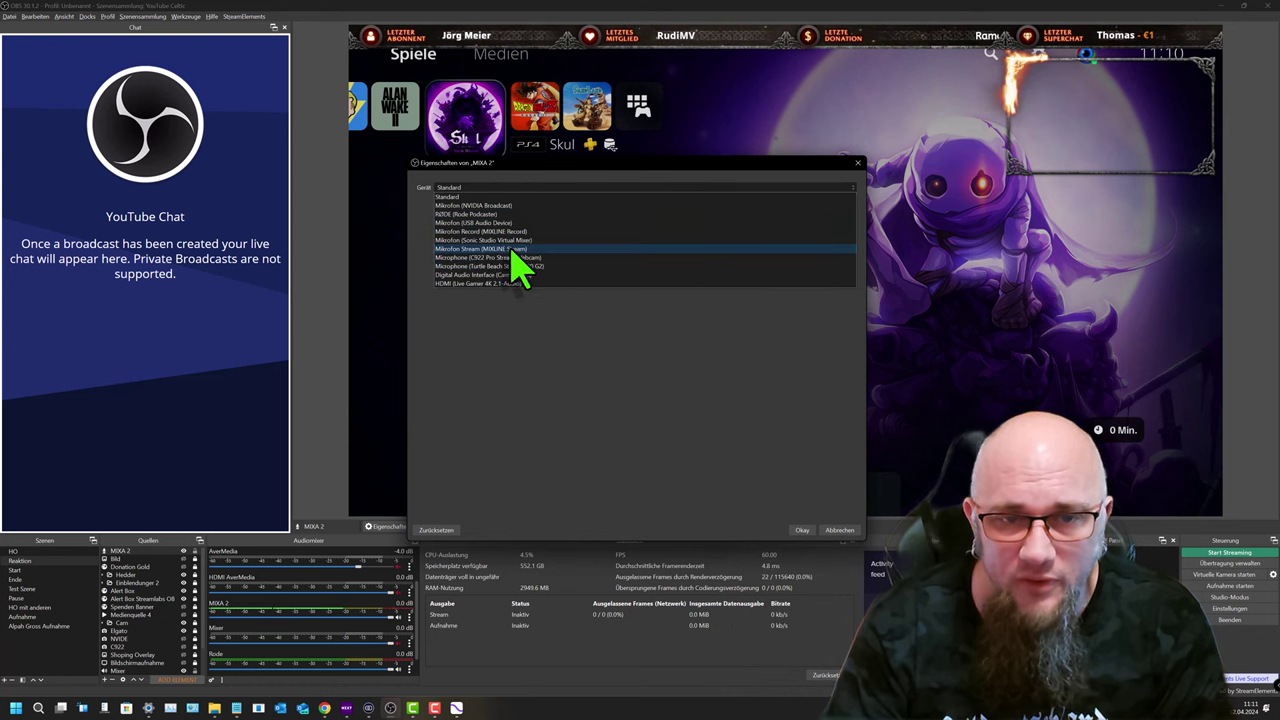
left_click(503, 249)
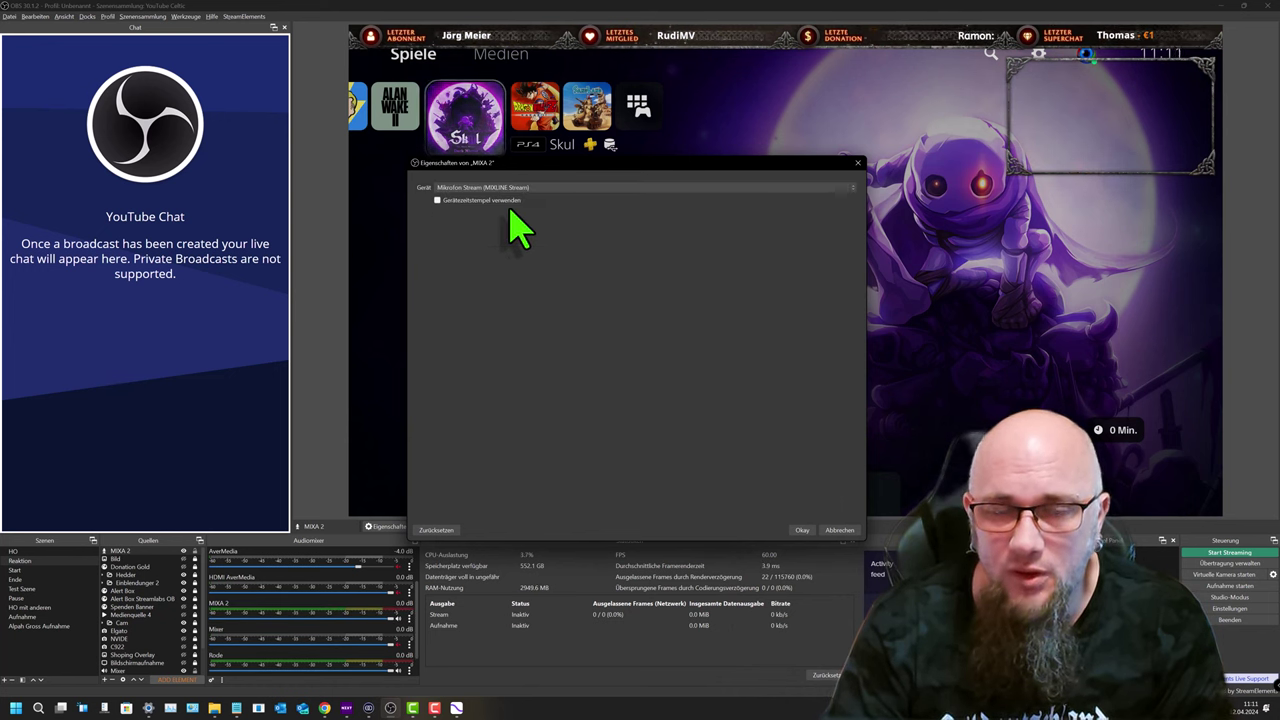
left_click(802, 530)
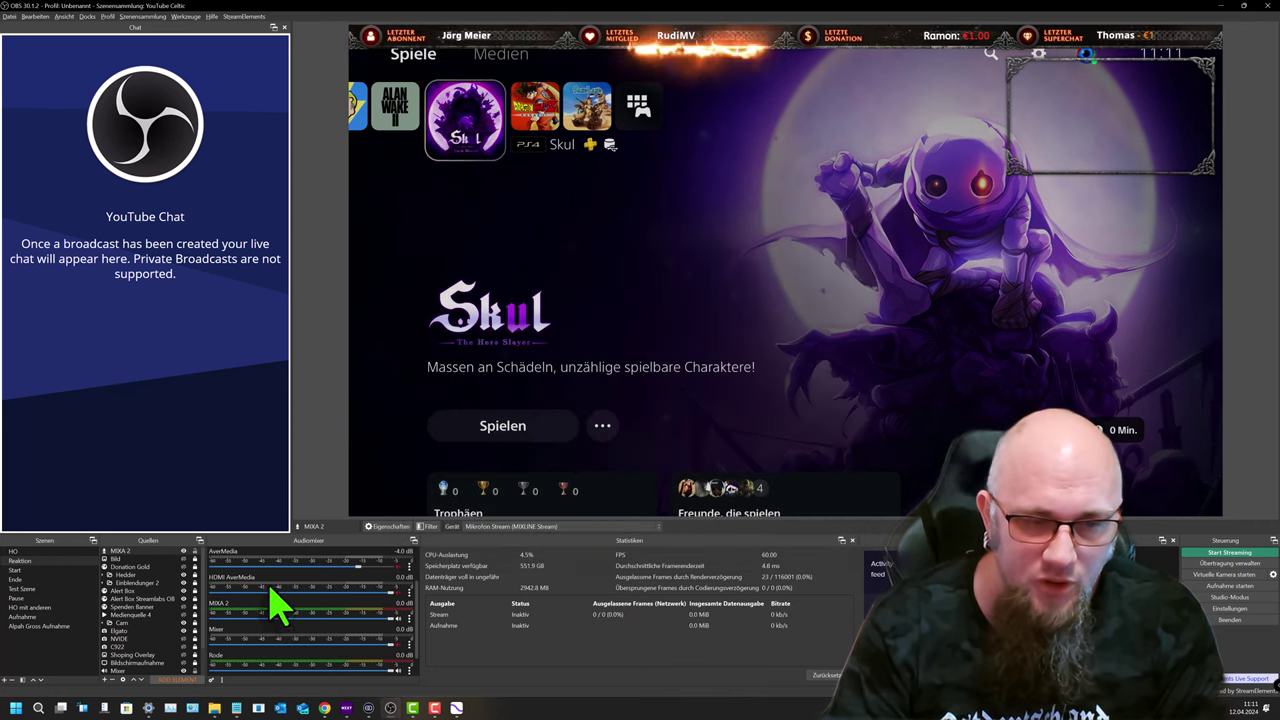
Open the advanced audio properties from MIXA 2 and enlarge the window to examine each source's audio monitoring setting.
scroll(270, 600, "down", 2)
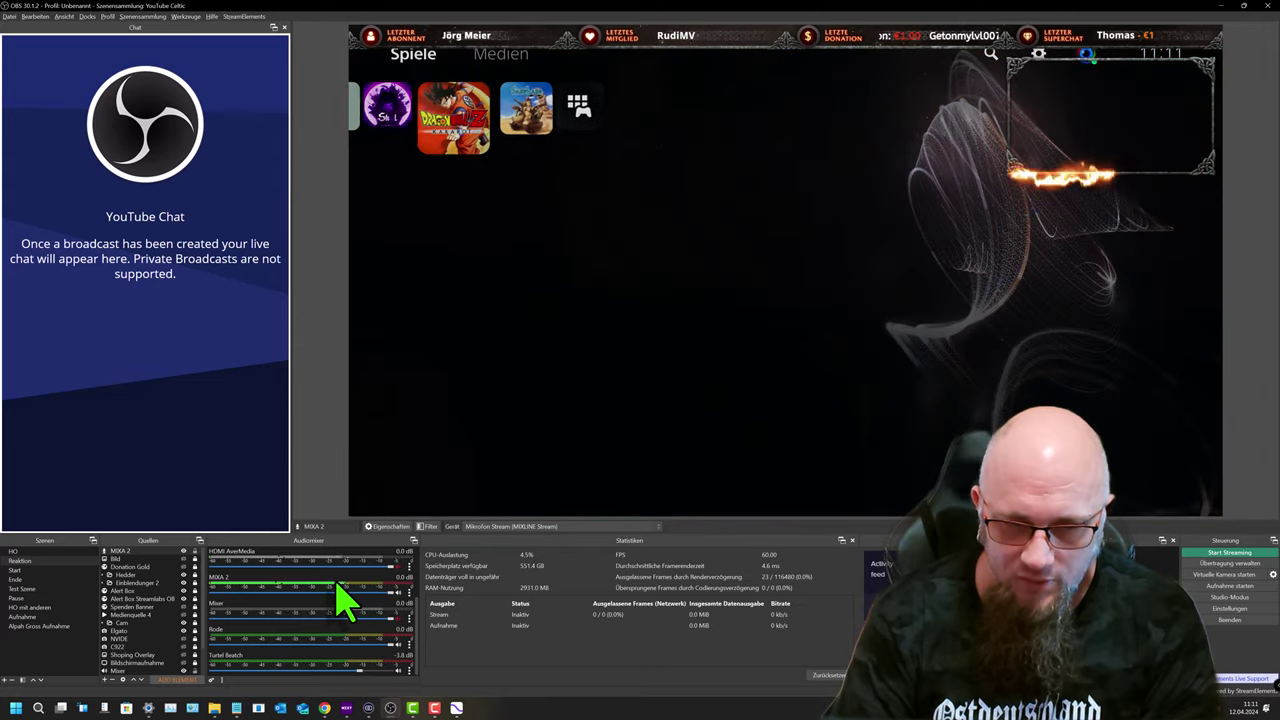
left_click(409, 600)
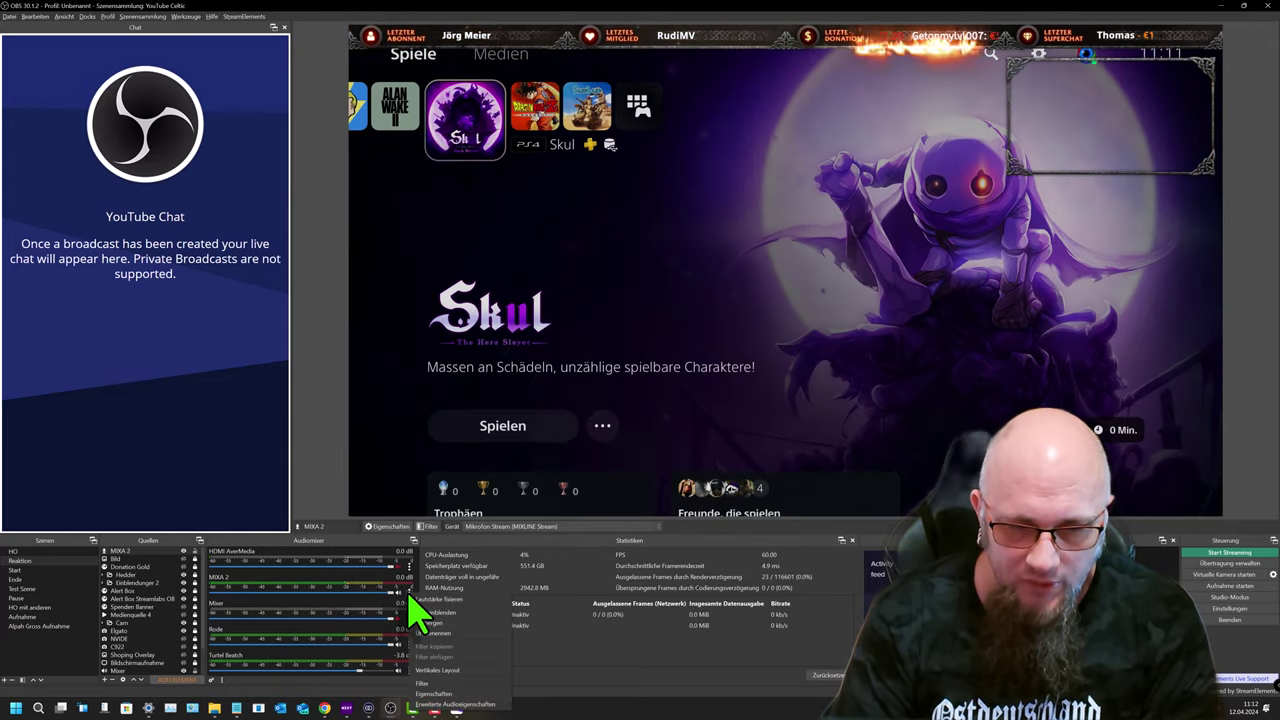
left_click(455, 704)
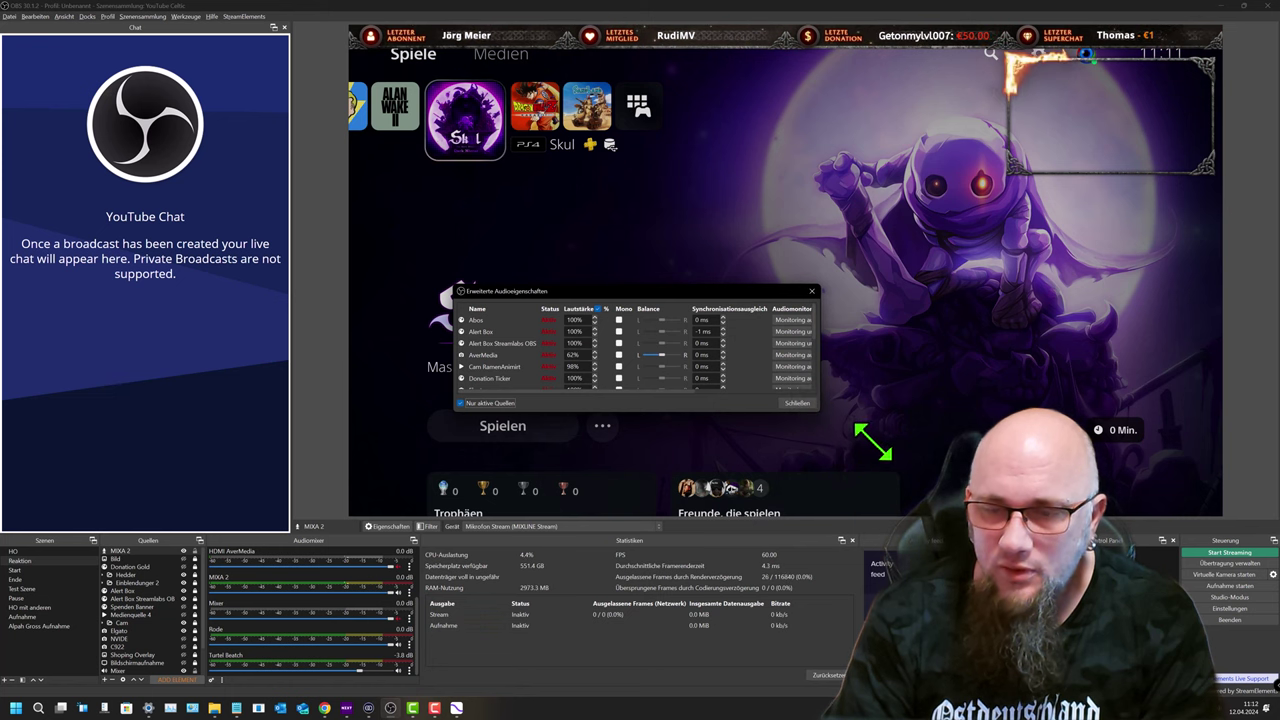
left_click_drag(872, 440, 1020, 495)
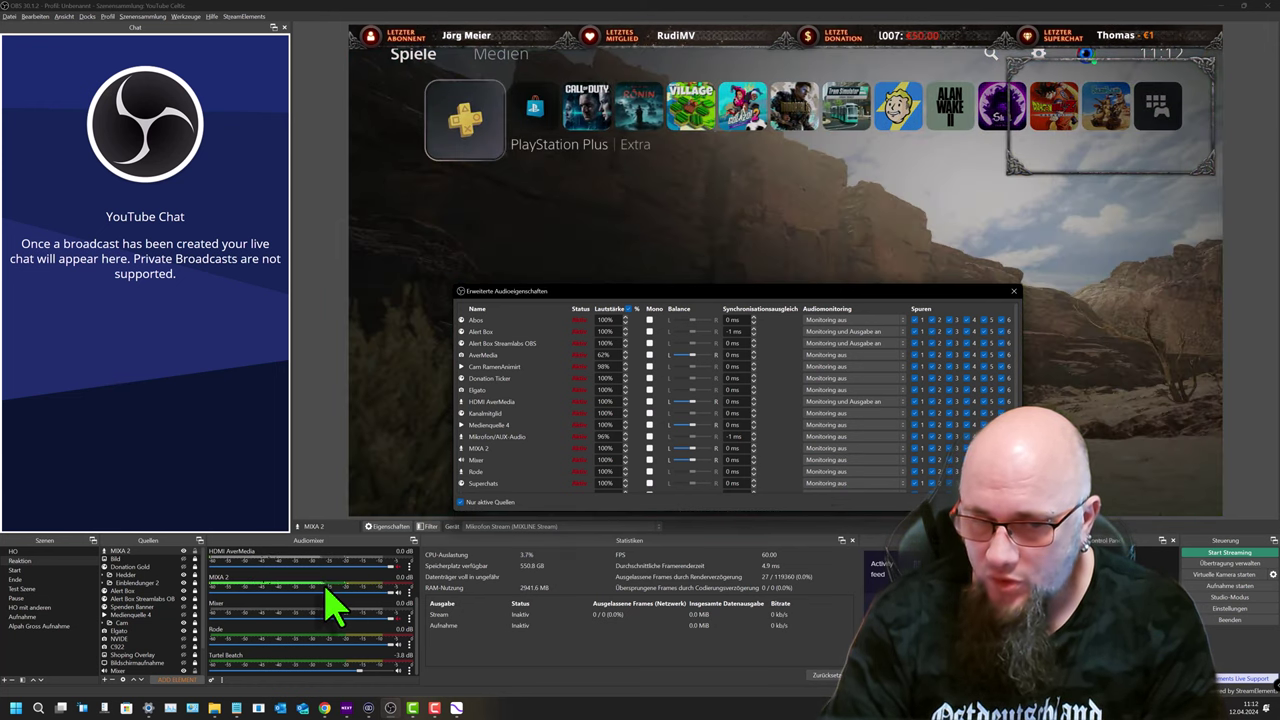
Lower the MIXA 2 volume as a test, return it to 0.0 dB, and close the advanced audio properties.
left_click_drag(323, 587, 362, 593)
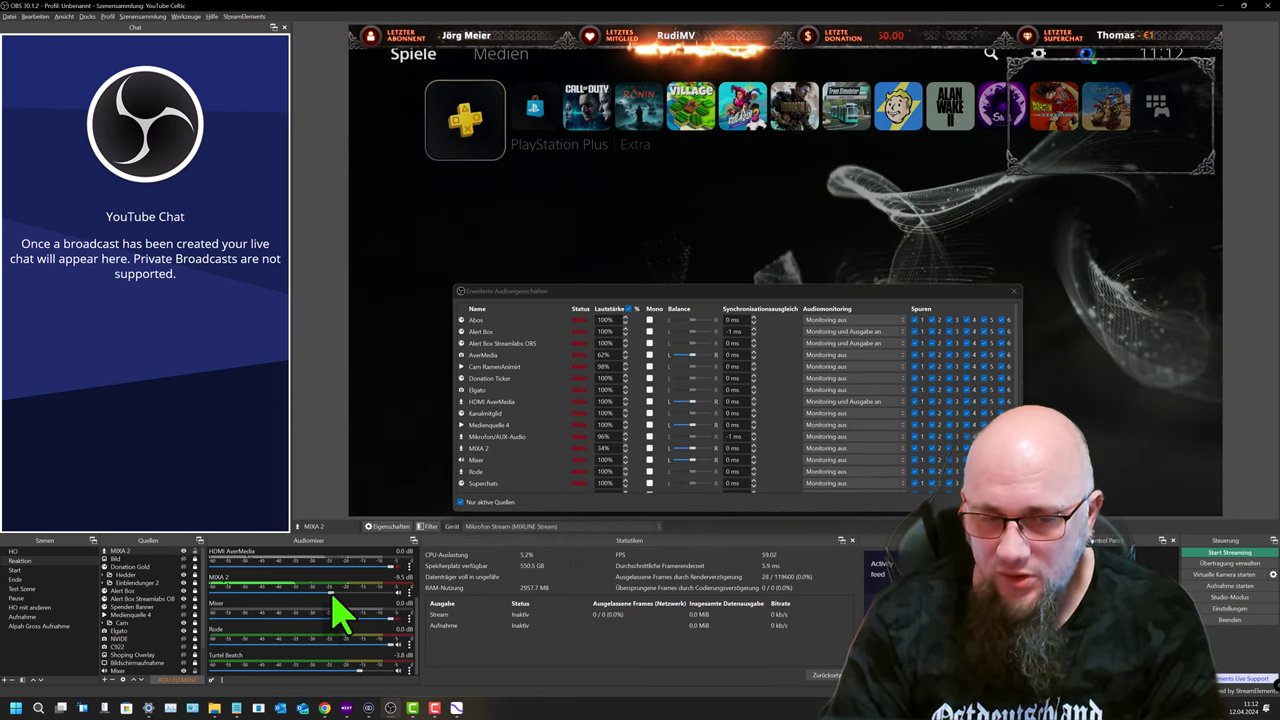
scroll(333, 597, "up", 1)
mouse_move(327, 596)
left_mouse_down()
mouse_move(252, 594)
mouse_move(376, 605)
mouse_move(269, 604)
mouse_move(350, 605)
left_mouse_up()
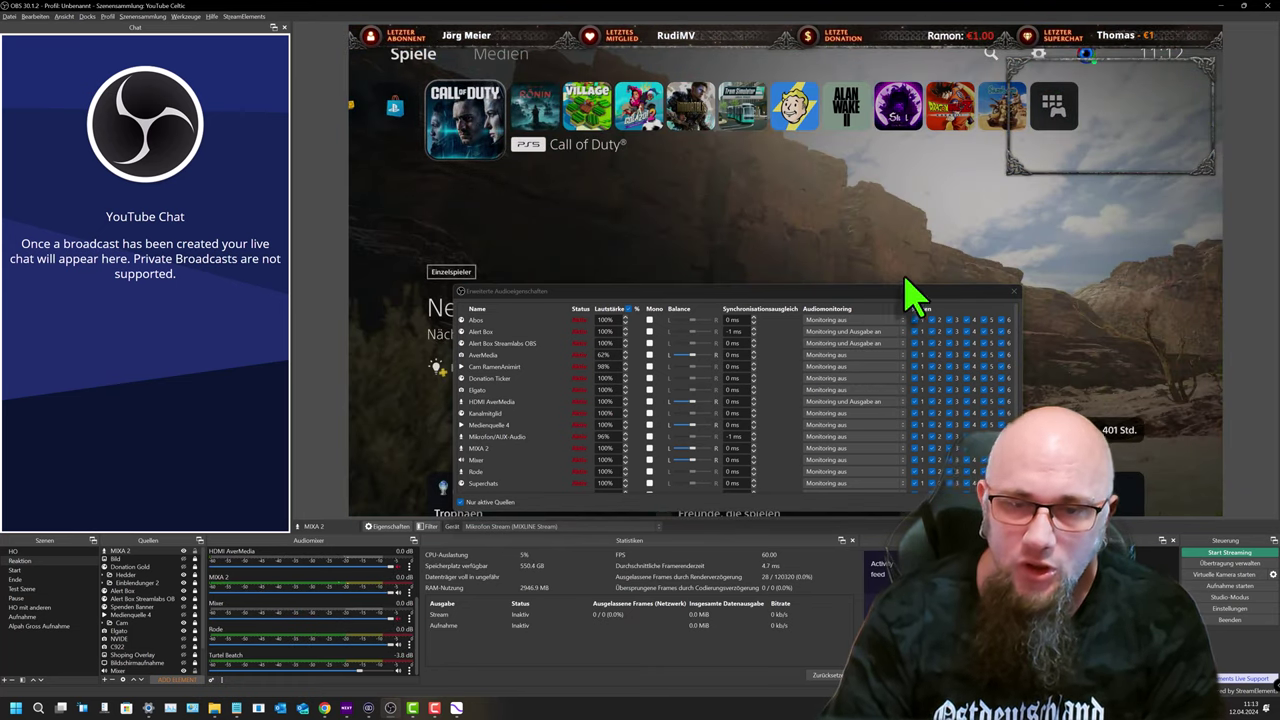
left_click(1013, 292)
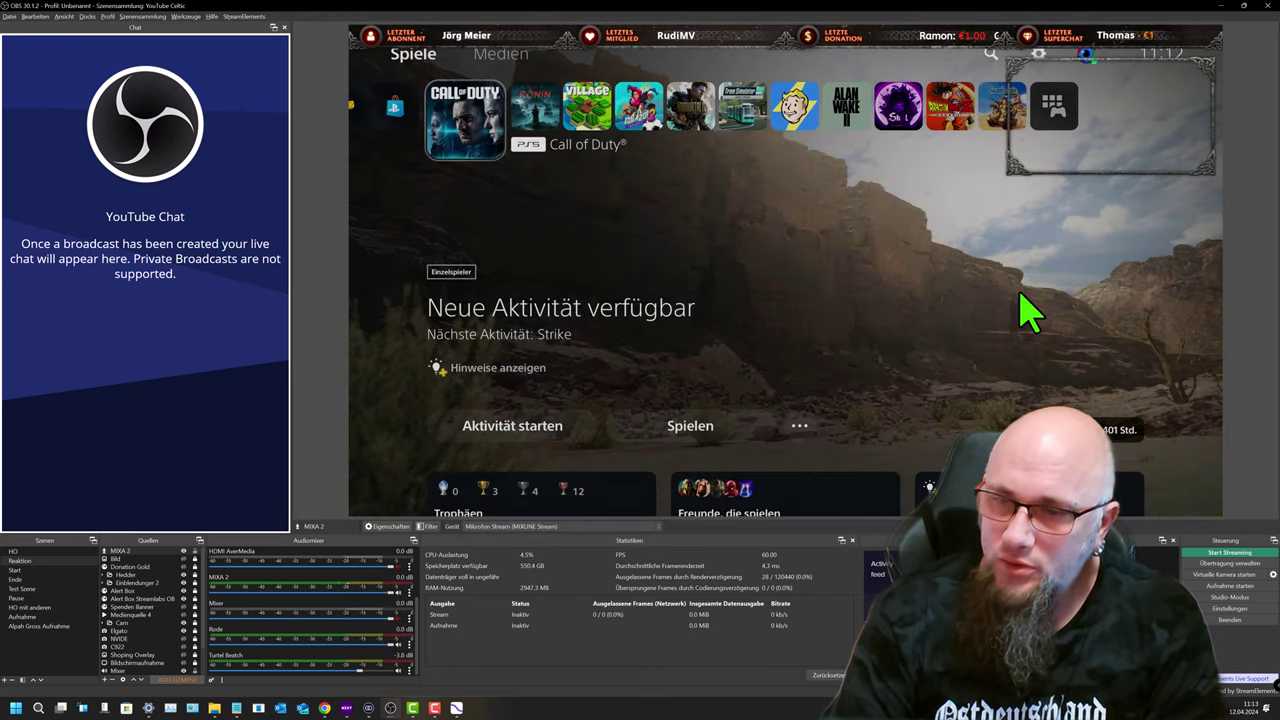
Switch to MIXLINE, reposition its window, and vary the MIXLINE Stream output volume and Live Gamer's volume sent to it.
left_click(456, 708)
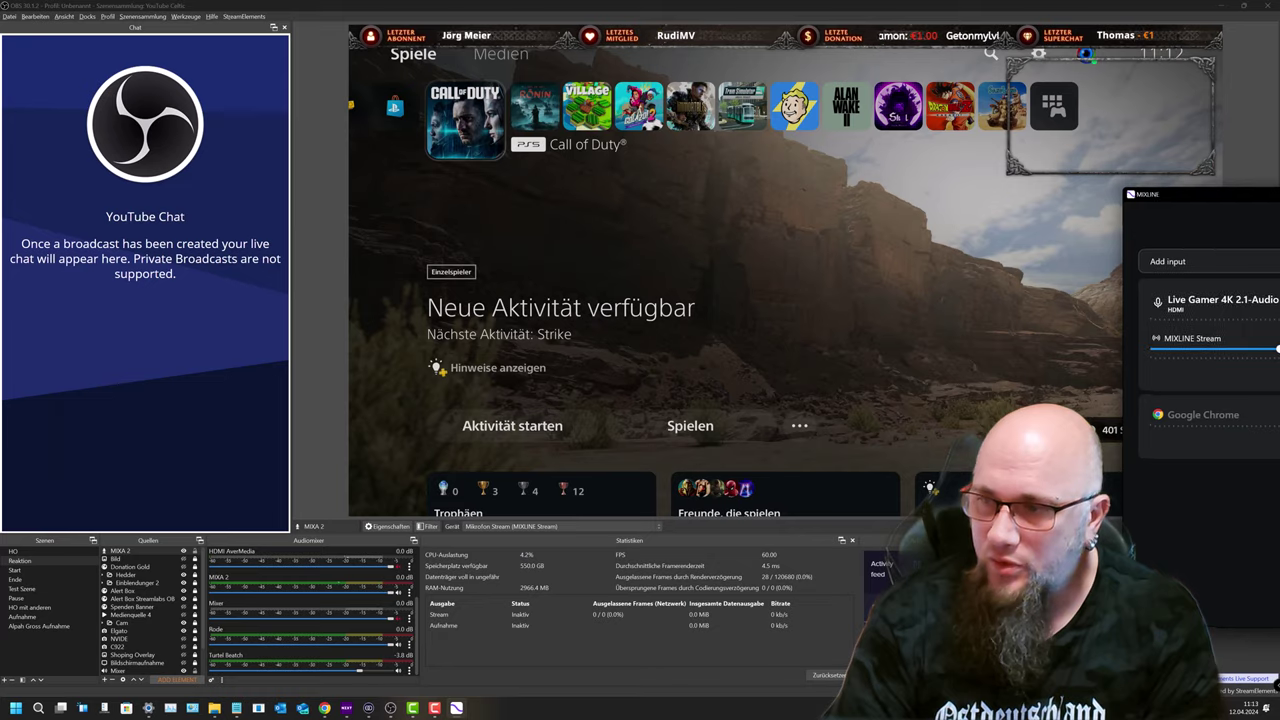
left_click_drag(737, 236, 915, 83)
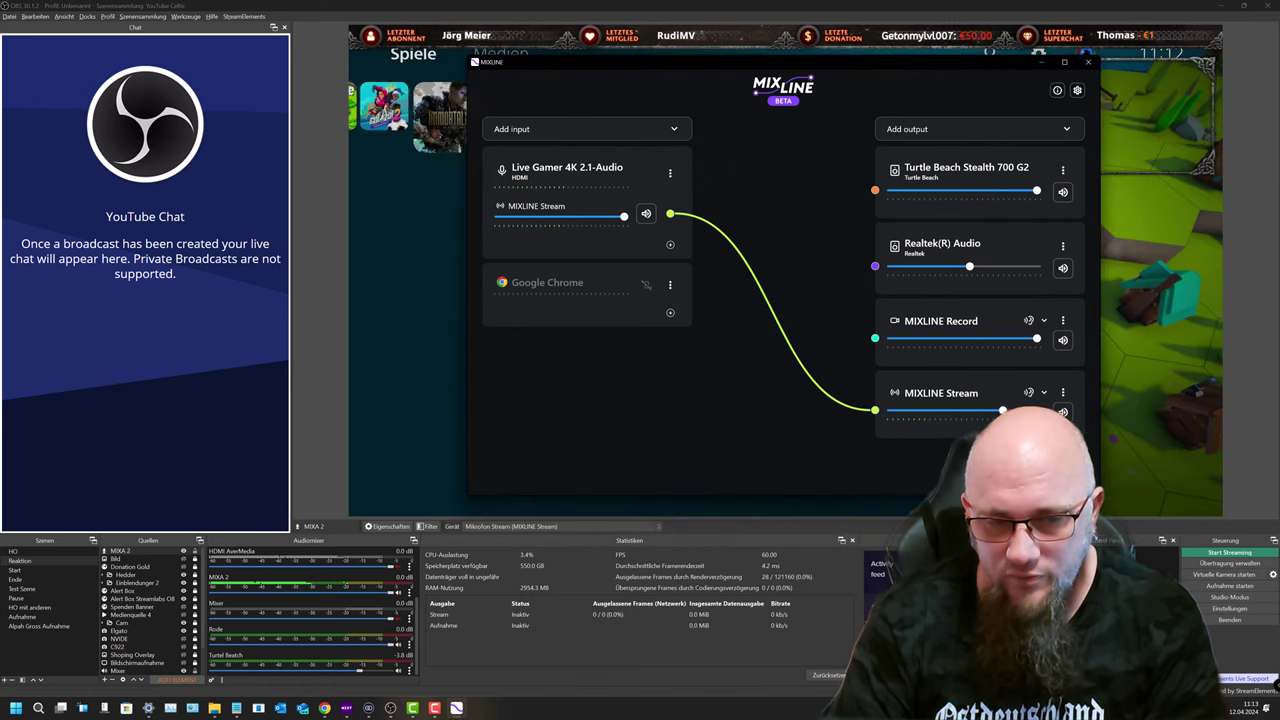
left_click_drag(1037, 411, 997, 411)
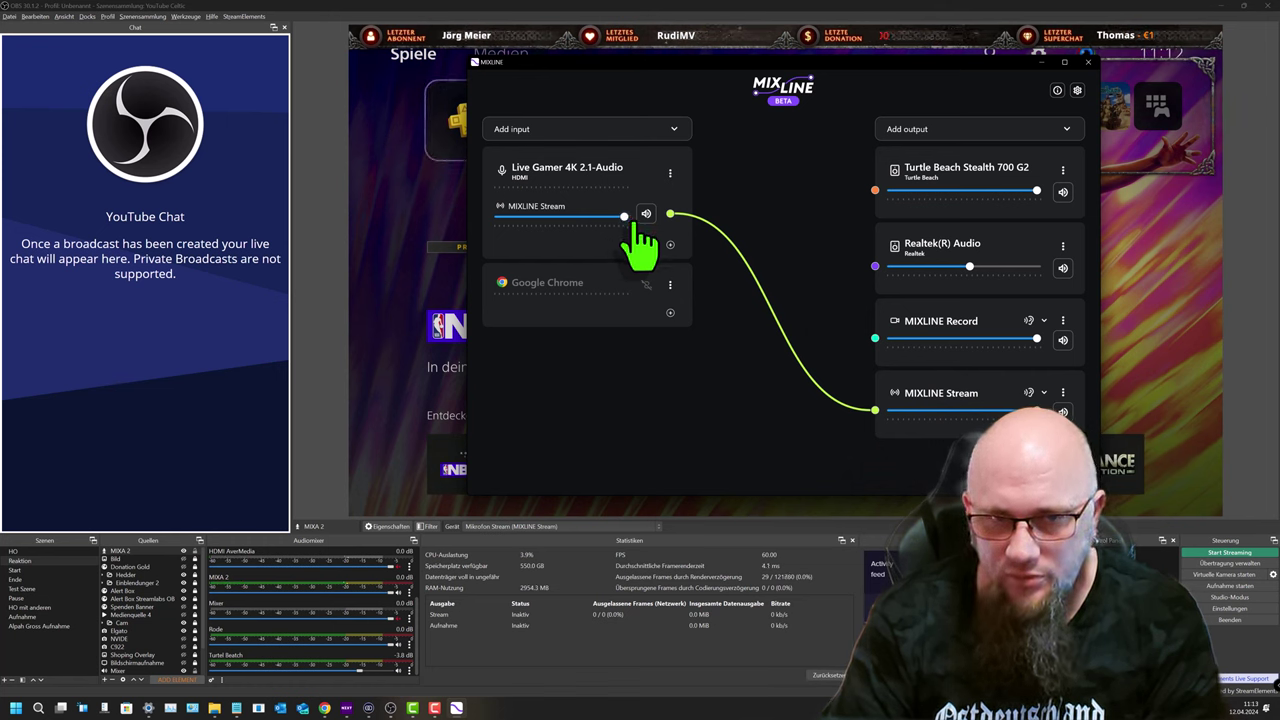
left_click_drag(630, 222, 650, 251)
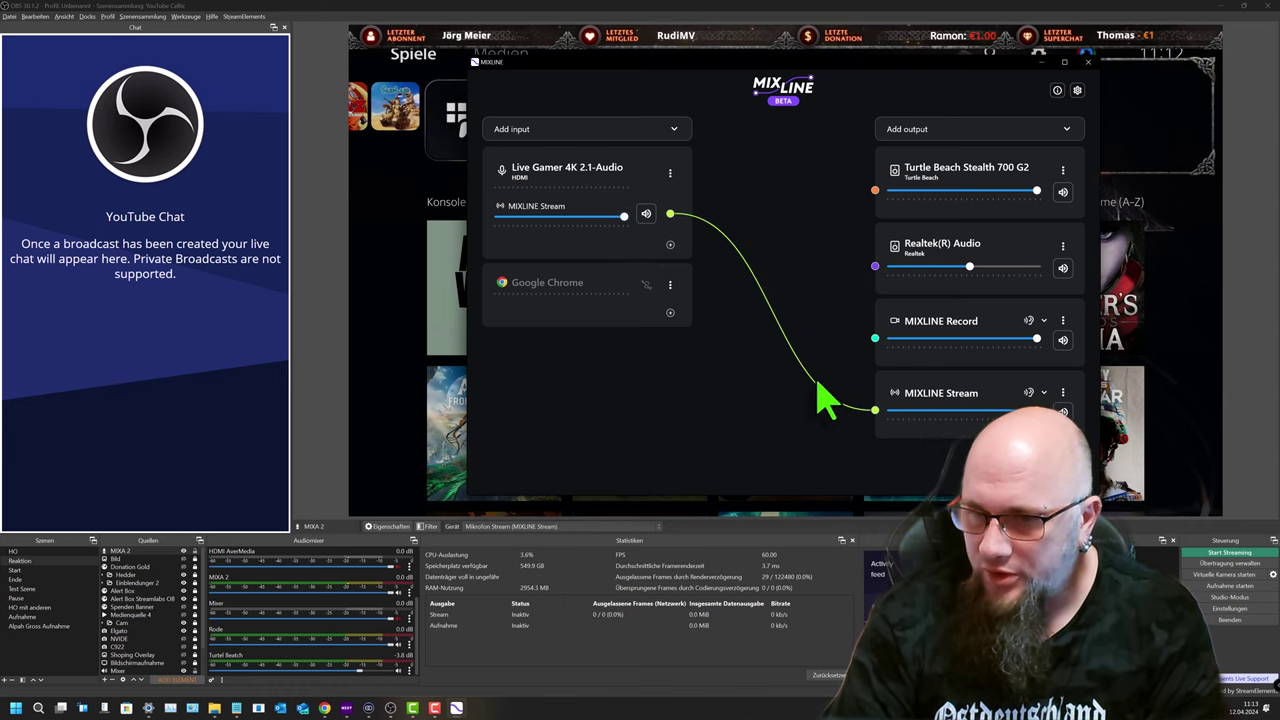
Route Live Gamer 4K 2.1-Audio to both Turtle Beach Stealth 700 G2 and Realtek(R) Audio.
left_click_drag(670, 244, 875, 190)
left_click_drag(670, 276, 876, 267)
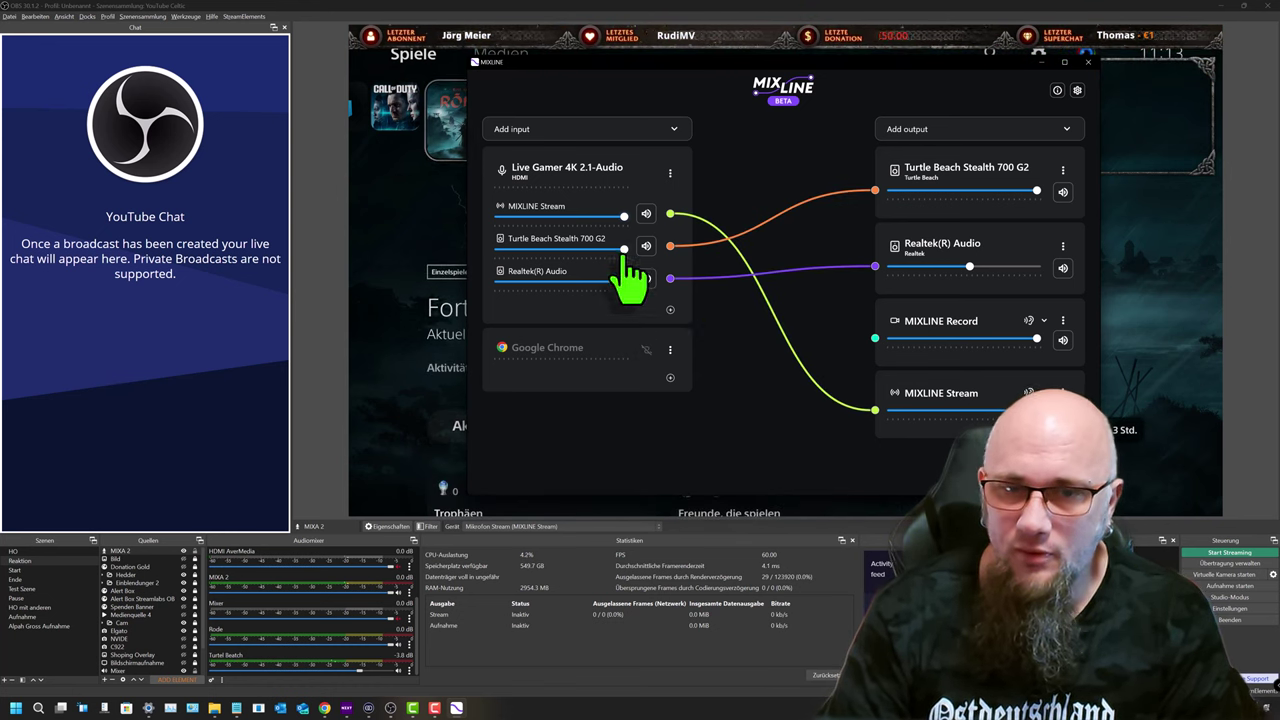
Lower the Live Gamer volumes sent to Turtle Beach Stealth 700 G2 and Realtek(R) Audio independently, and return both to full.
left_click_drag(600, 250, 528, 262)
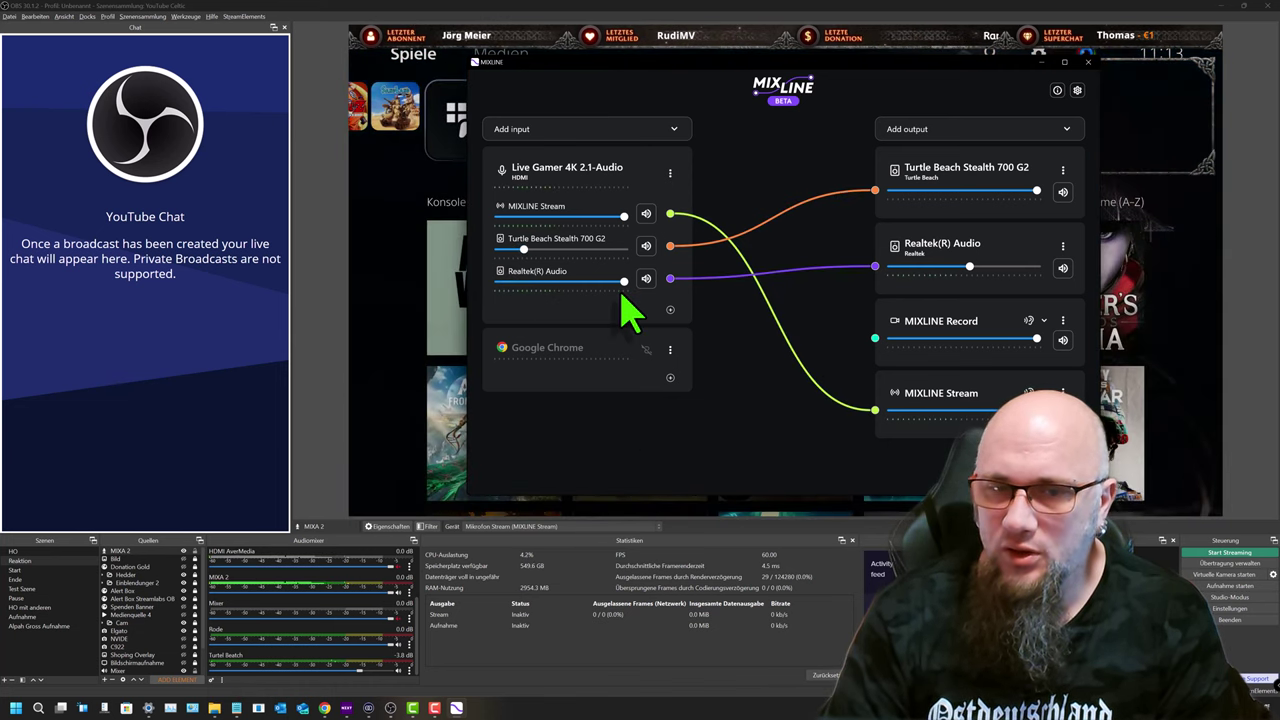
left_click_drag(624, 282, 558, 282)
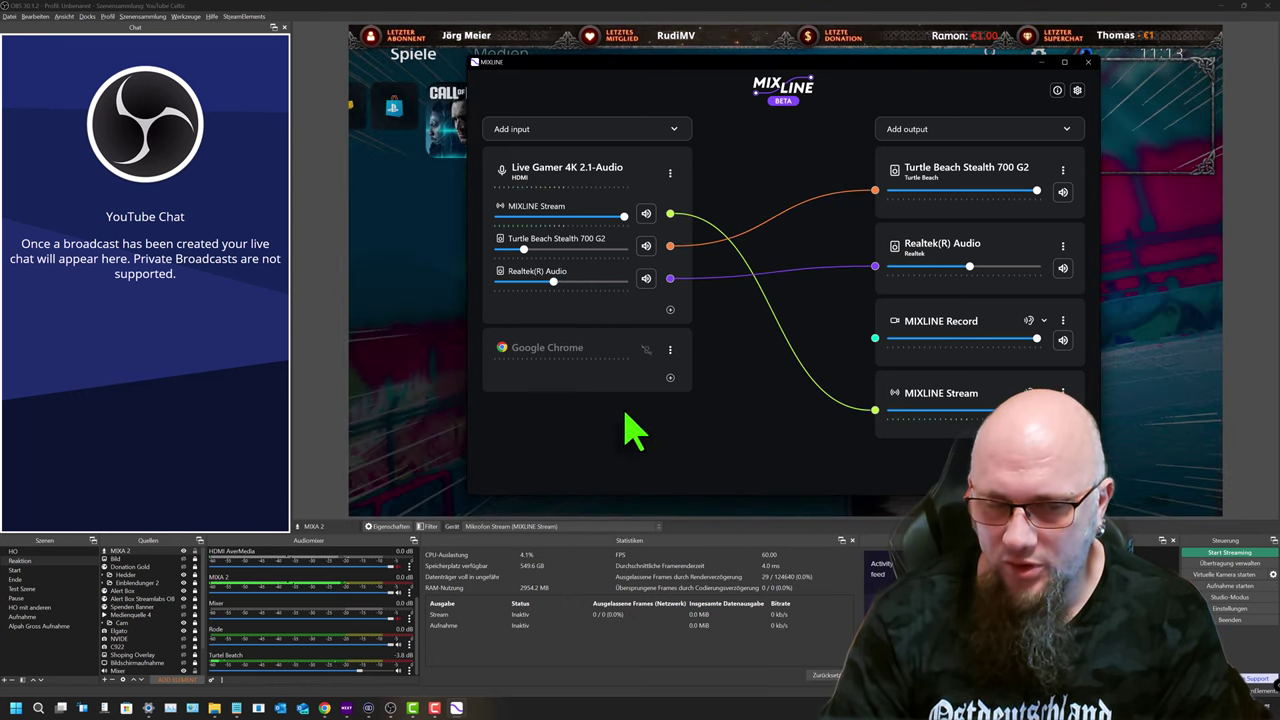
left_click_drag(555, 283, 588, 288)
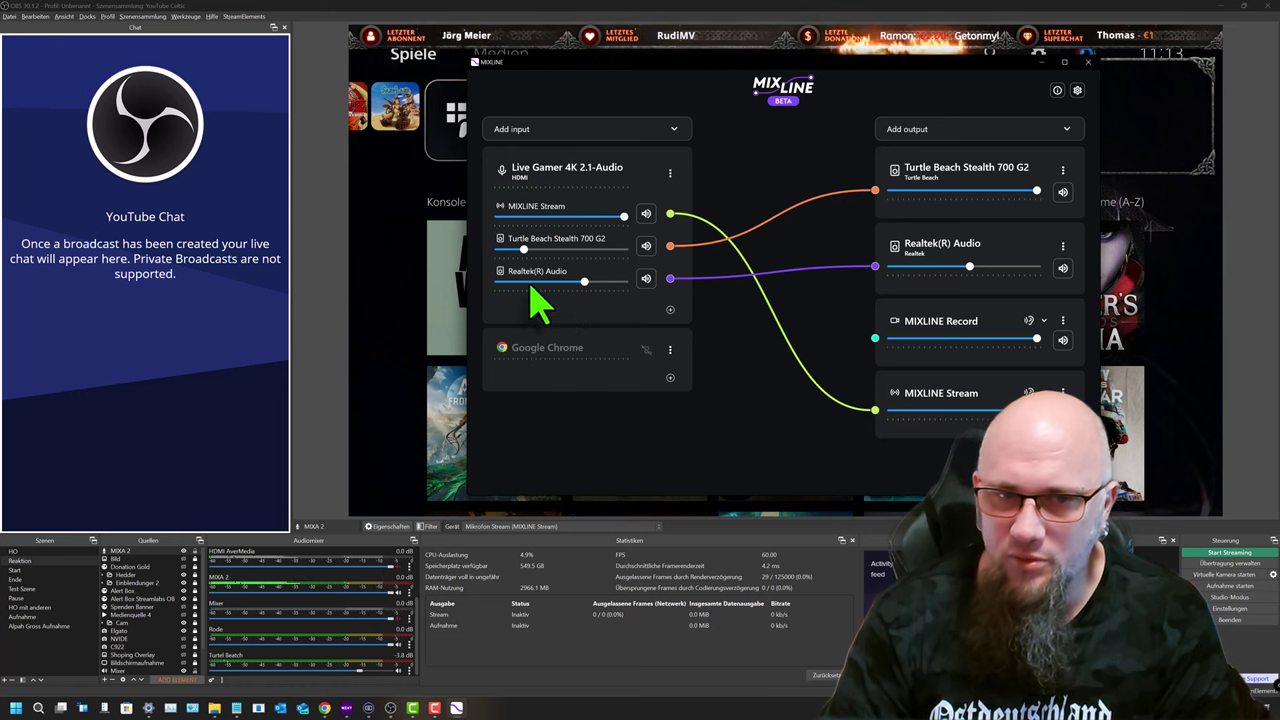
left_click_drag(537, 255, 583, 264)
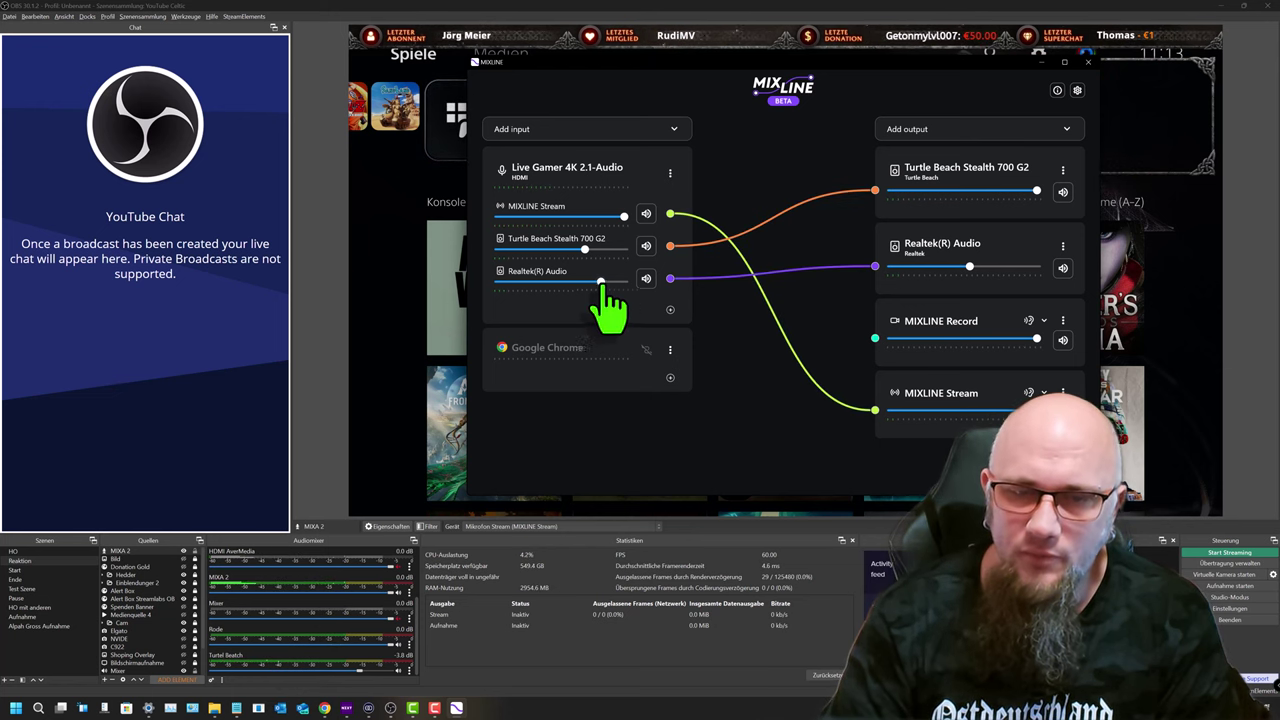
left_click_drag(601, 282, 624, 281)
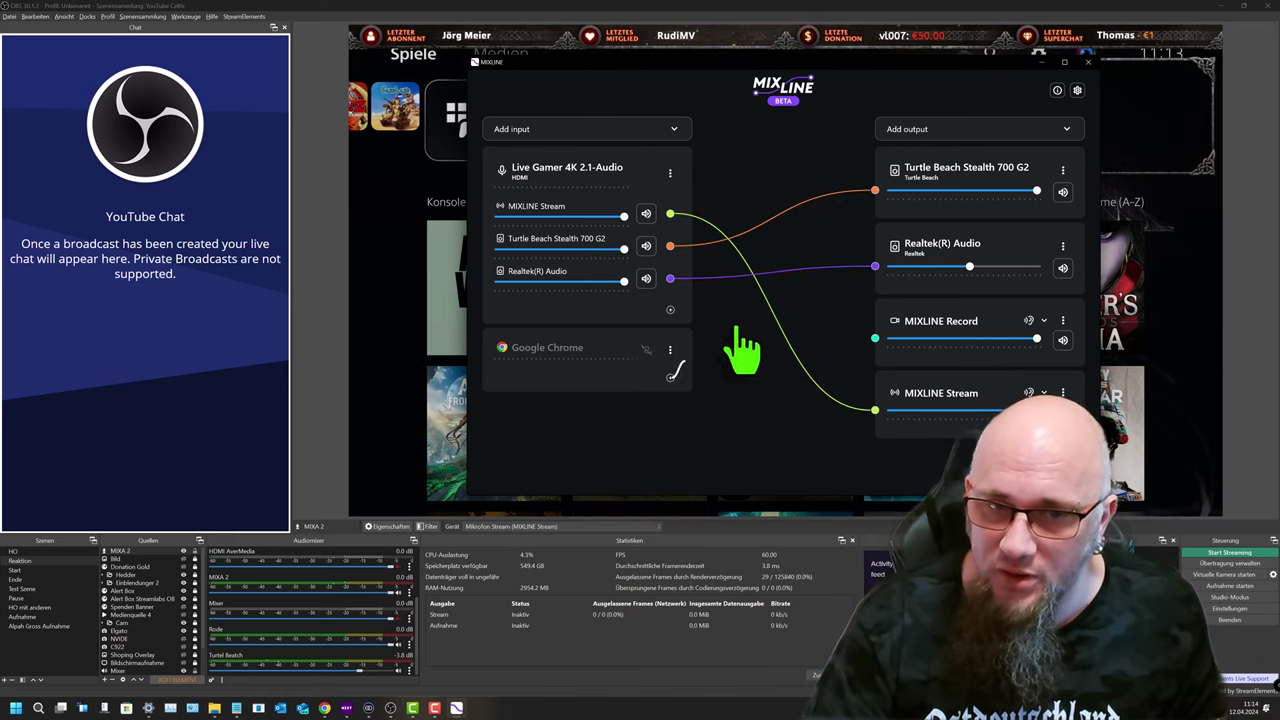
Route Google Chrome to Turtle Beach Stealth 700 G2, switch it to Realtek(R) Audio, and disconnect it from that output.
left_click_drag(738, 330, 877, 192)
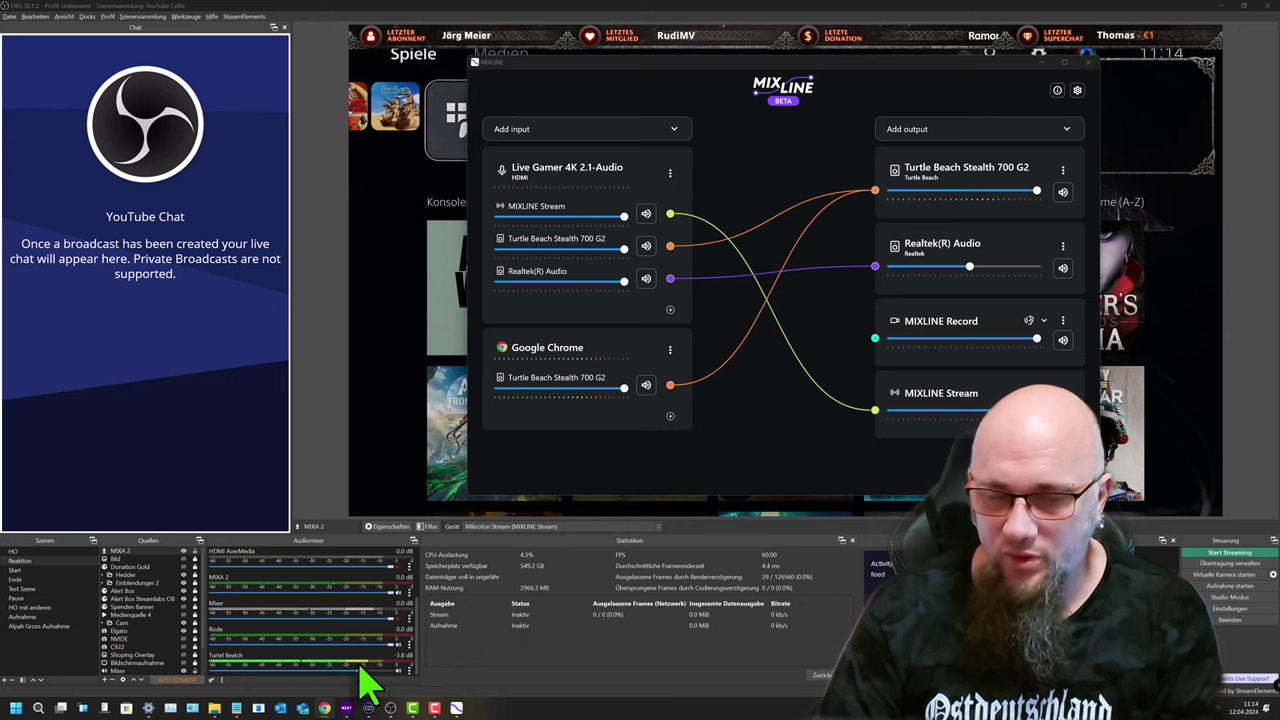
left_click(855, 268)
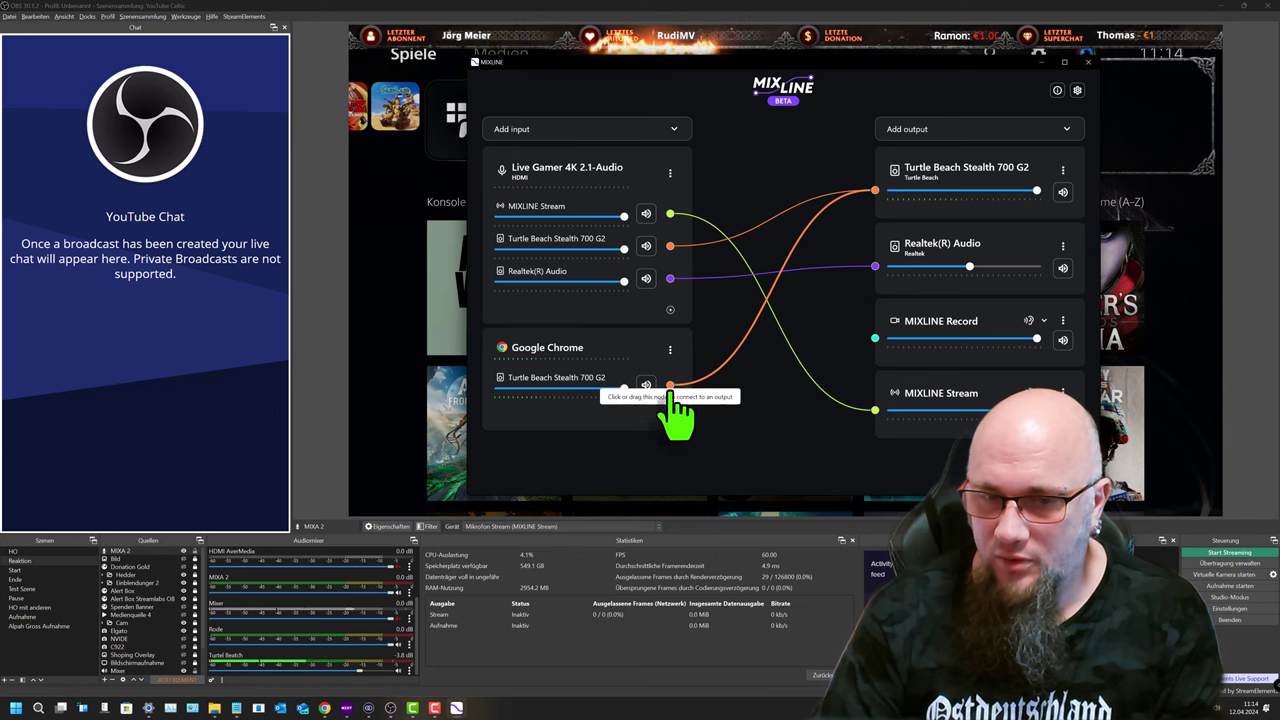
left_click_drag(670, 385, 737, 423)
left_click_drag(670, 377, 878, 272)
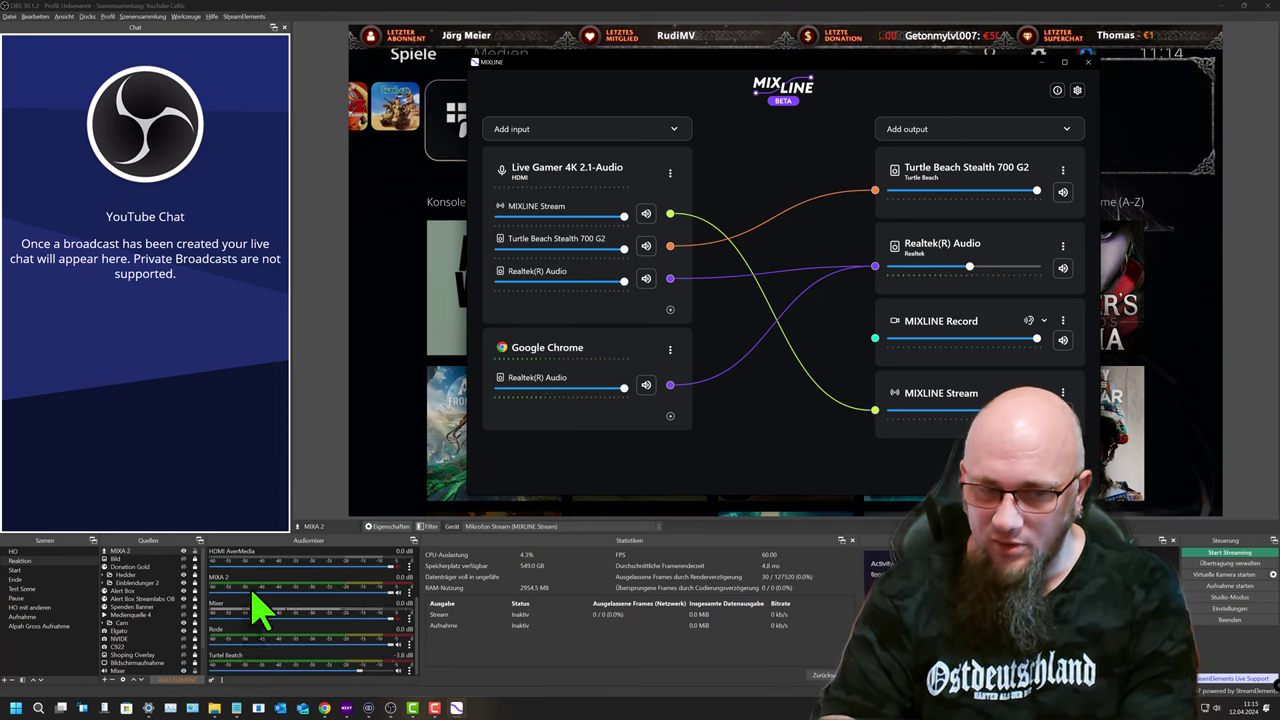
left_click_drag(670, 386, 751, 425)
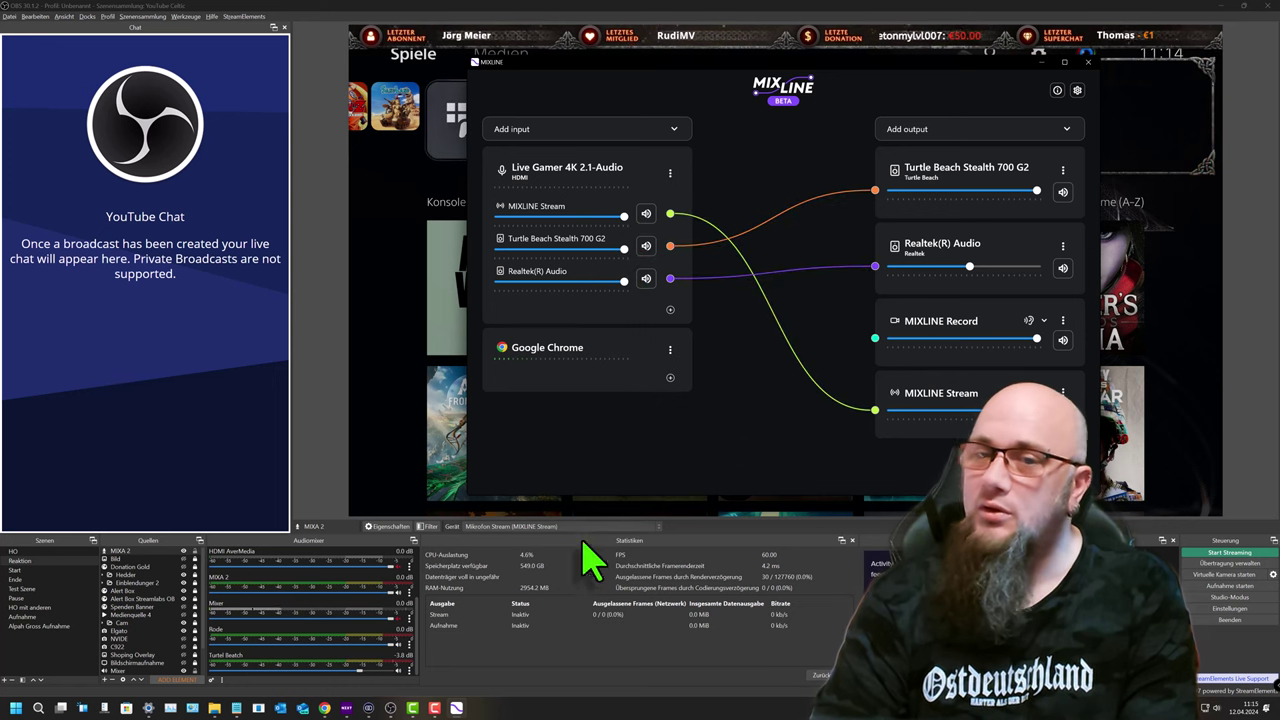
Remove Google Chrome from the MIXLINE inputs.
left_click(670, 350)
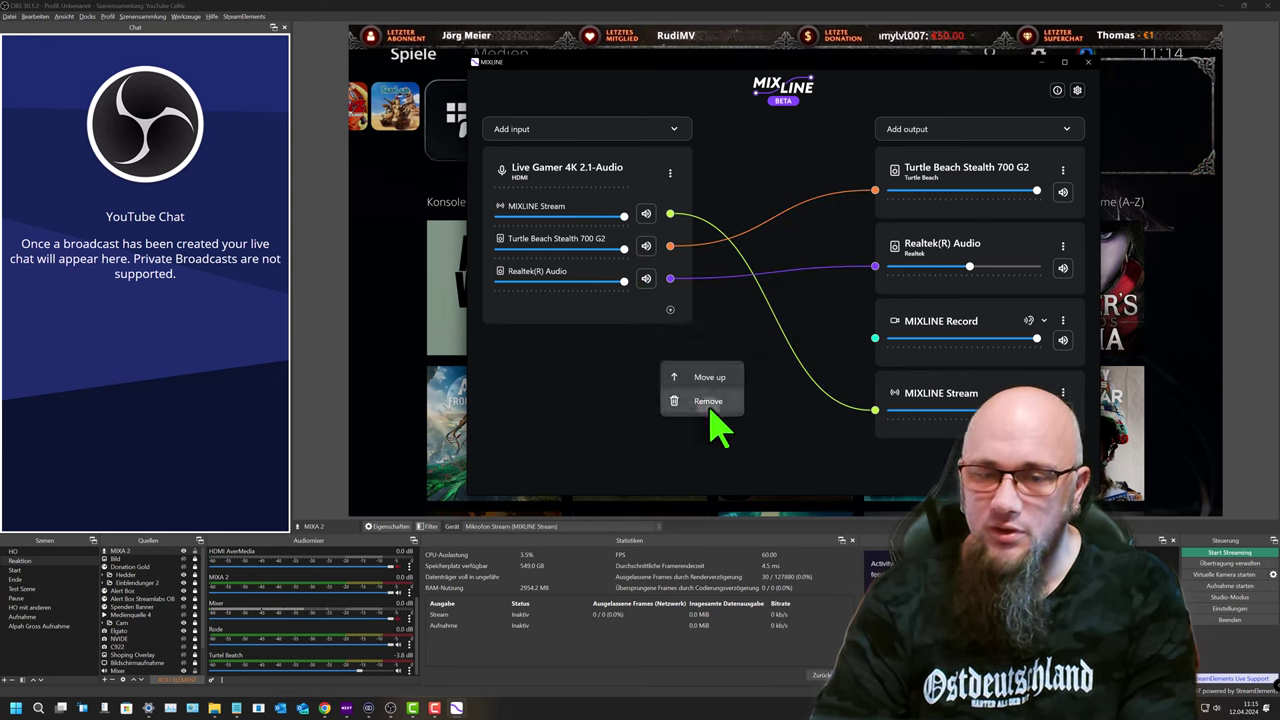
Disconnect Live Gamer 4K 2.1-Audio from MIXLINE Stream, Turtle Beach Stealth 700 G2 and Realtek(R) Audio.
left_click(708, 405)
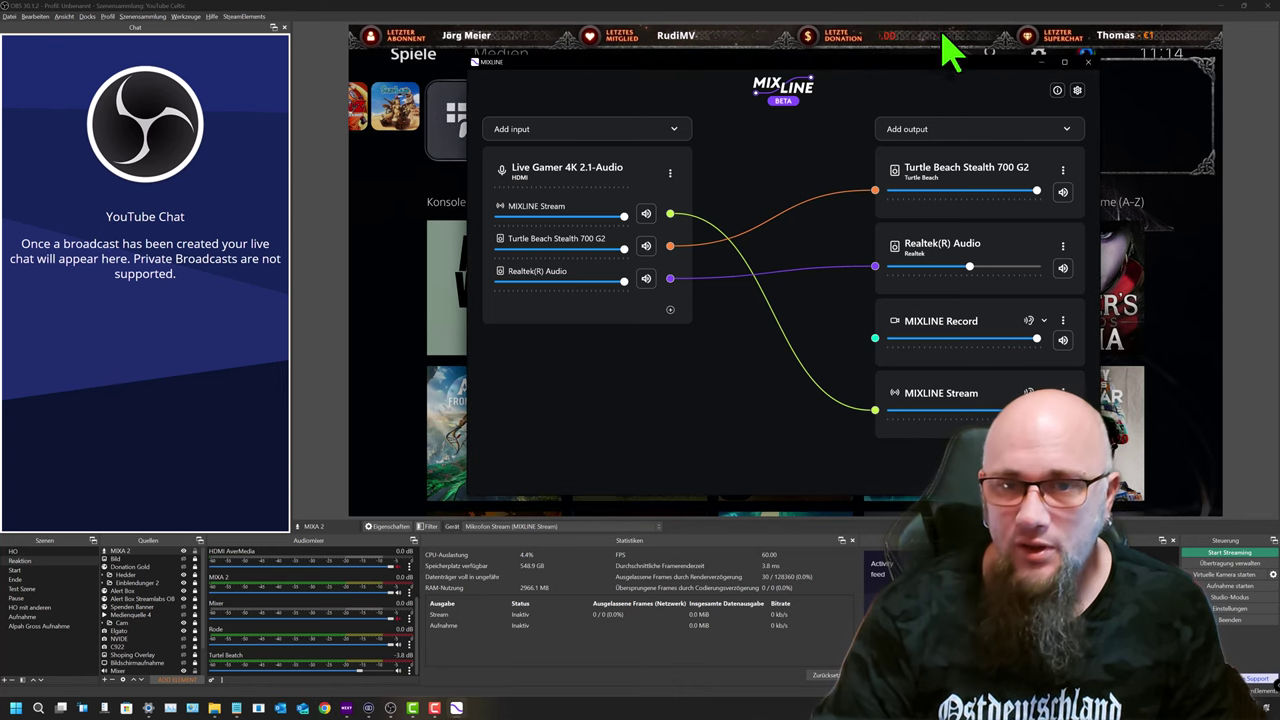
left_click(743, 257)
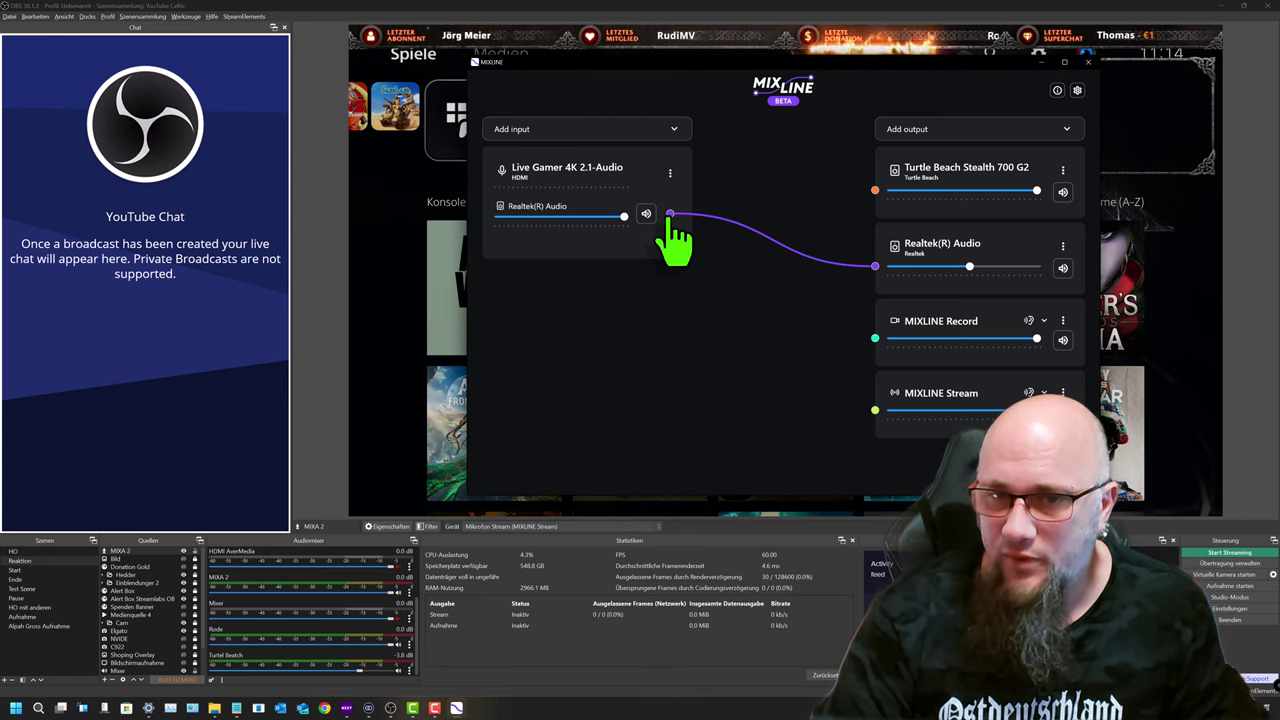
left_click(680, 216)
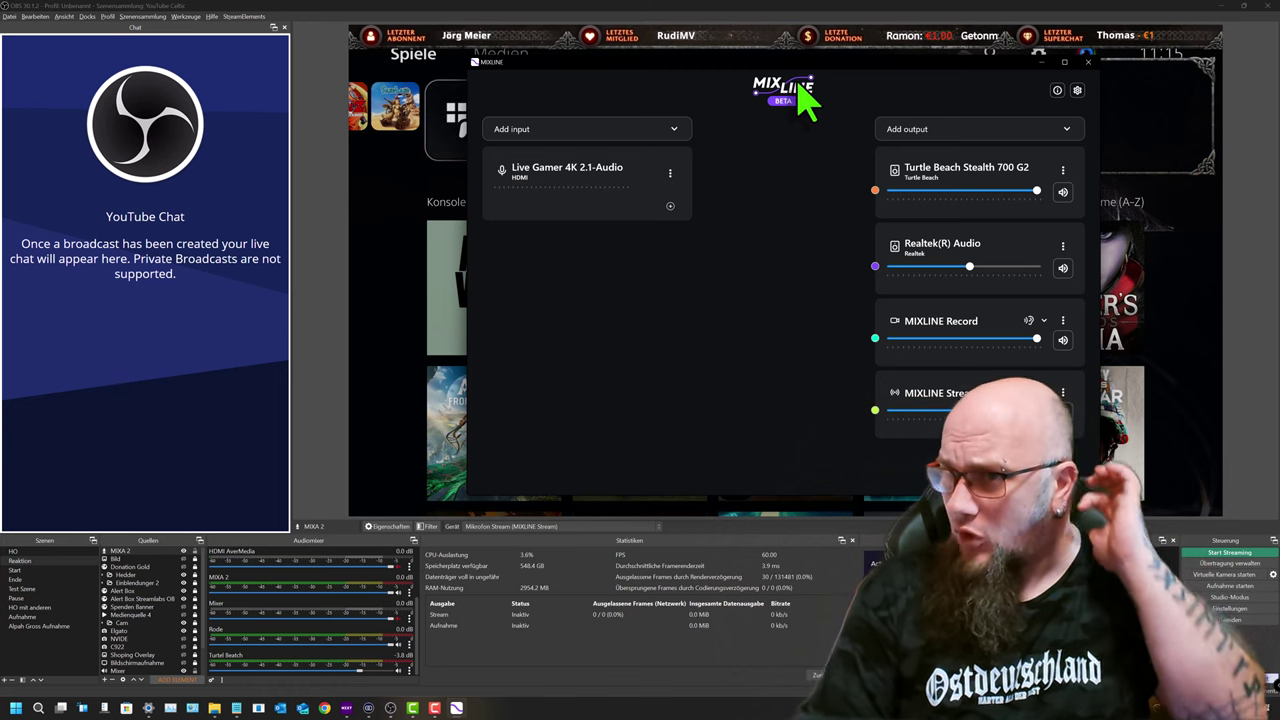
Check MIXLINE's startup and close settings, leave them as they are, and close the MIXLINE window.
left_click(1077, 91)
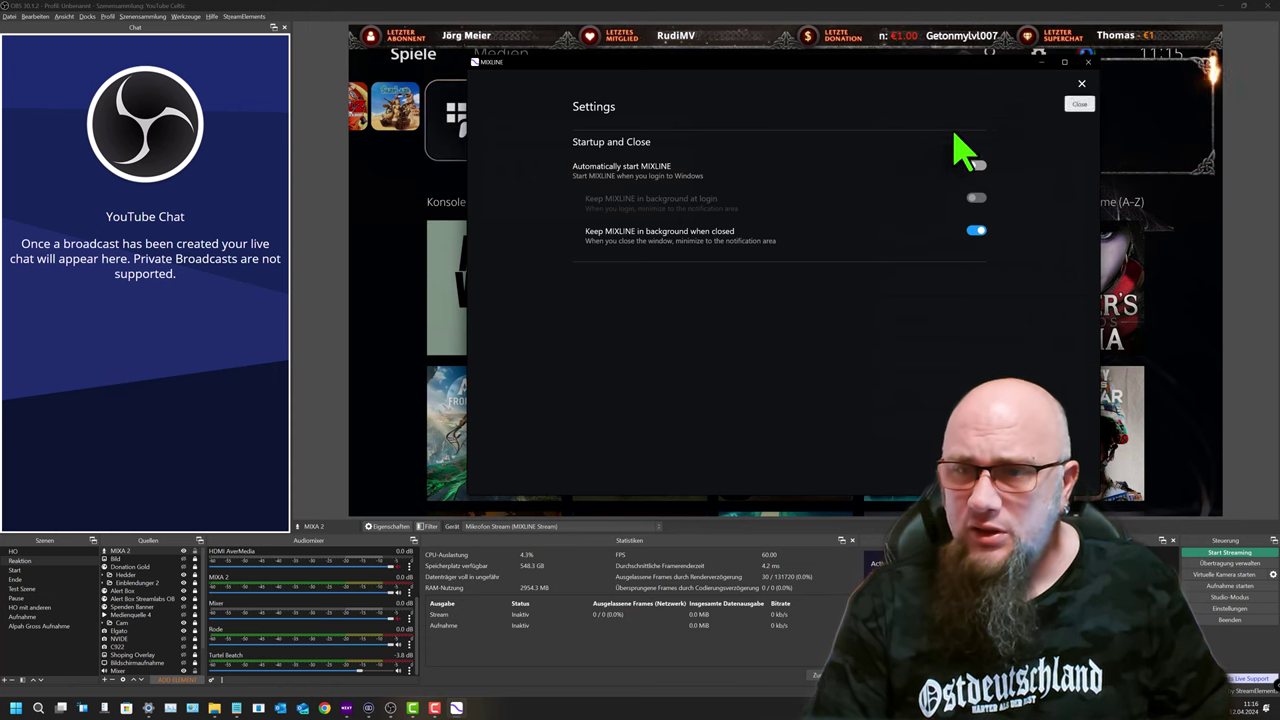
left_click(1082, 84)
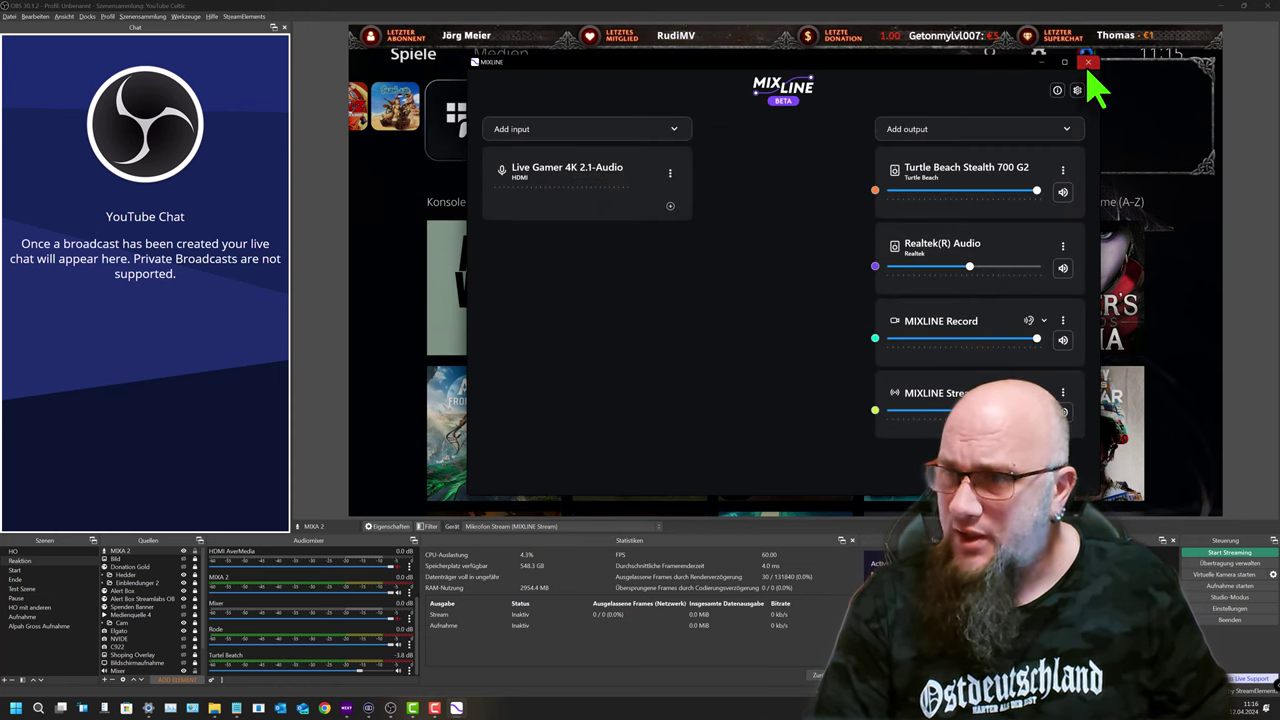
left_click(1089, 66)
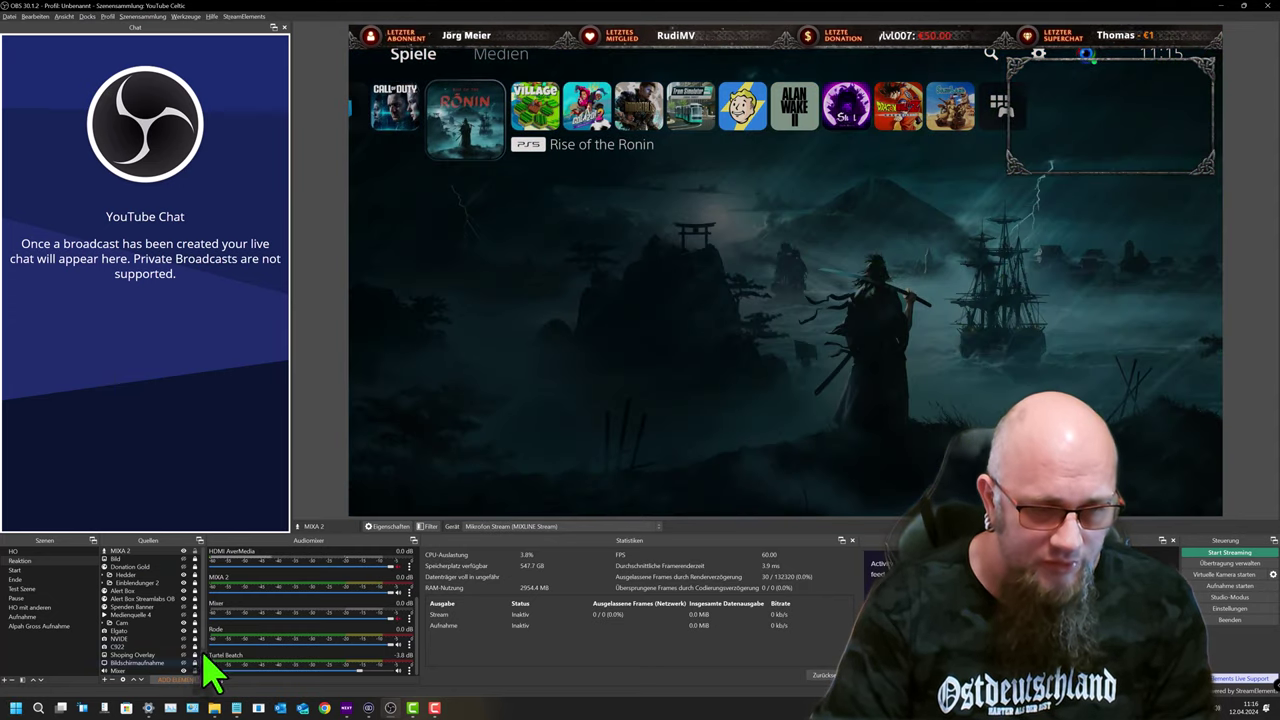
Remove the Mixer audio source from the Reaktion scene's sources and confirm its deletion.
scroll(180, 665, "down", 2)
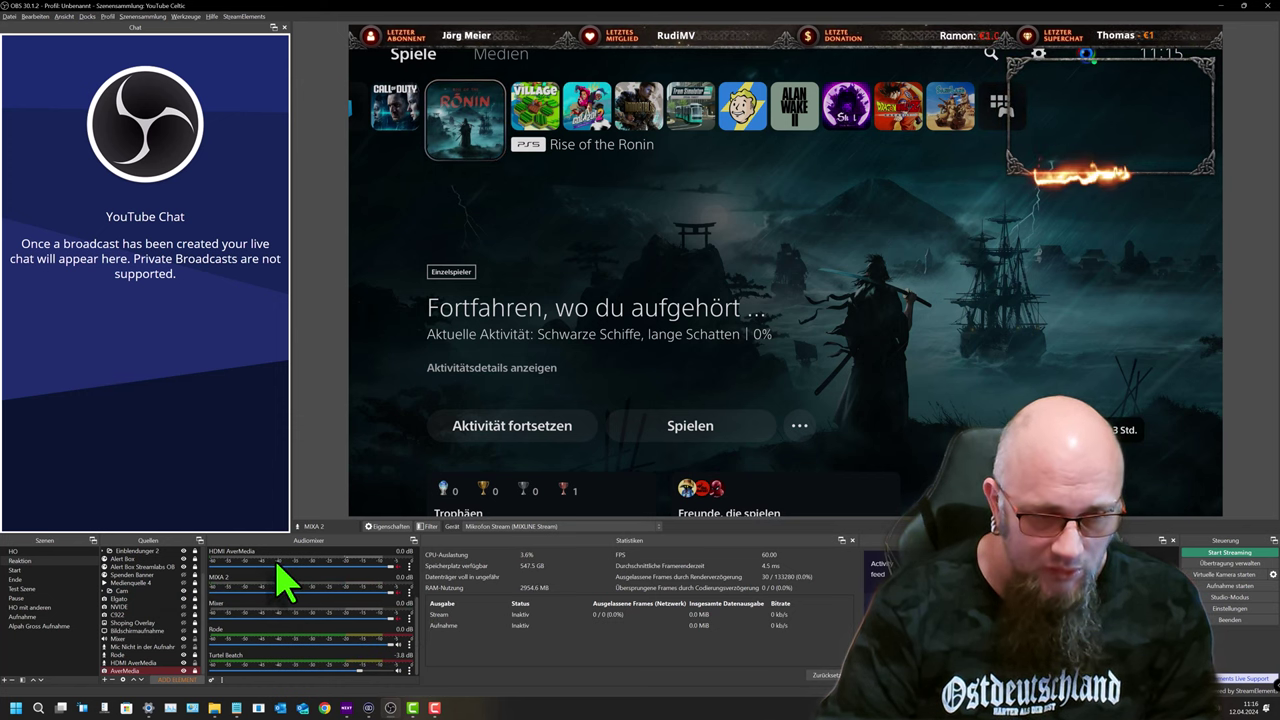
scroll(305, 615, "up", 1)
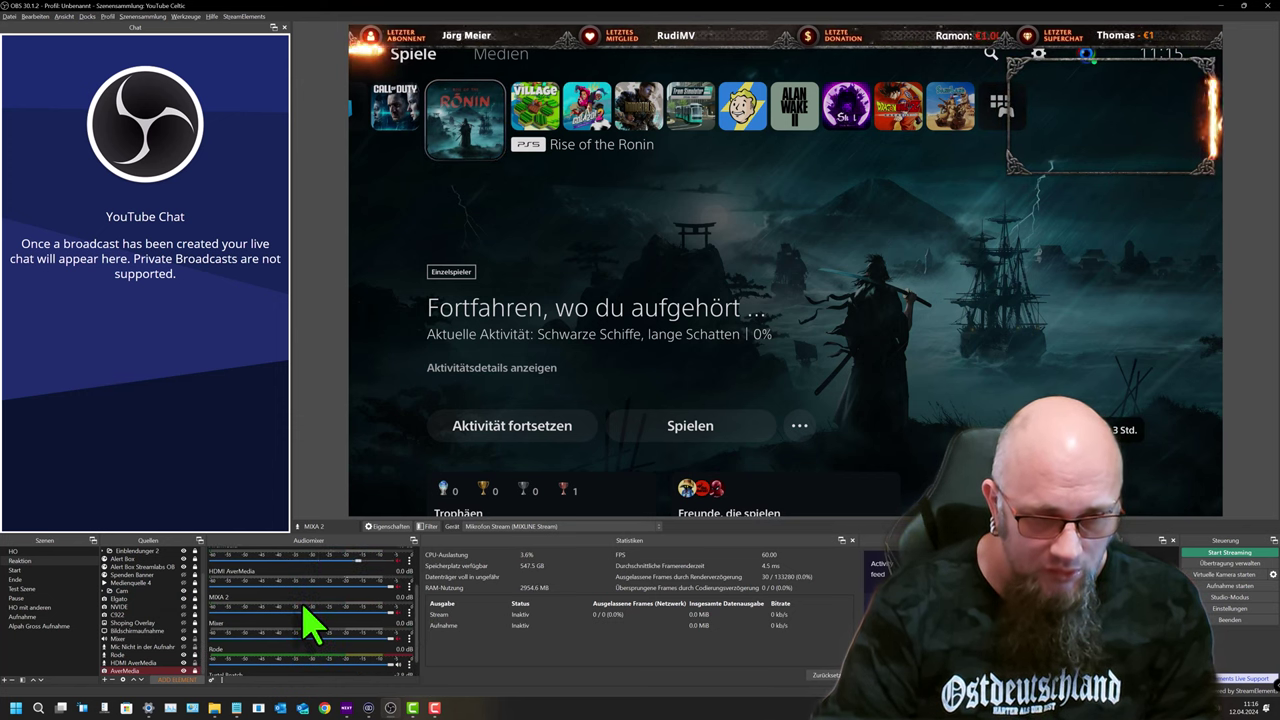
left_click(123, 641)
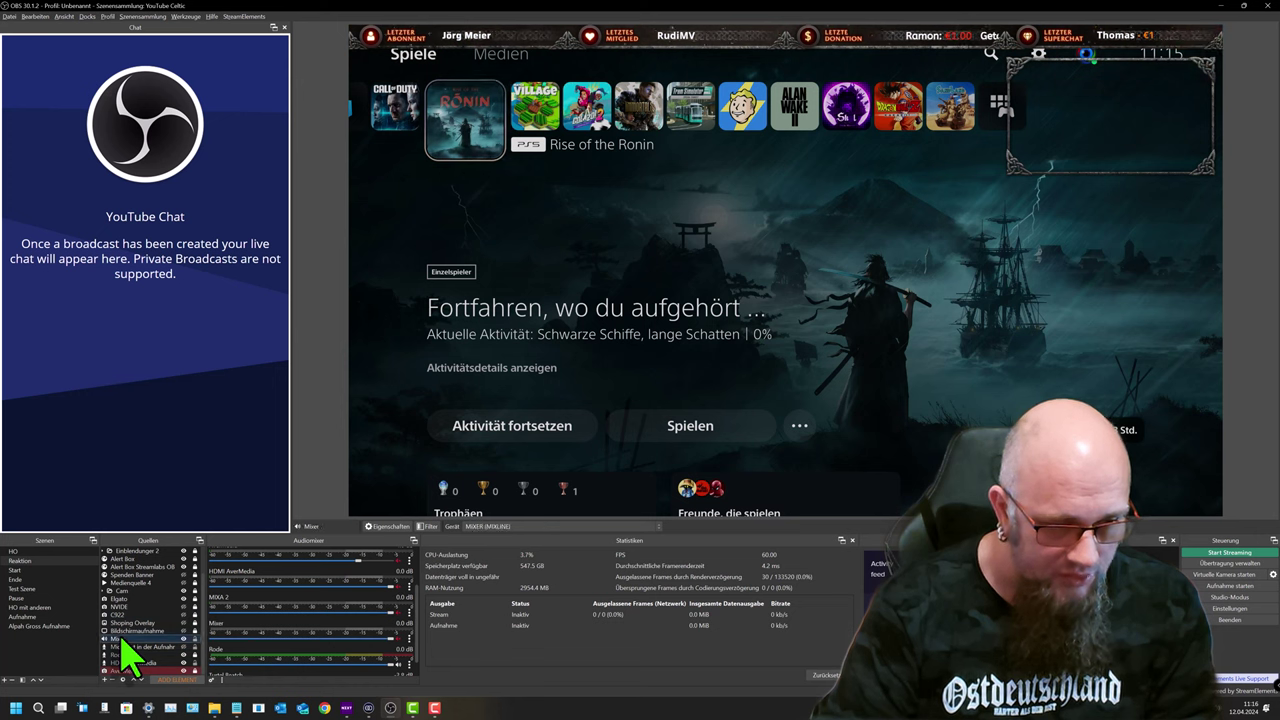
left_click(112, 681)
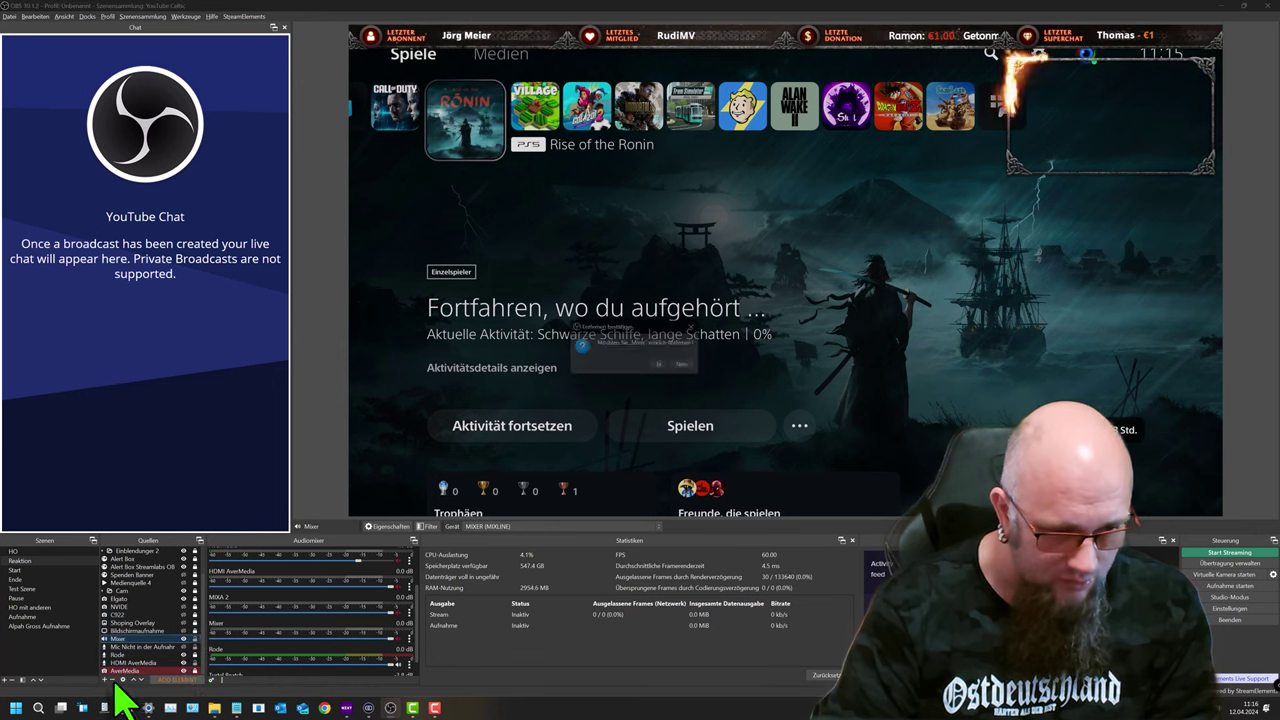
left_click(662, 367)
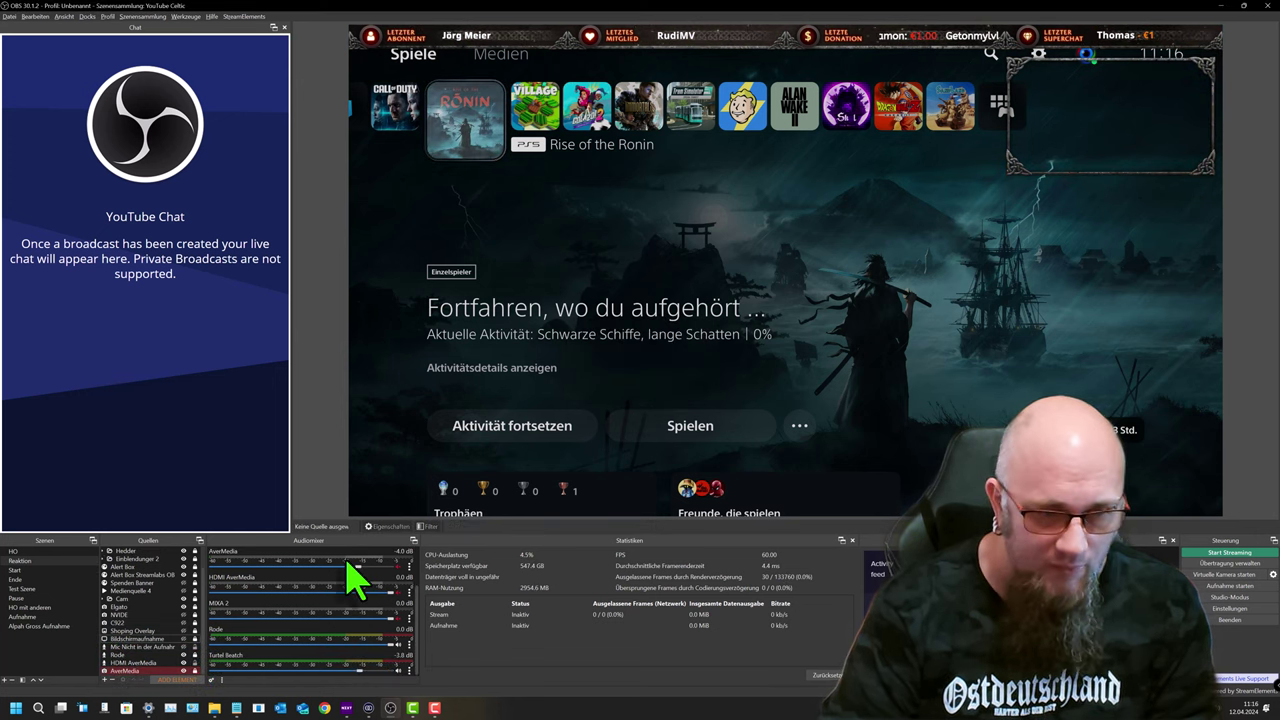